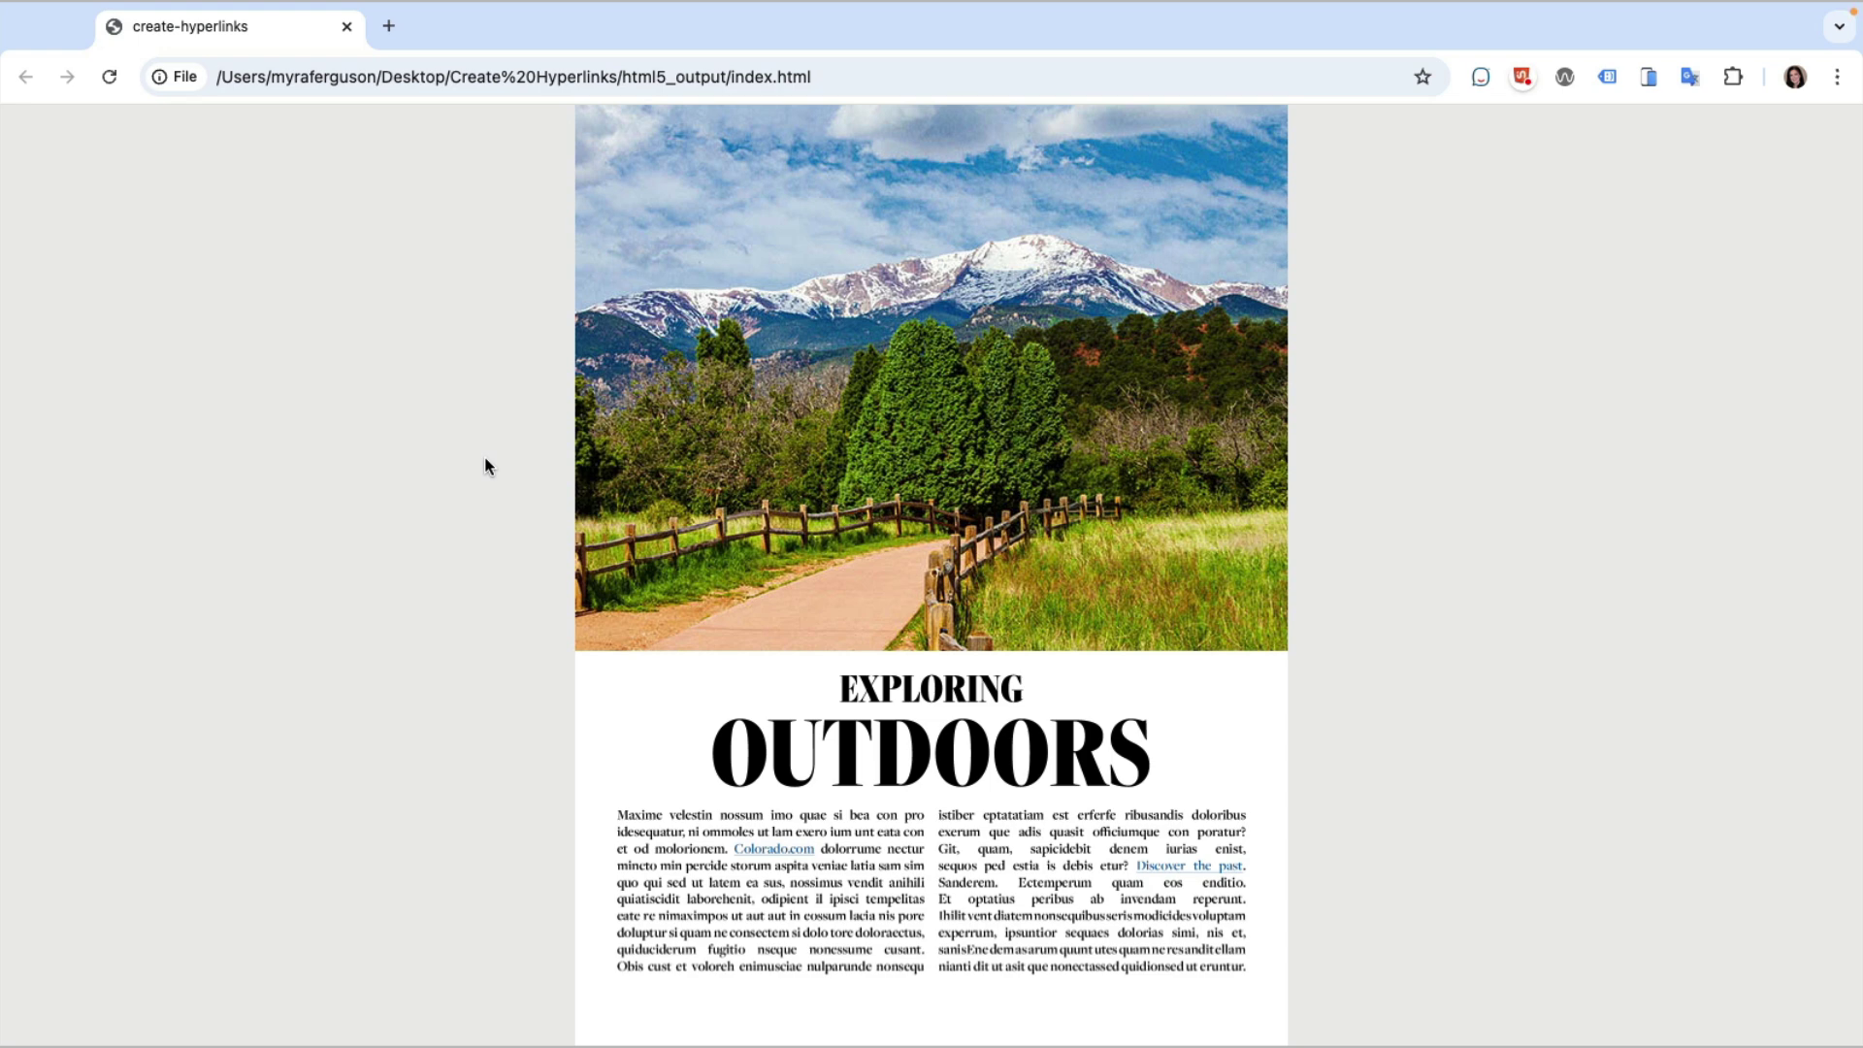
- Test the Colorado.com, Discover the past, Mount Sopris and logo links in the exported page
{"action": "left_click", "coordinate": [762, 852]}
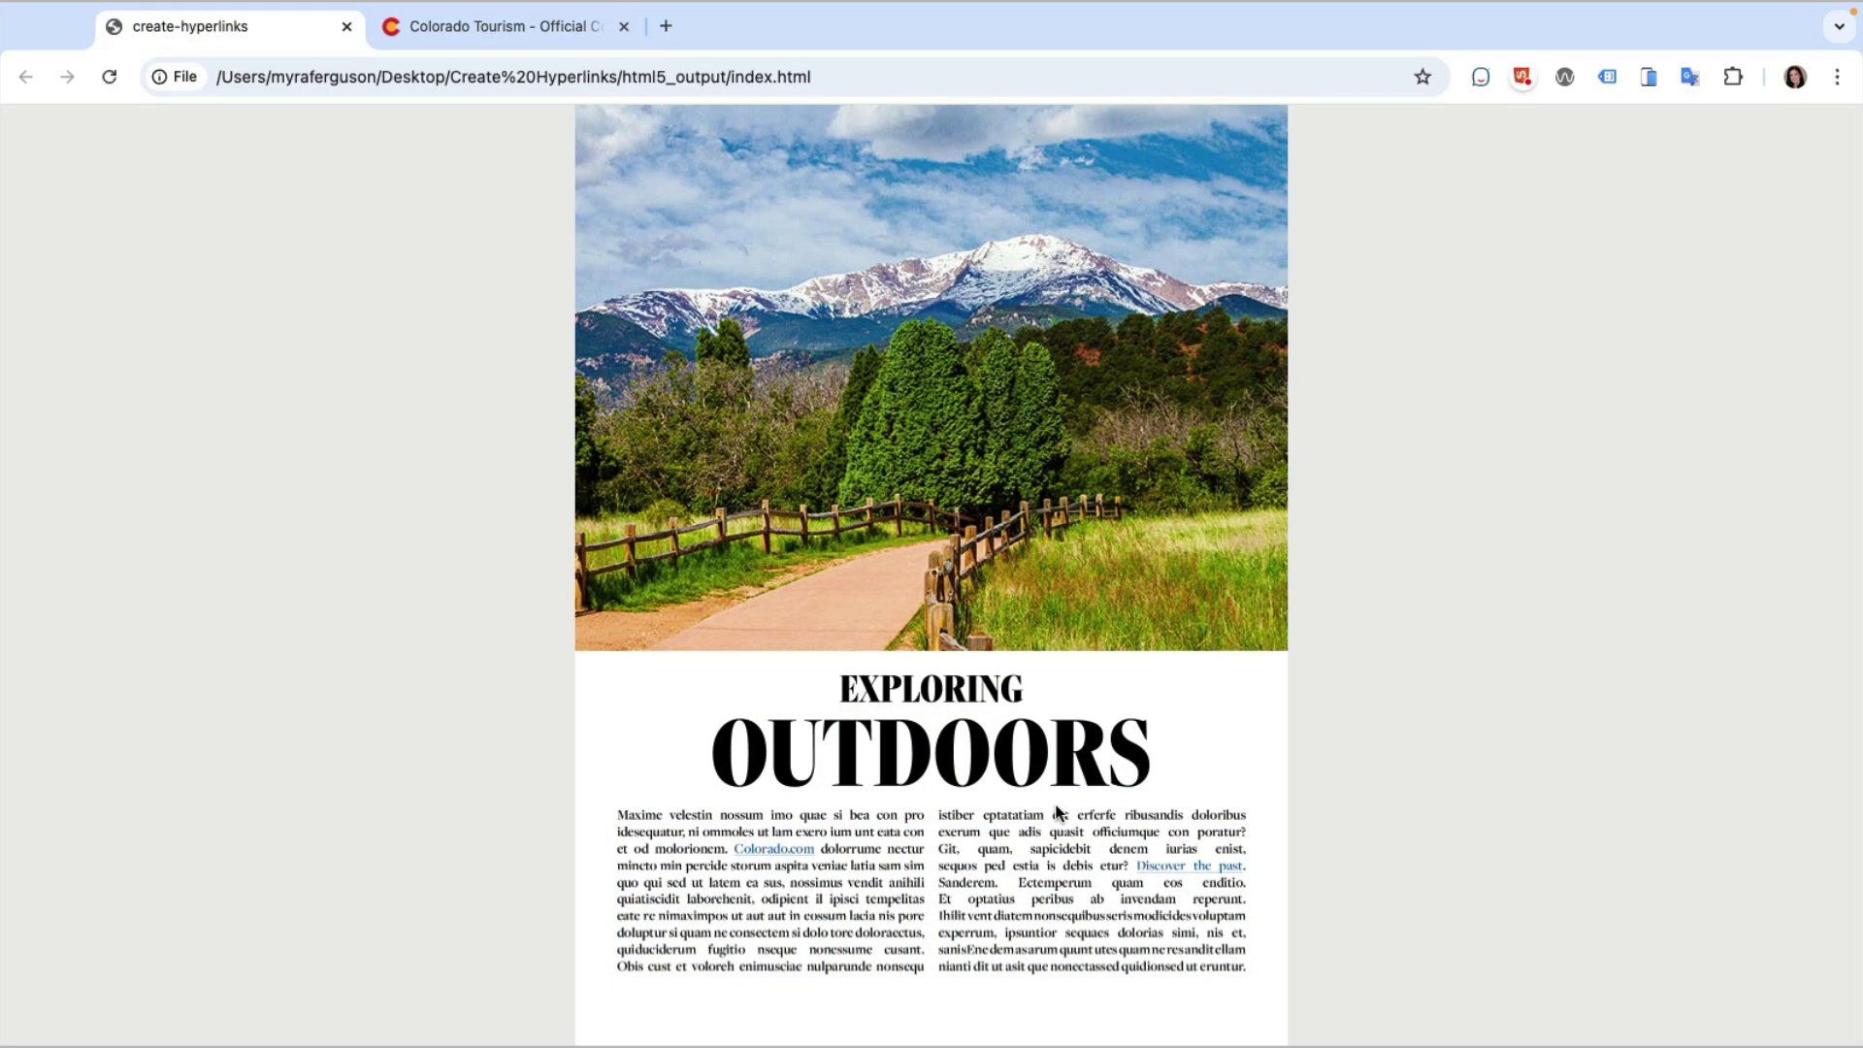
{"action": "left_click", "coordinate": [1168, 865]}
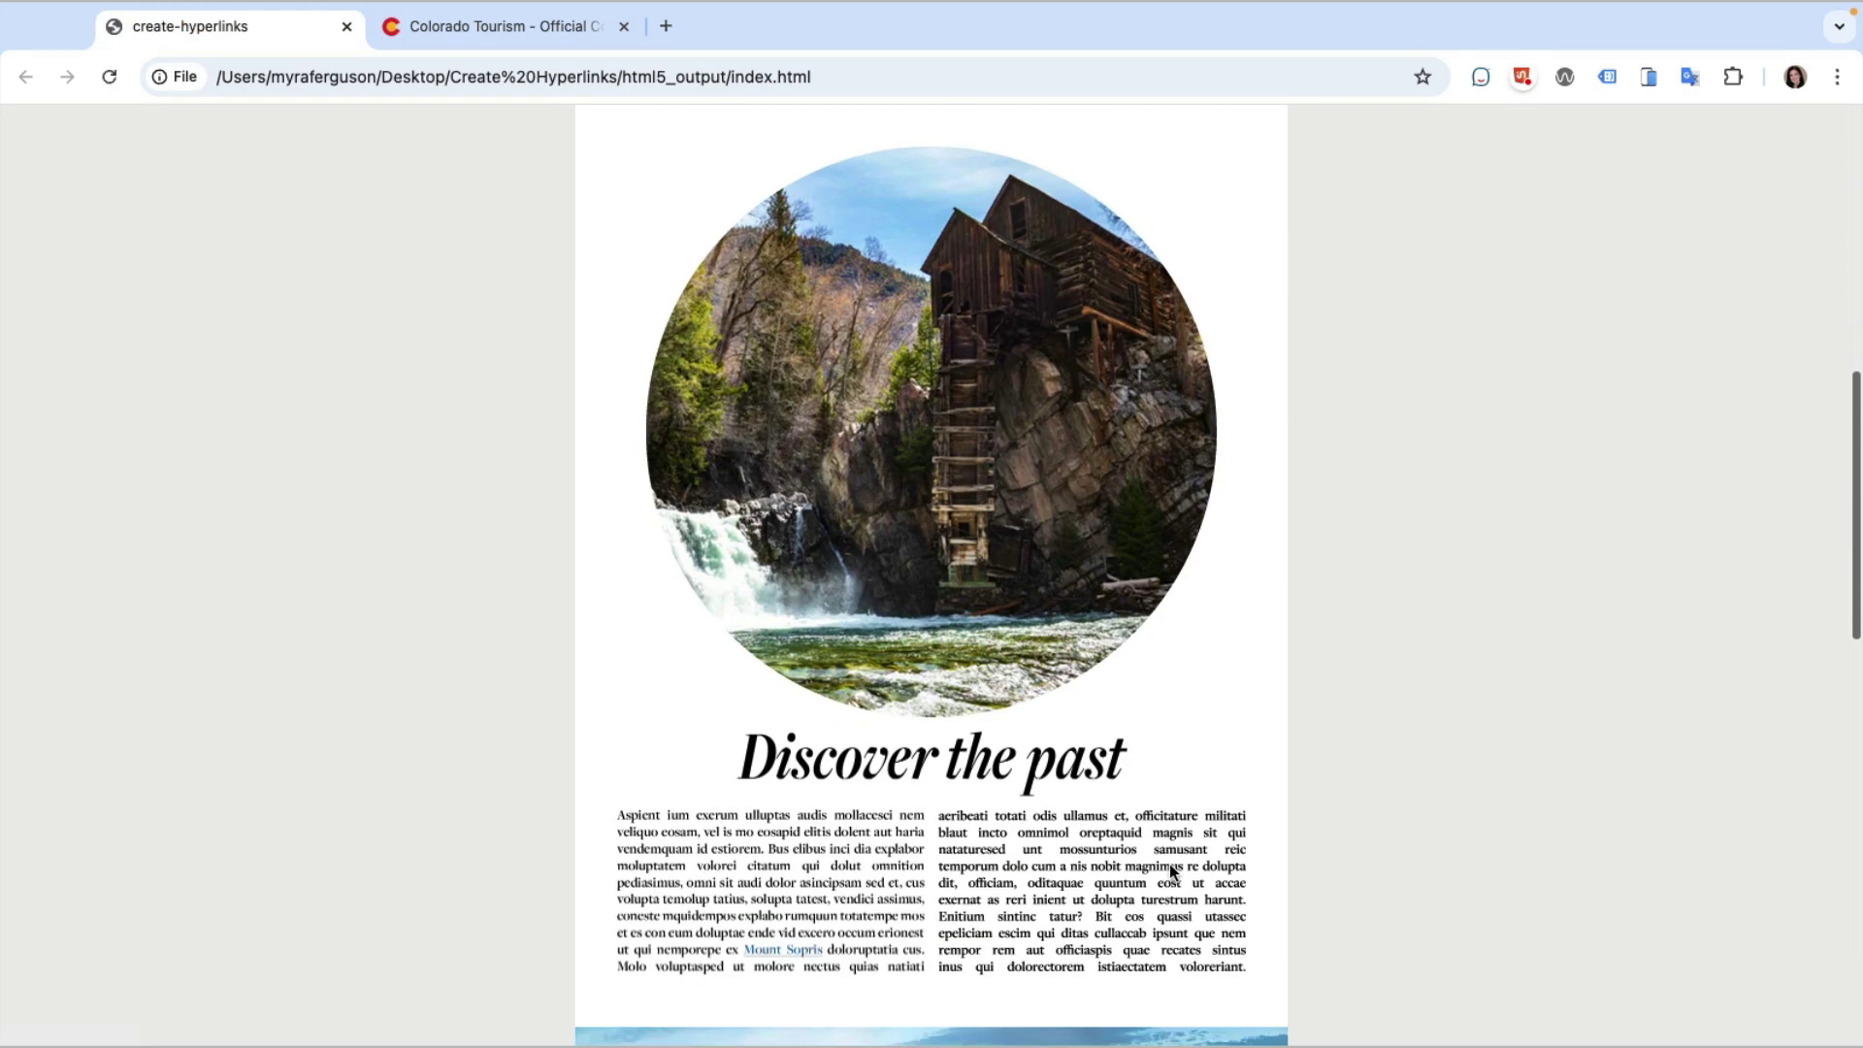
{"action": "left_click", "coordinate": [797, 955]}
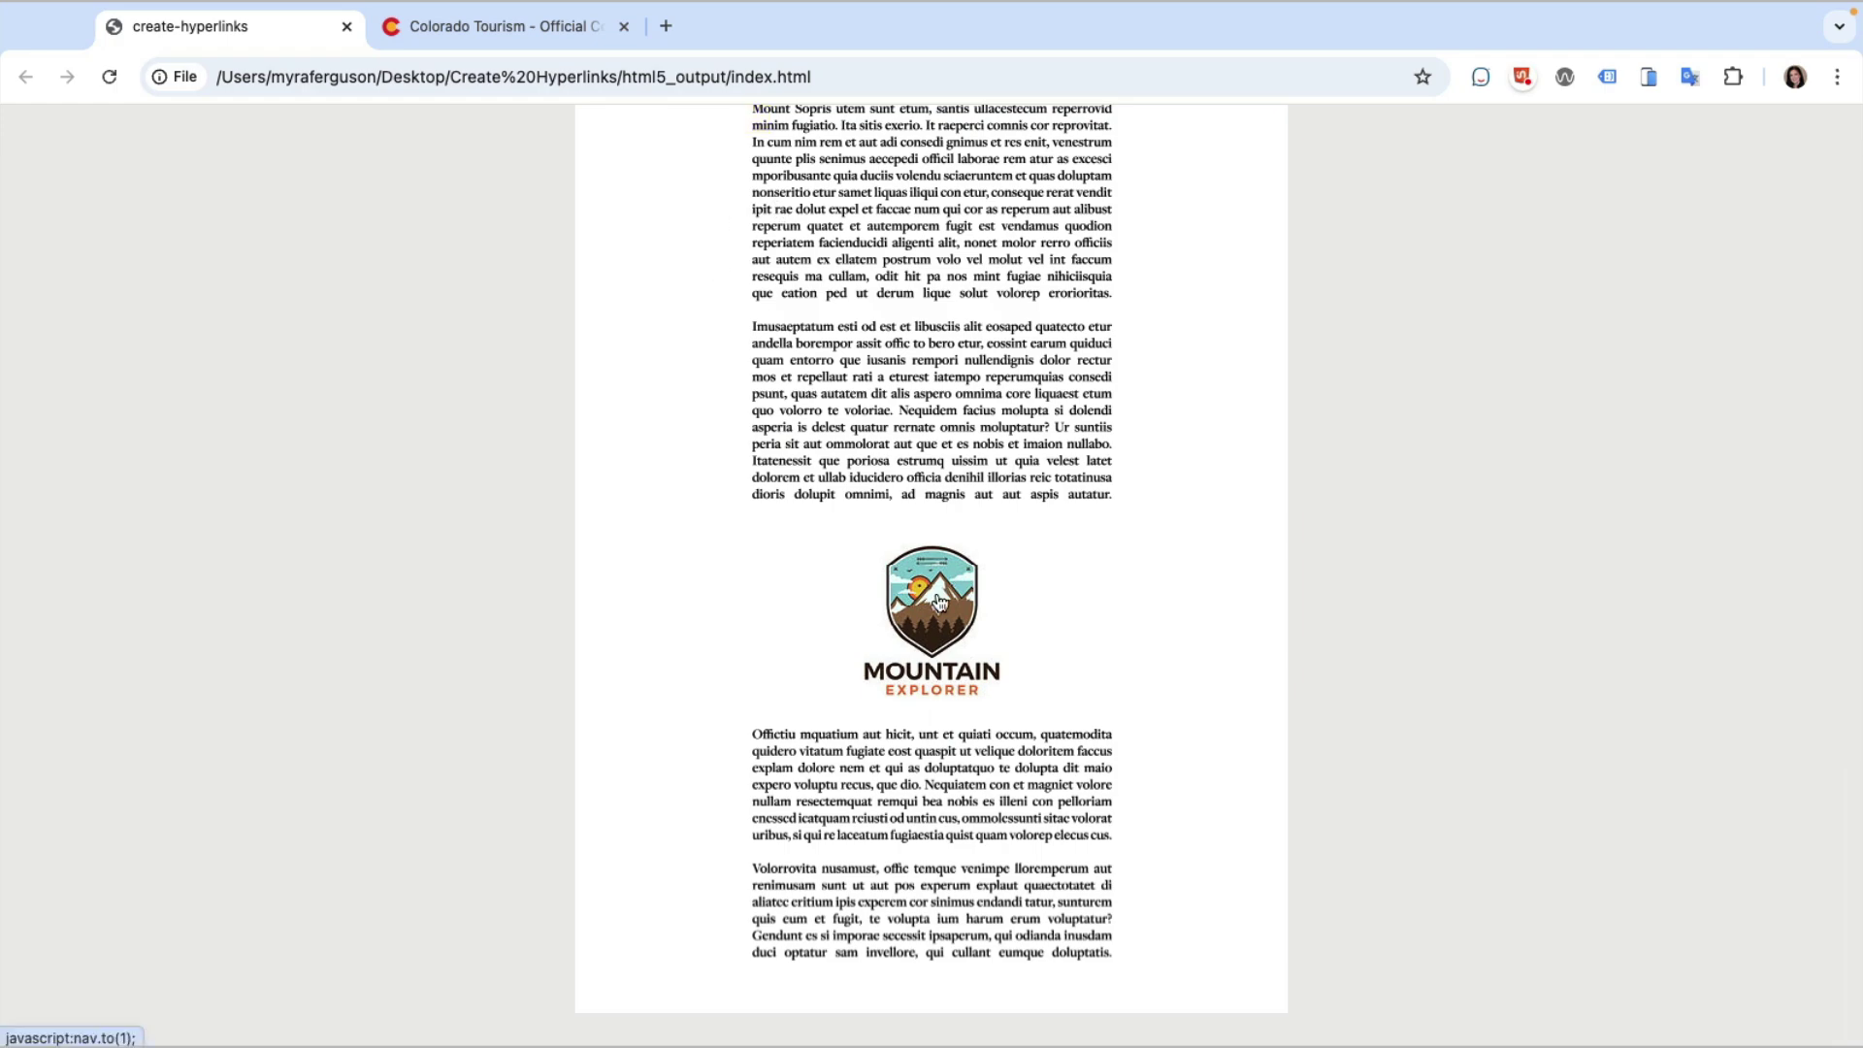
{"action": "left_click", "coordinate": [1251, 638]}
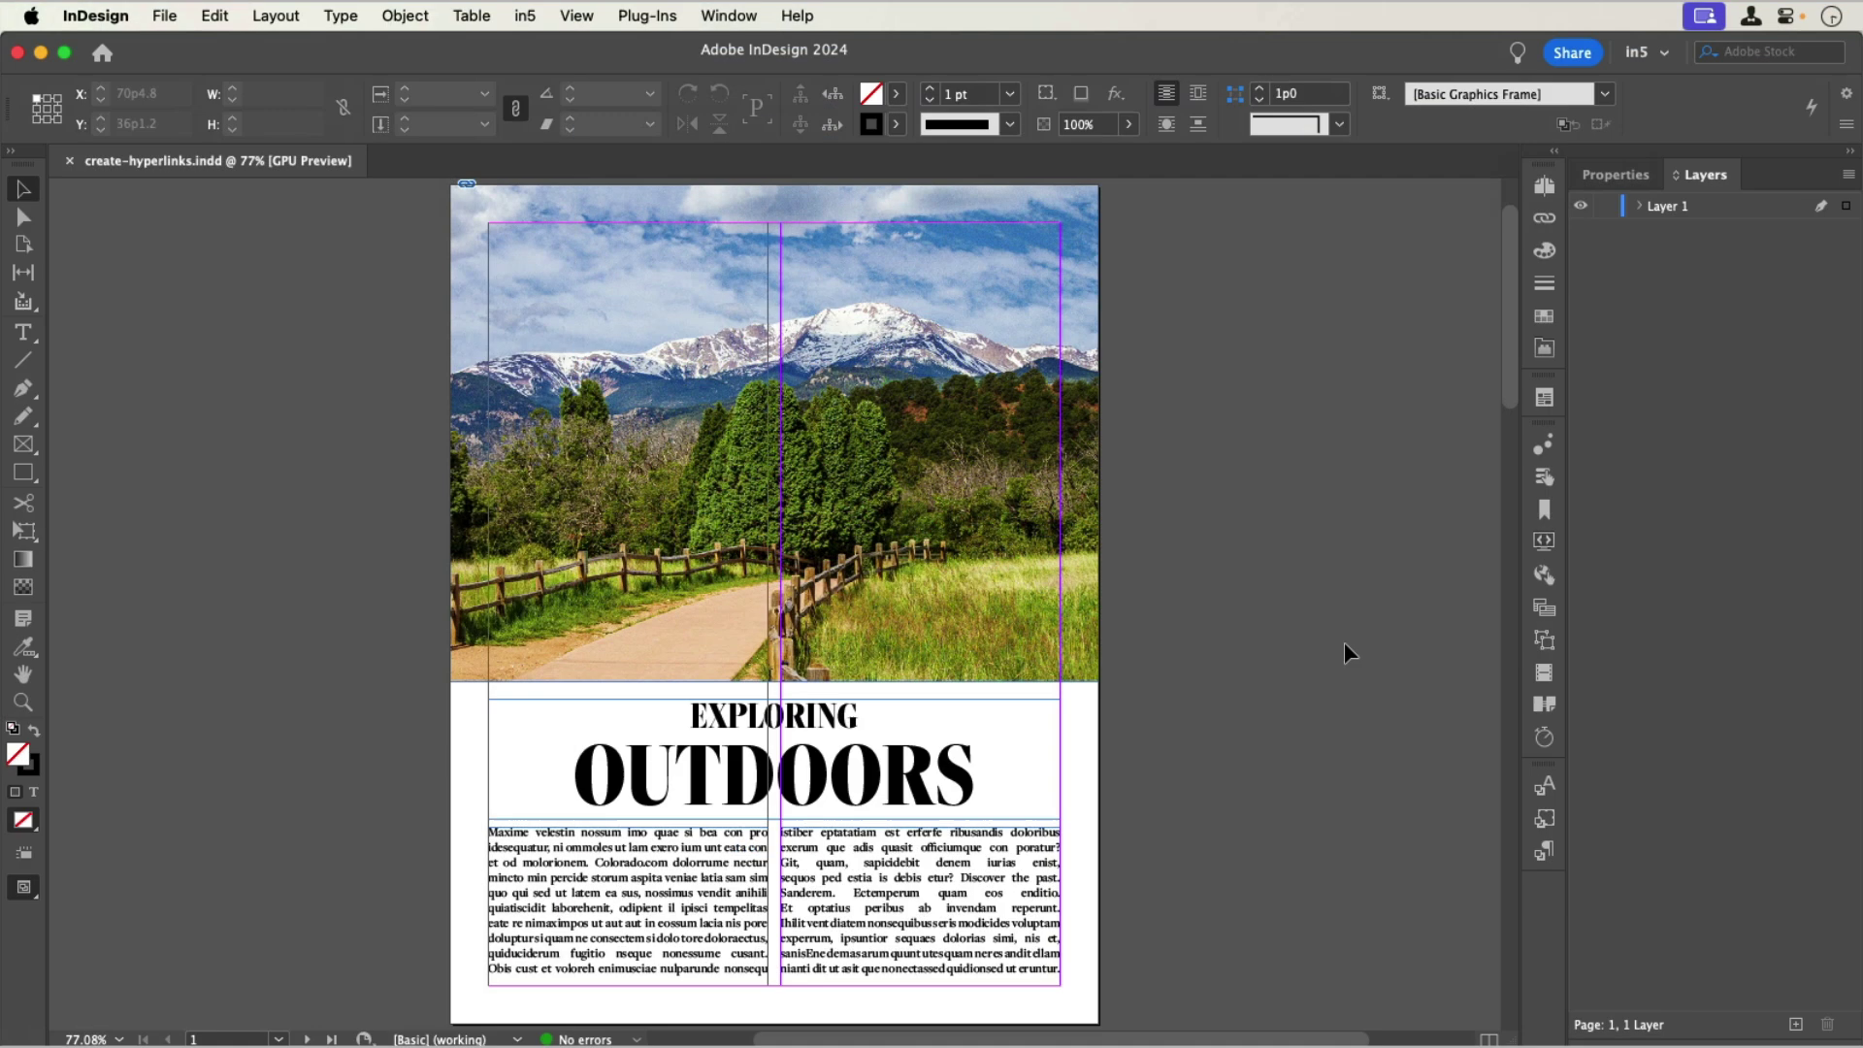
{"action": "left_click", "coordinate": [617, 878]}
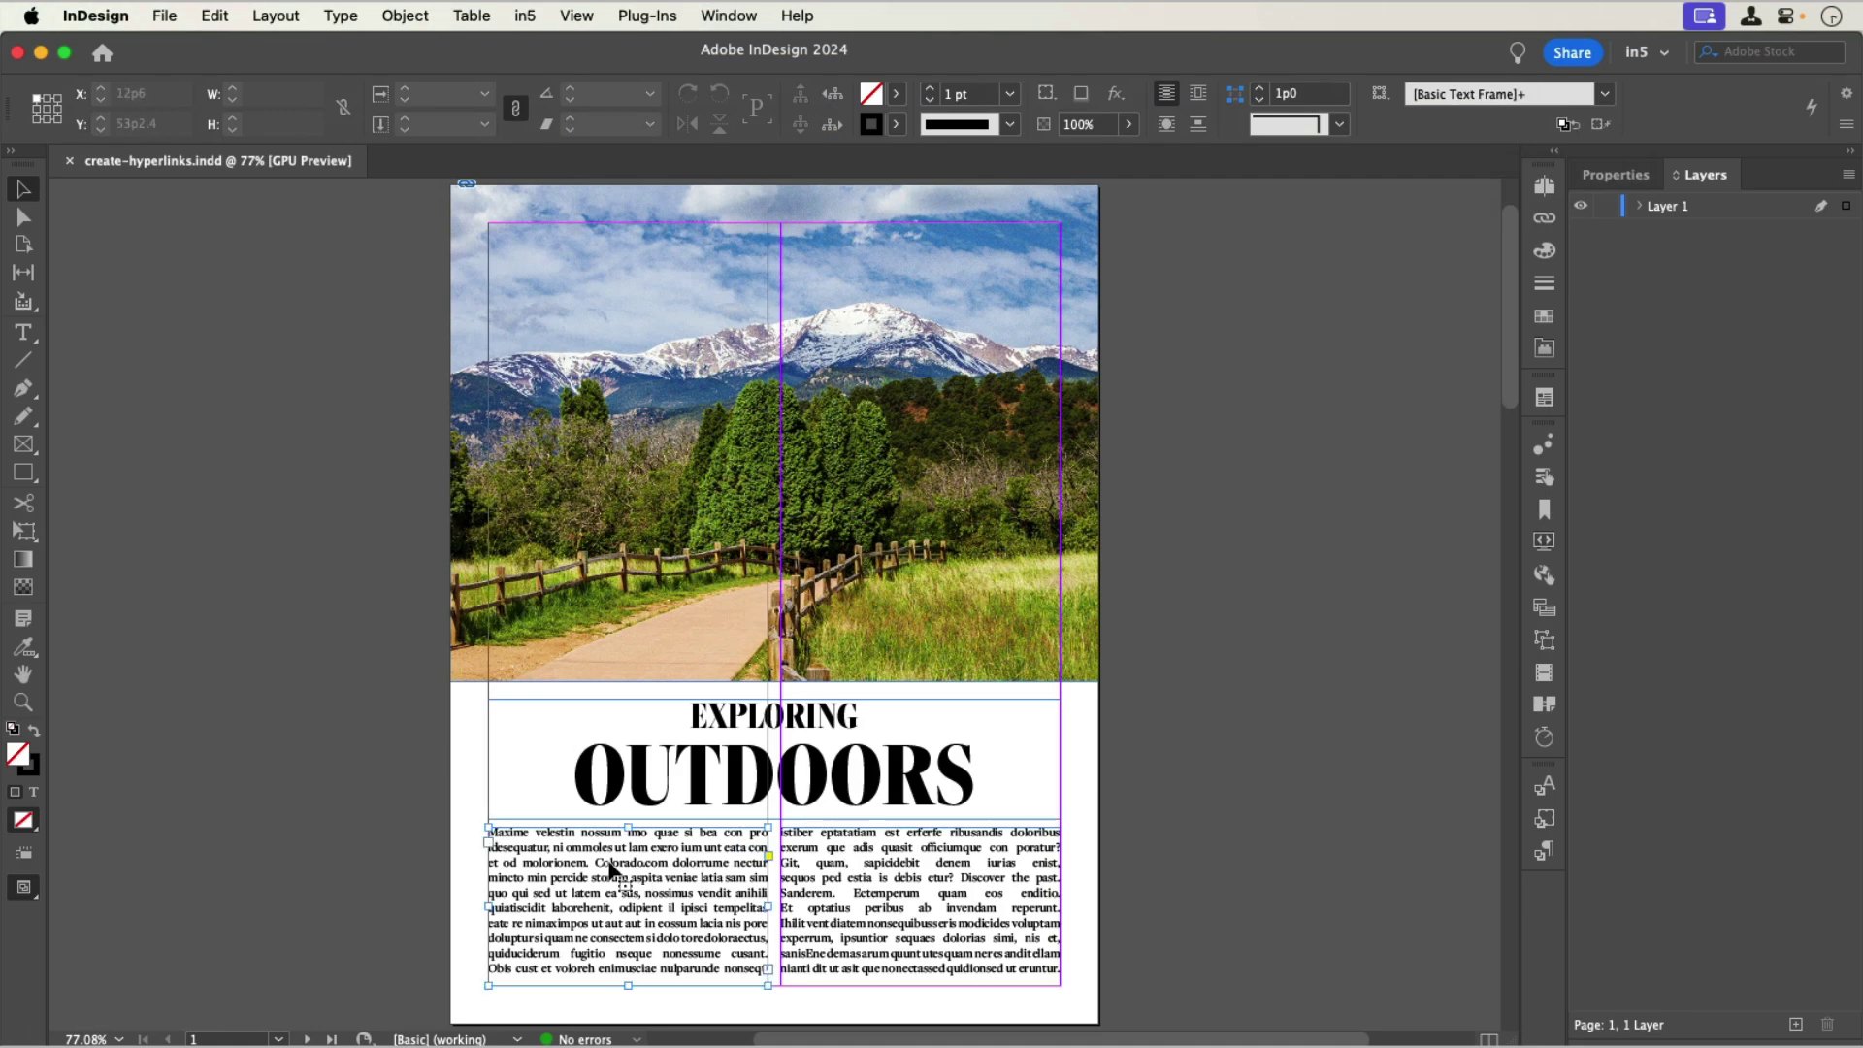
{"action": "key", "text": "super+1"}
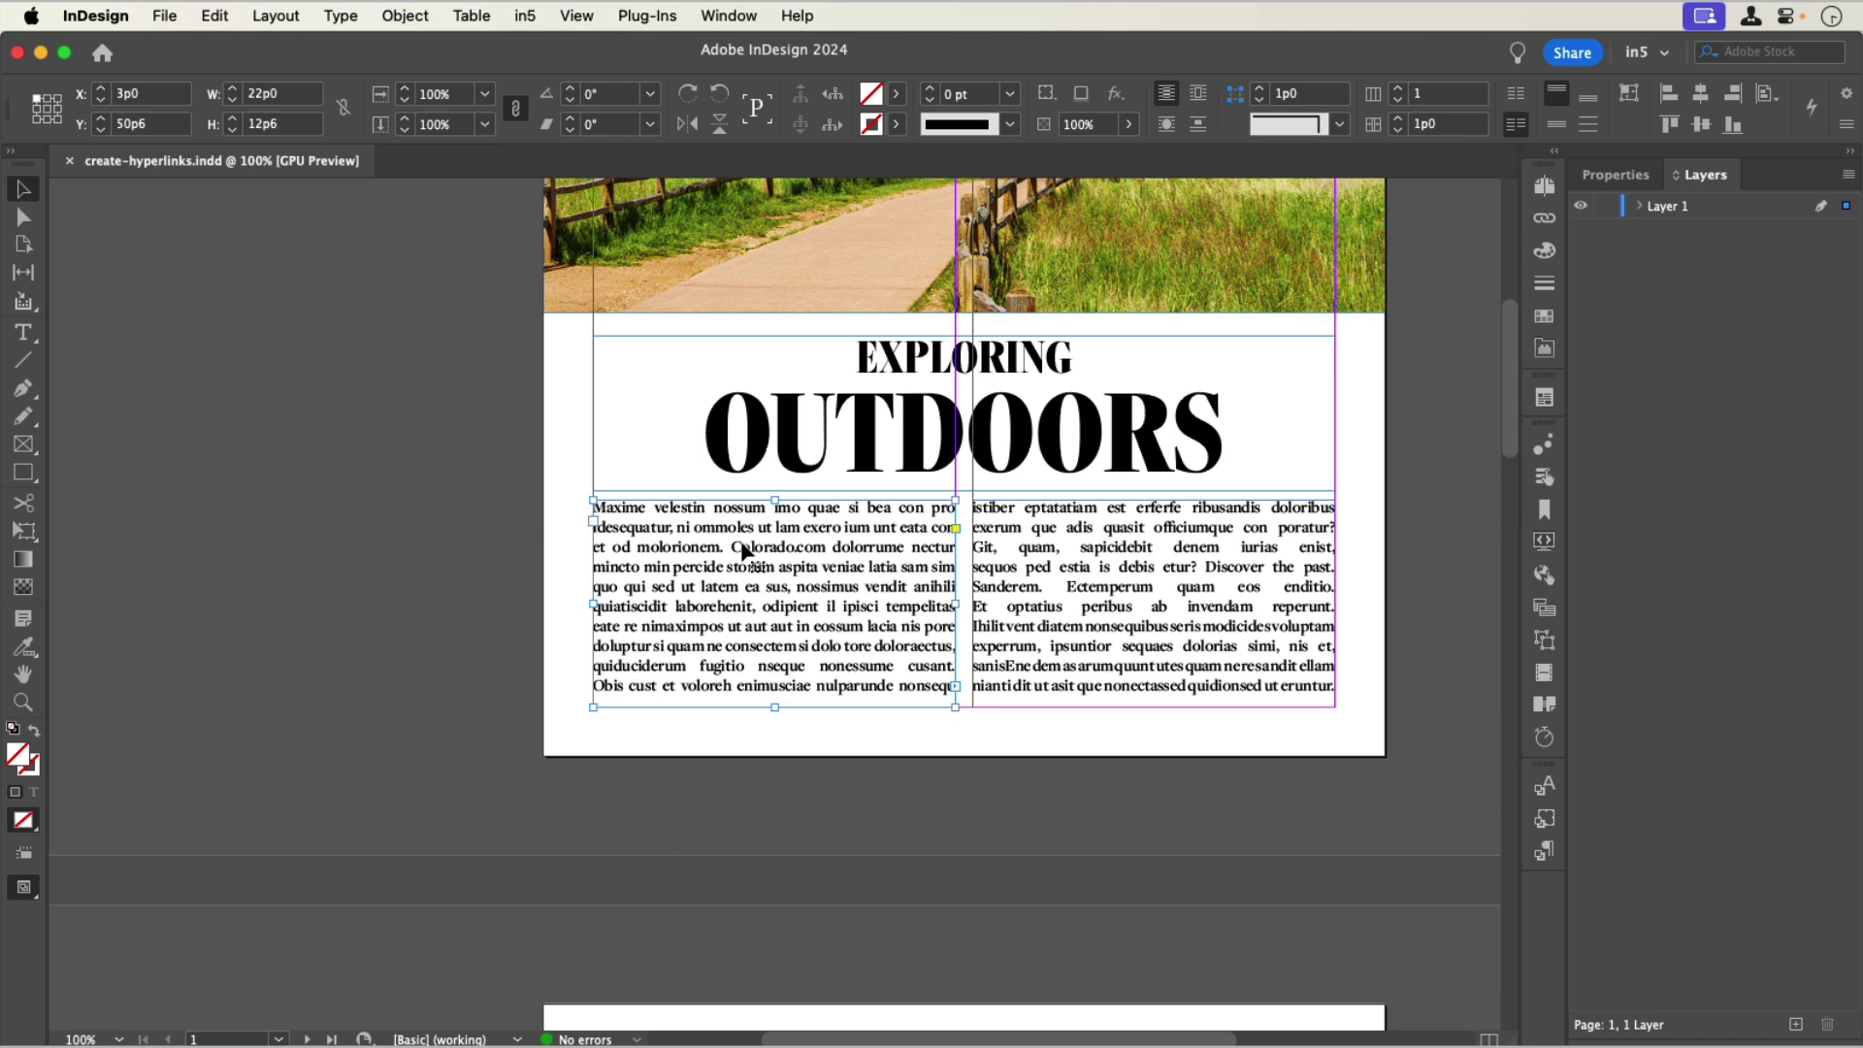
{"action": "double_click", "coordinate": [734, 543]}
{"action": "left_click_drag", "start_coordinate": [731, 544], "coordinate": [823, 549]}
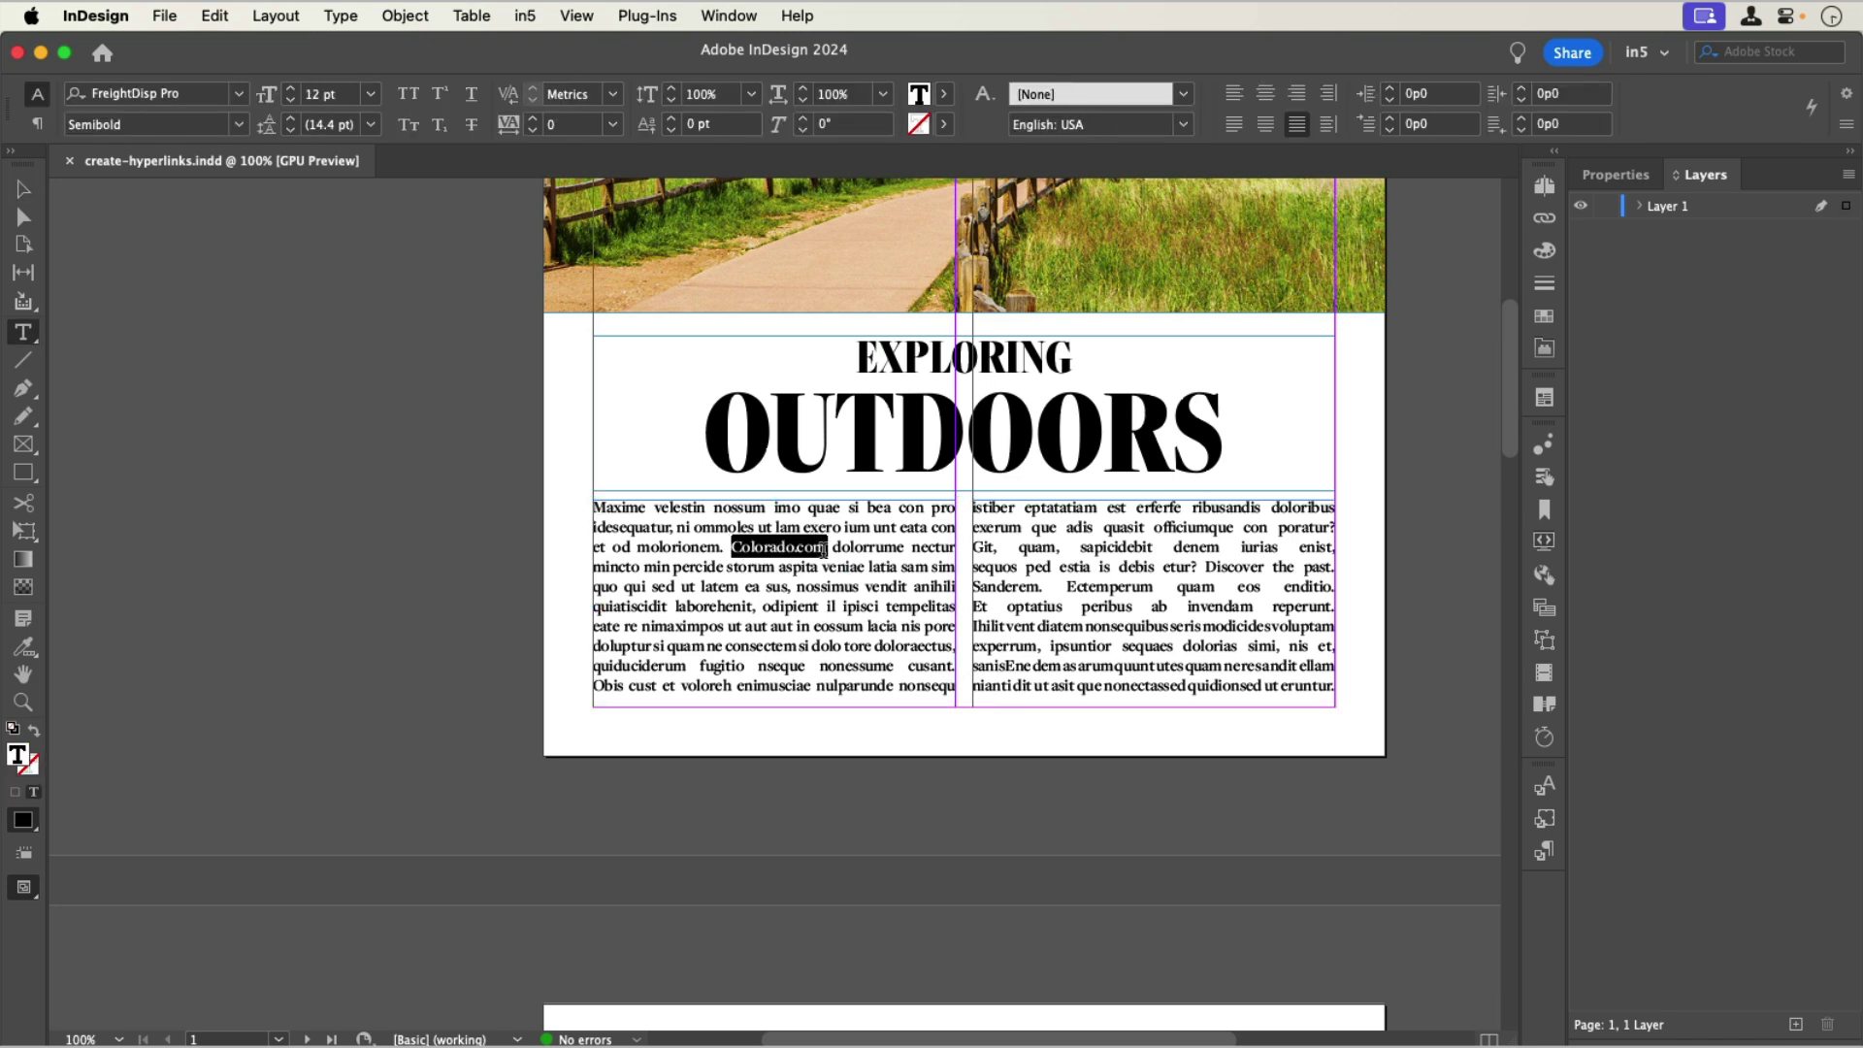
{"action": "left_click", "coordinate": [727, 16]}
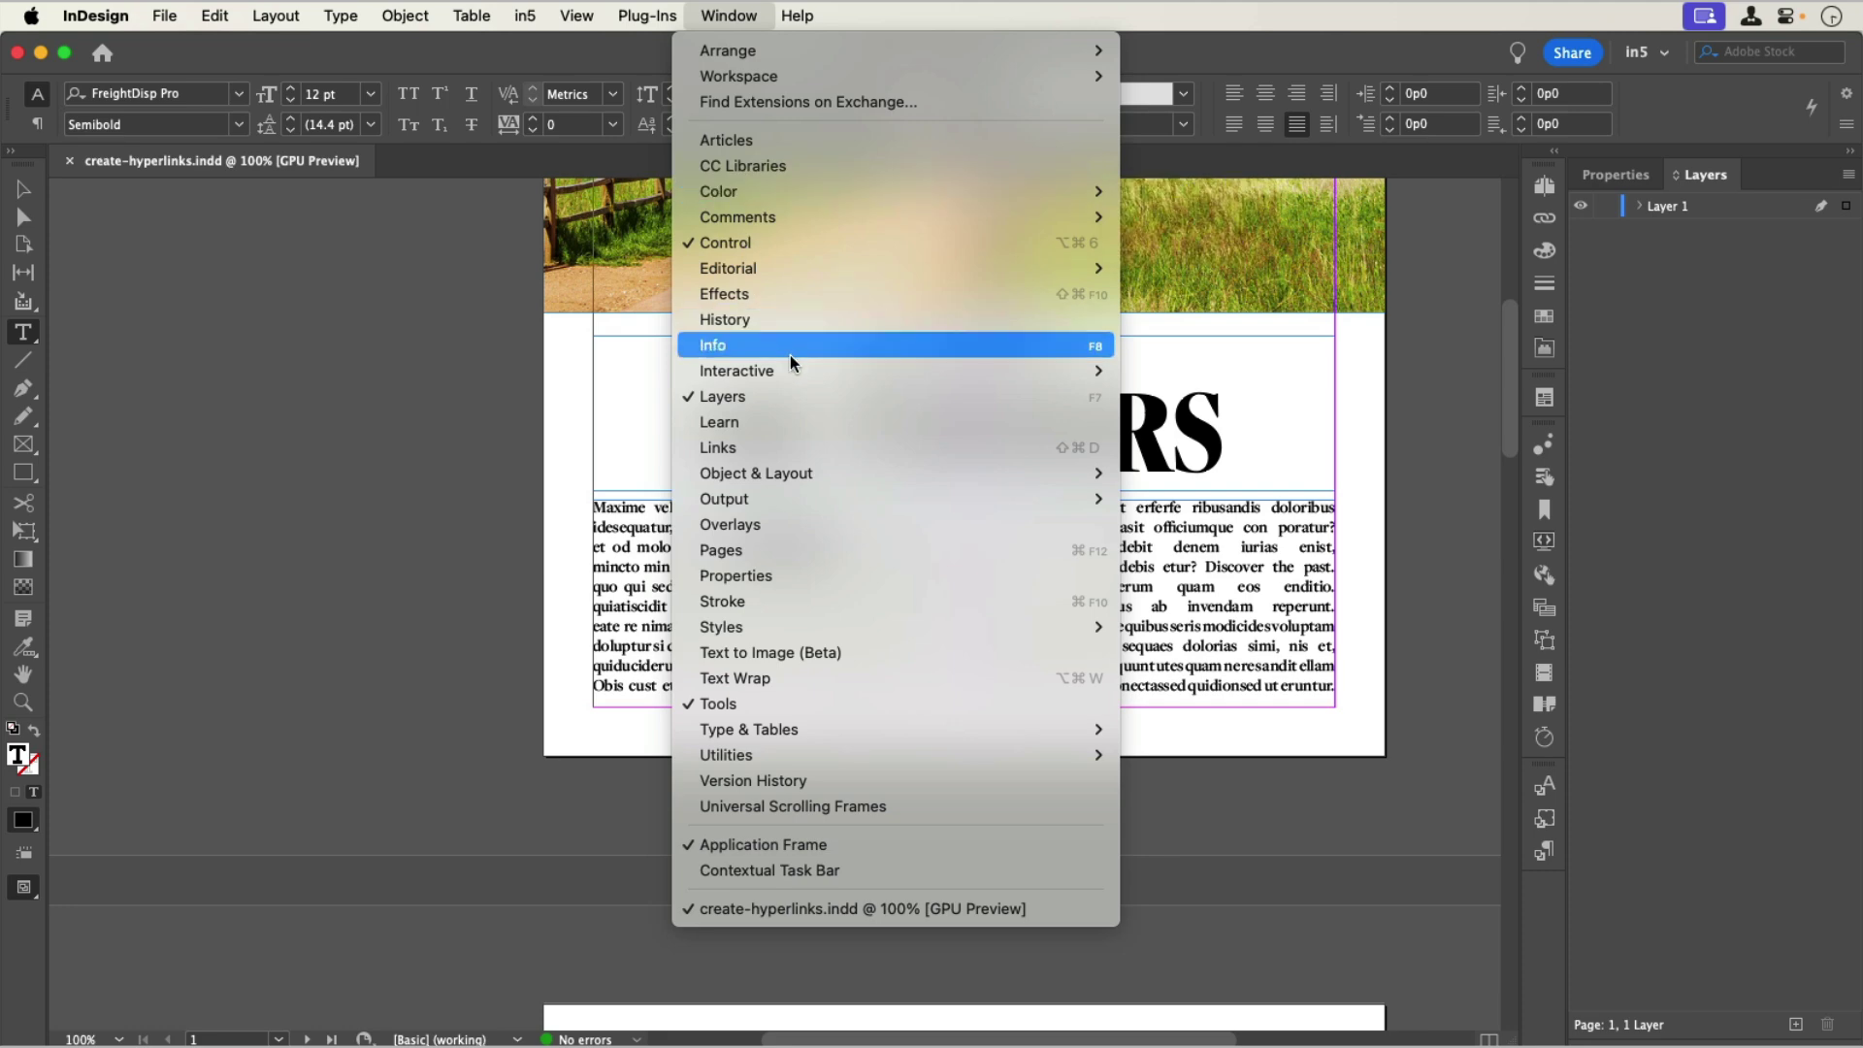
{"action": "mouse_move", "coordinate": [798, 369]}
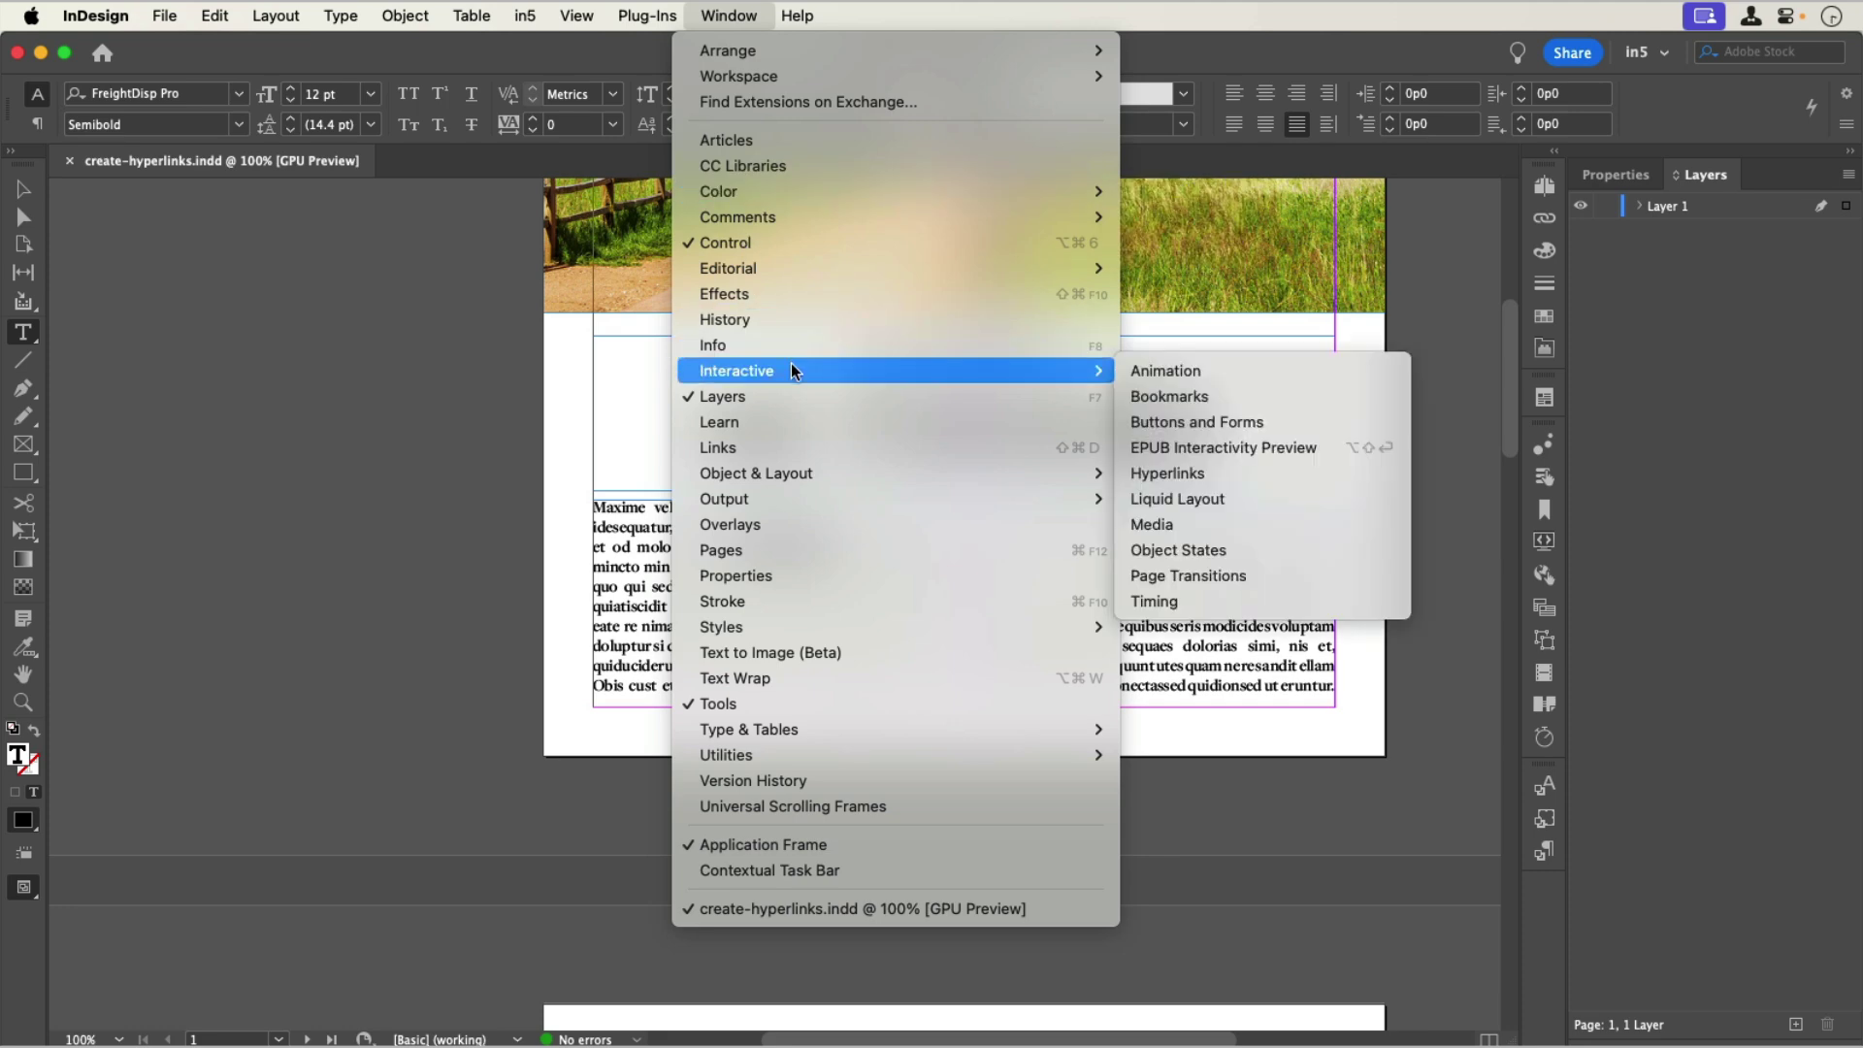
{"action": "left_click", "coordinate": [1251, 472]}
{"action": "left_click", "coordinate": [1324, 473]}
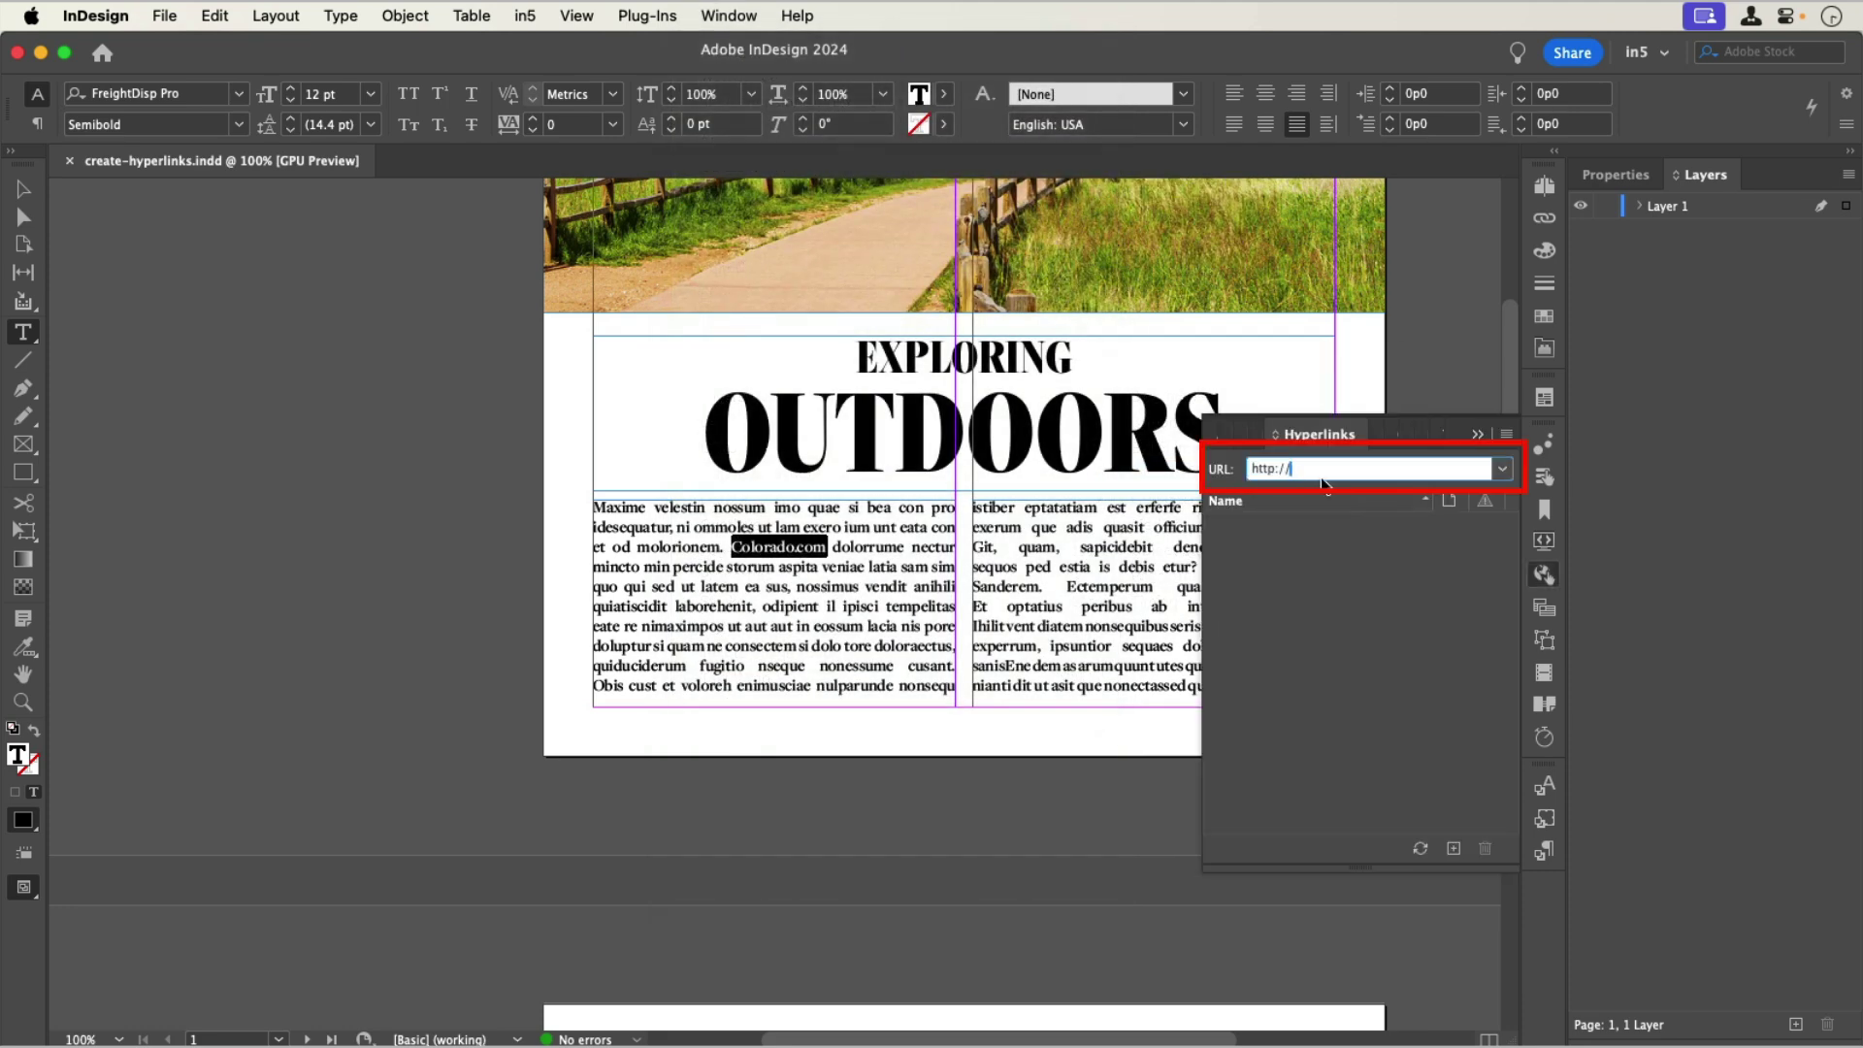
{"action": "type", "text": "Colorado.com"}
{"action": "key", "text": "Return"}
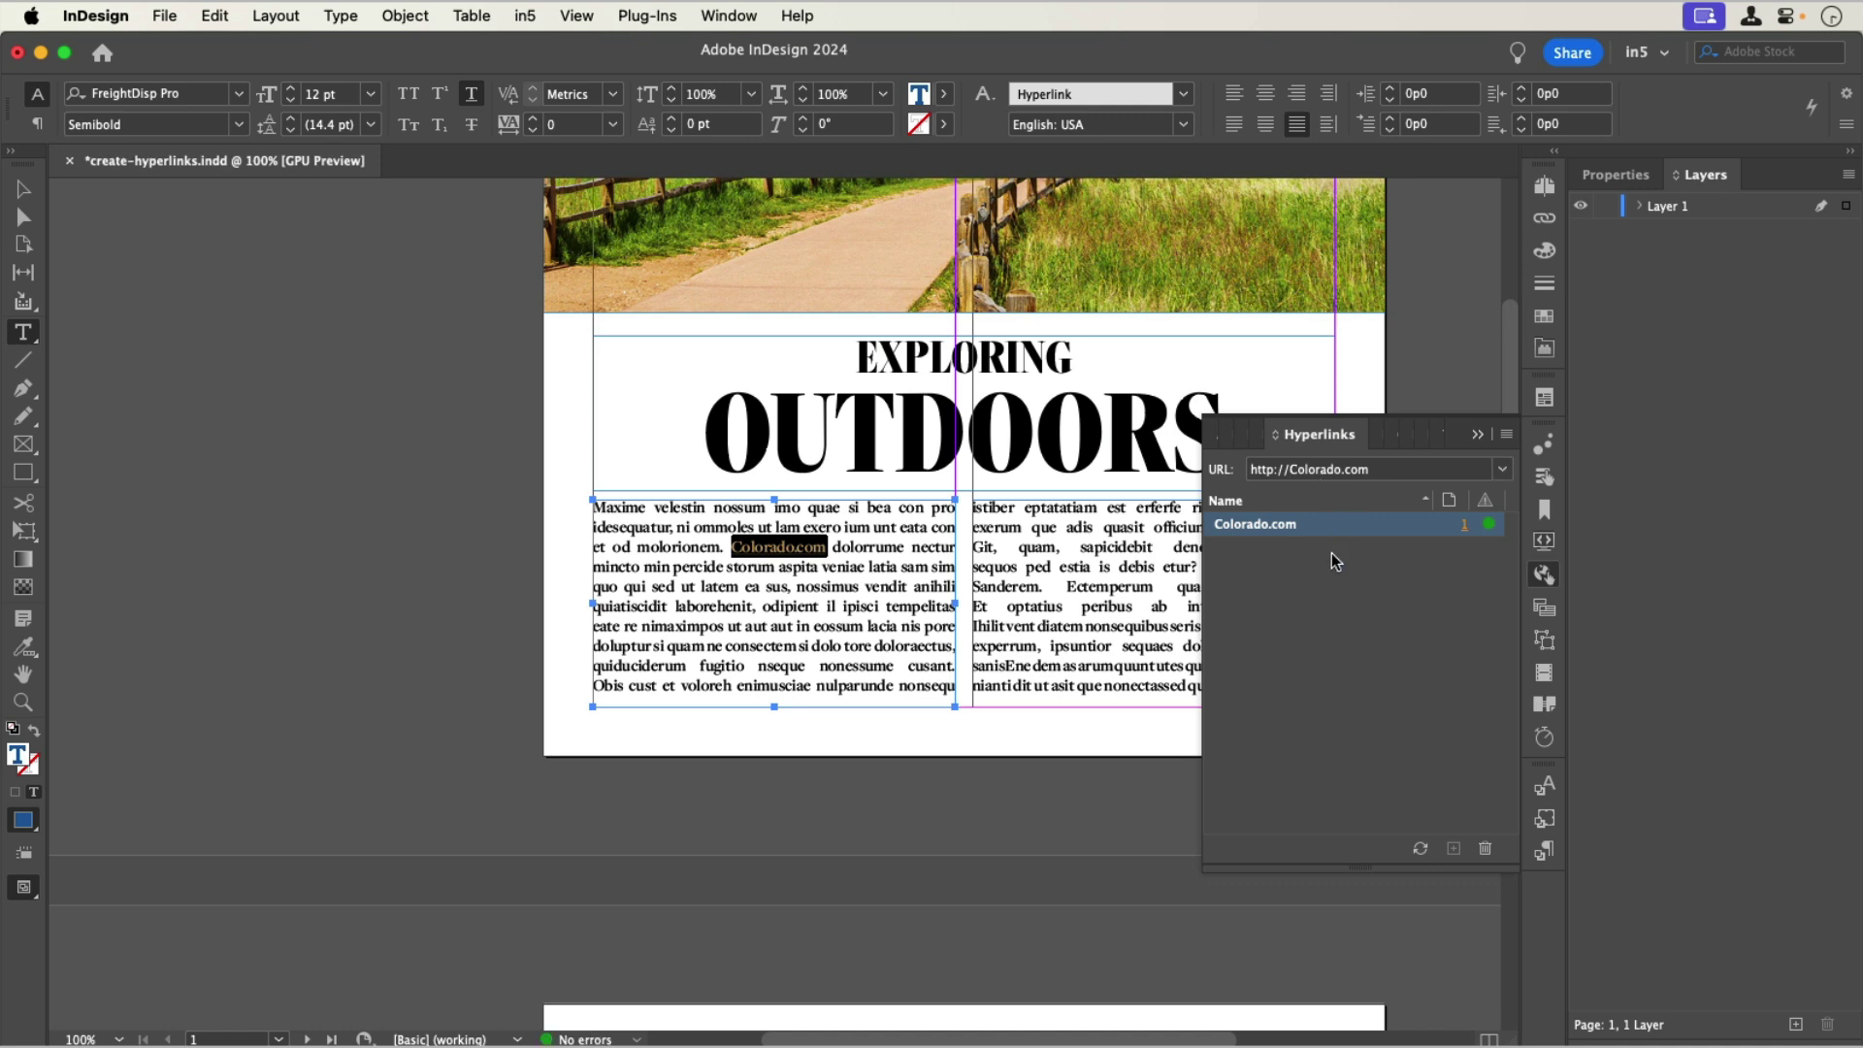
- Create a new hyperlink from 'Discover the past' with Link To: Page, Page 2
{"action": "scroll", "coordinate": [1165, 560], "scroll_direction": "right", "scroll_amount": 3}
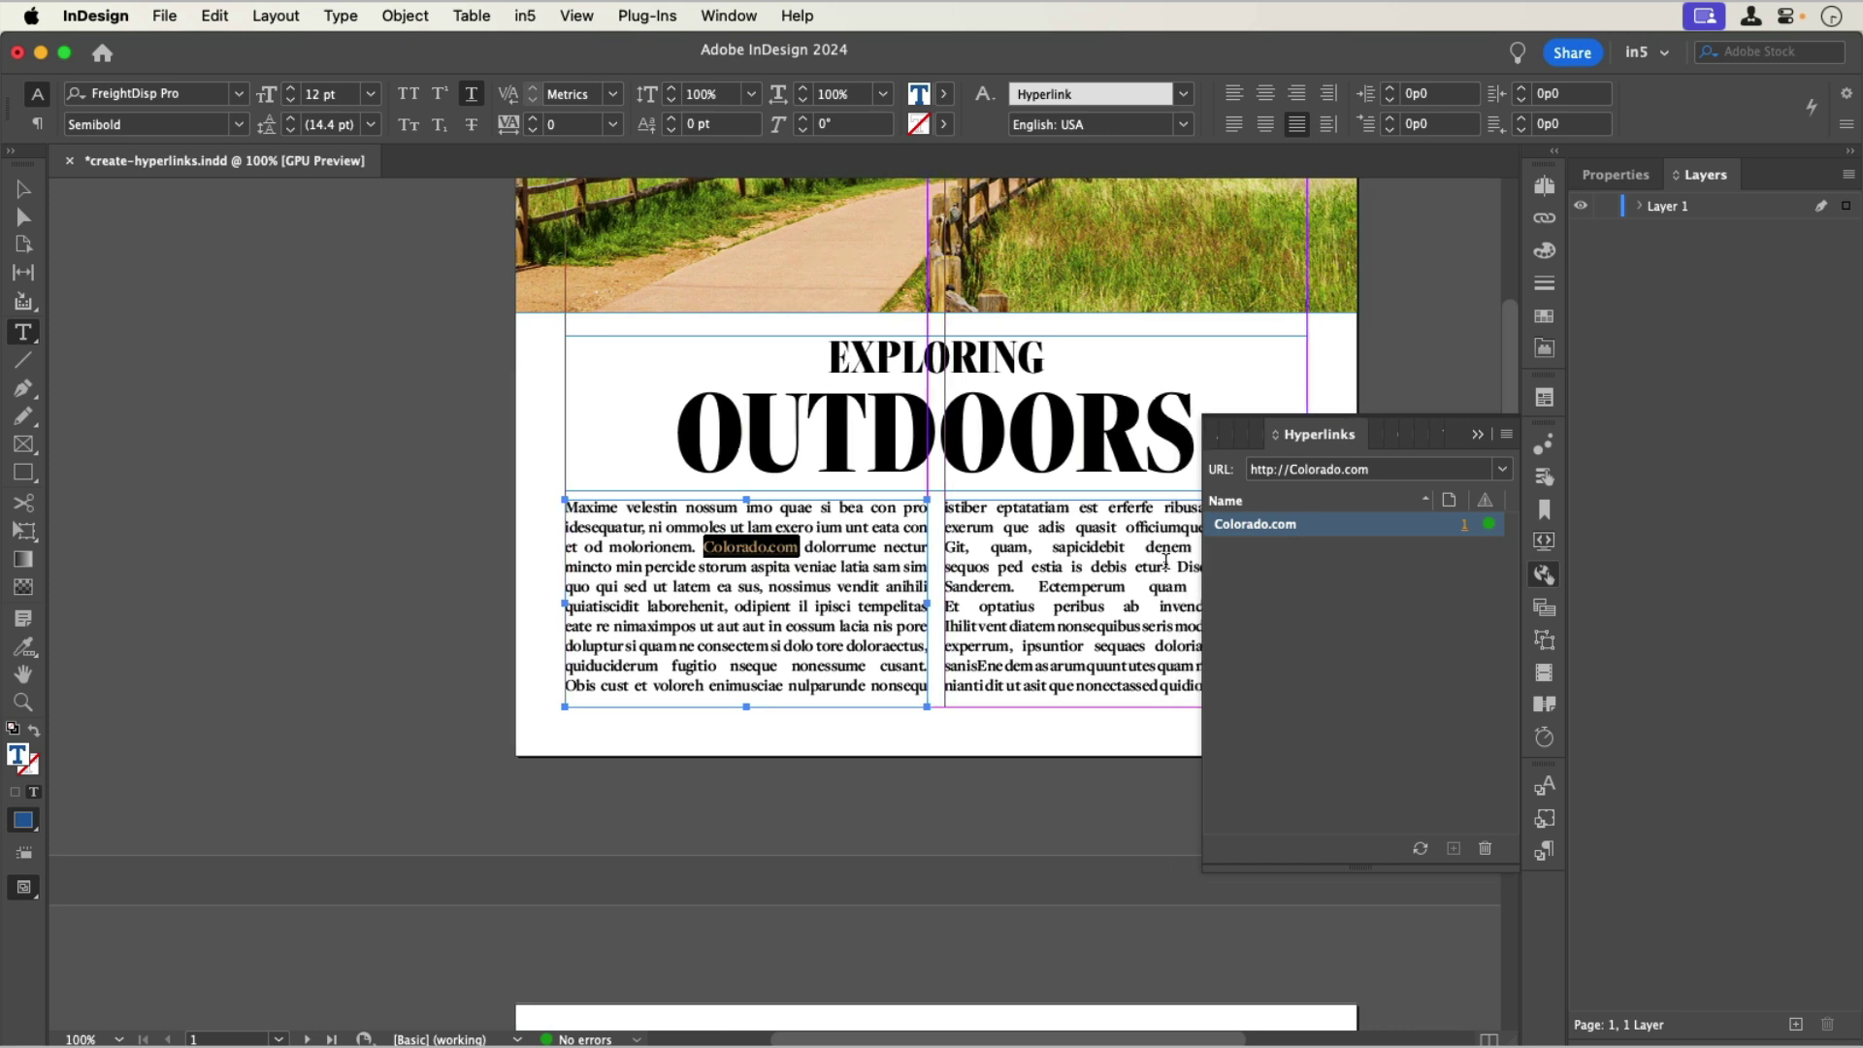
{"action": "scroll", "coordinate": [1165, 561], "scroll_direction": "right", "scroll_amount": 1}
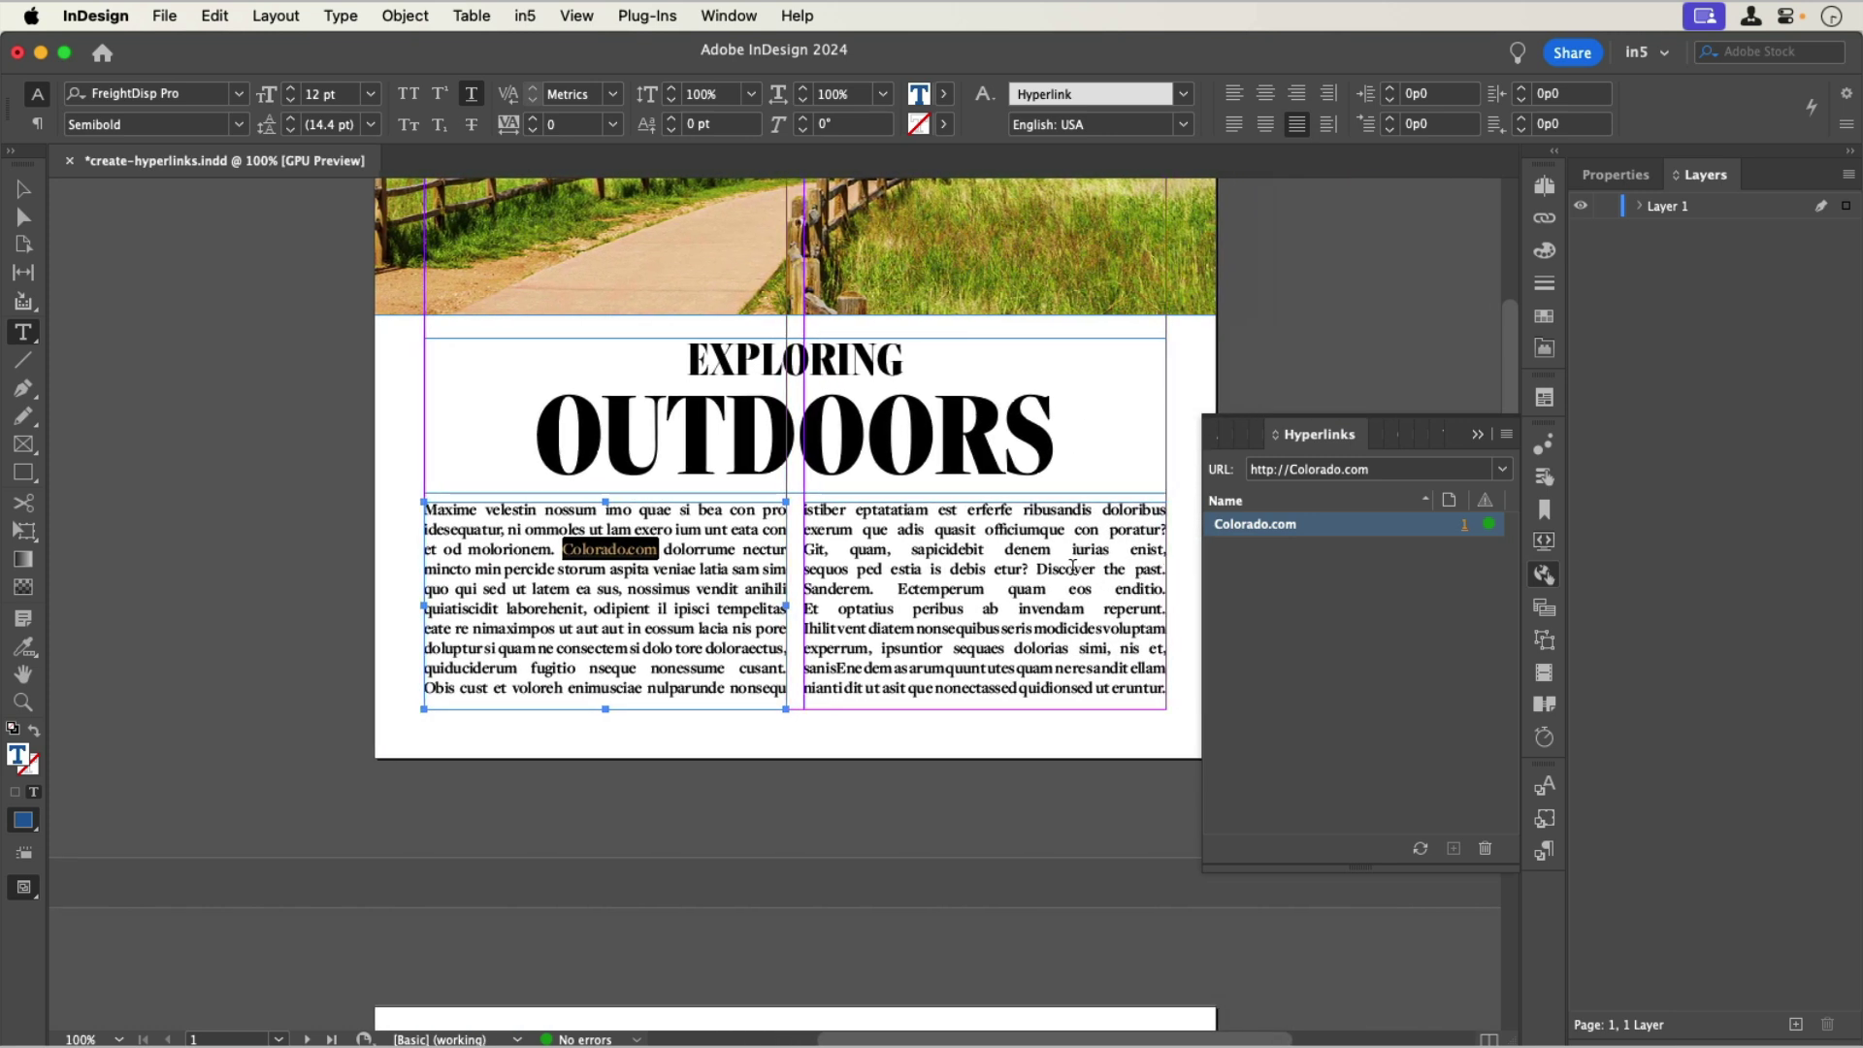
{"action": "left_click_drag", "start_coordinate": [1038, 569], "coordinate": [1161, 569]}
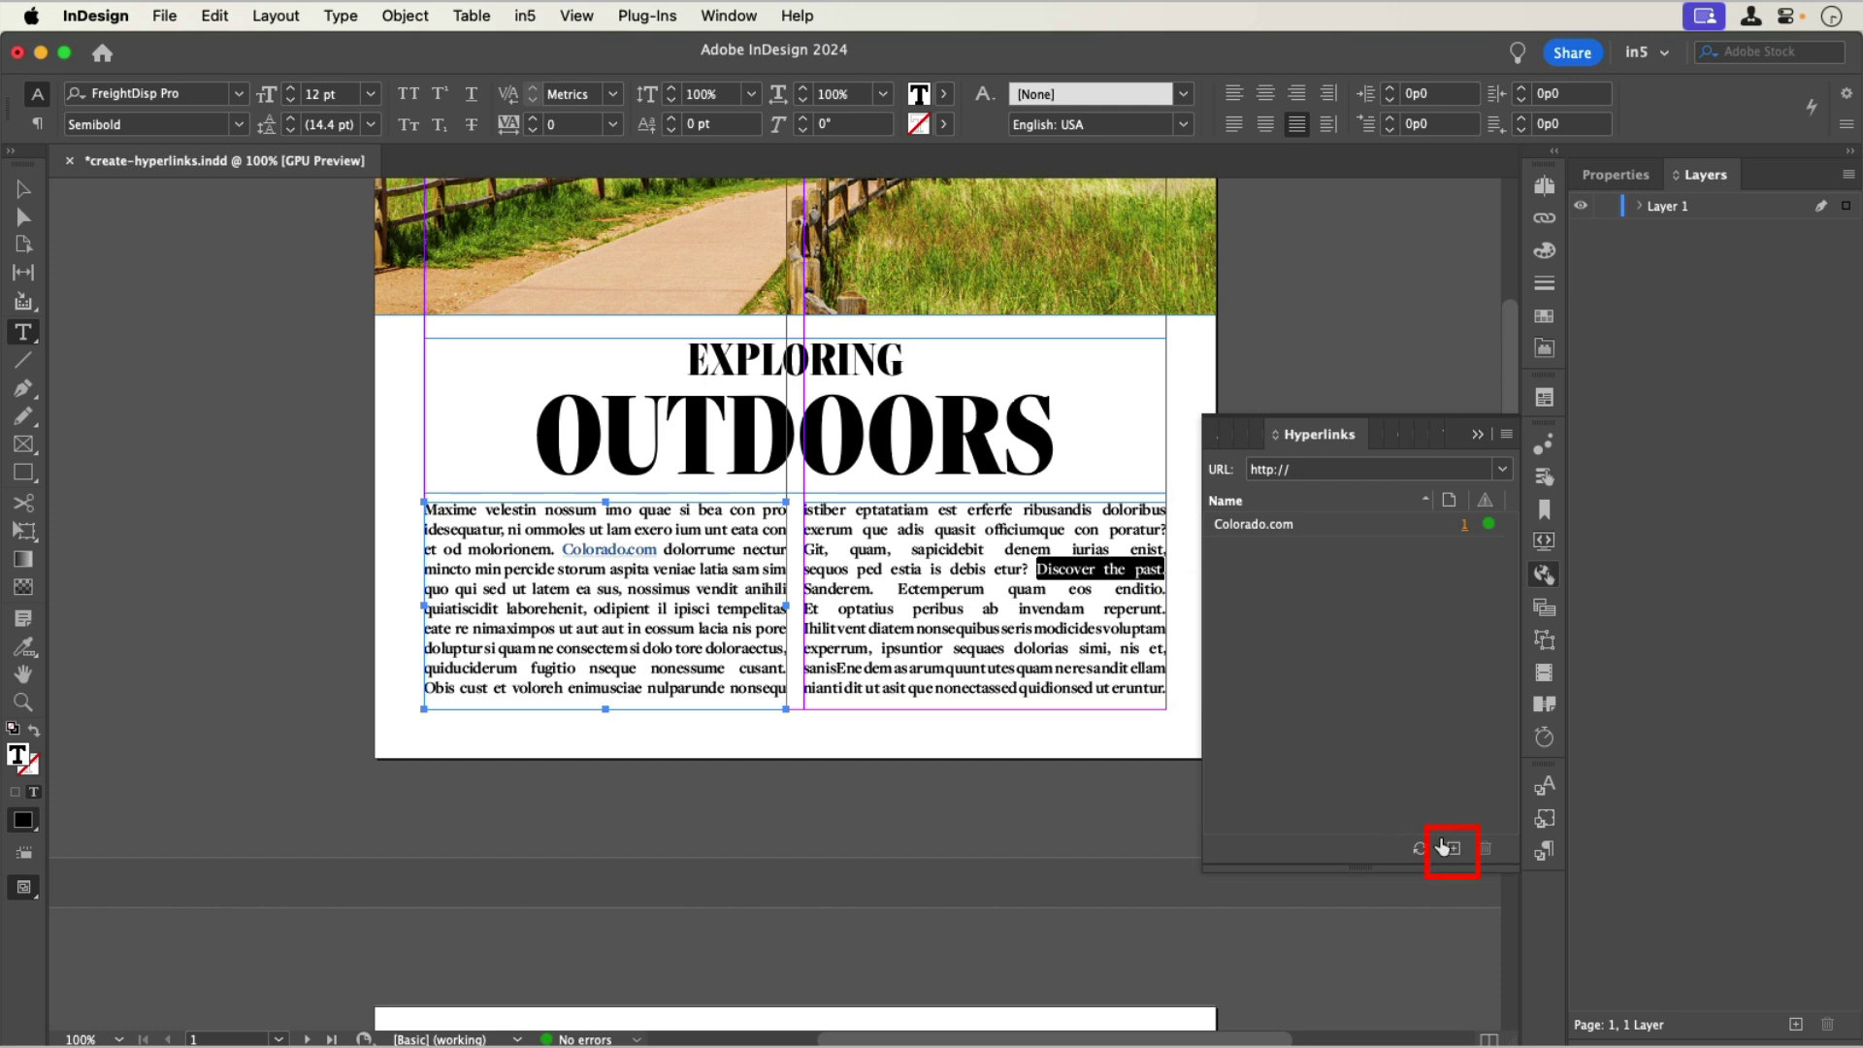
{"action": "left_click", "coordinate": [1444, 848]}
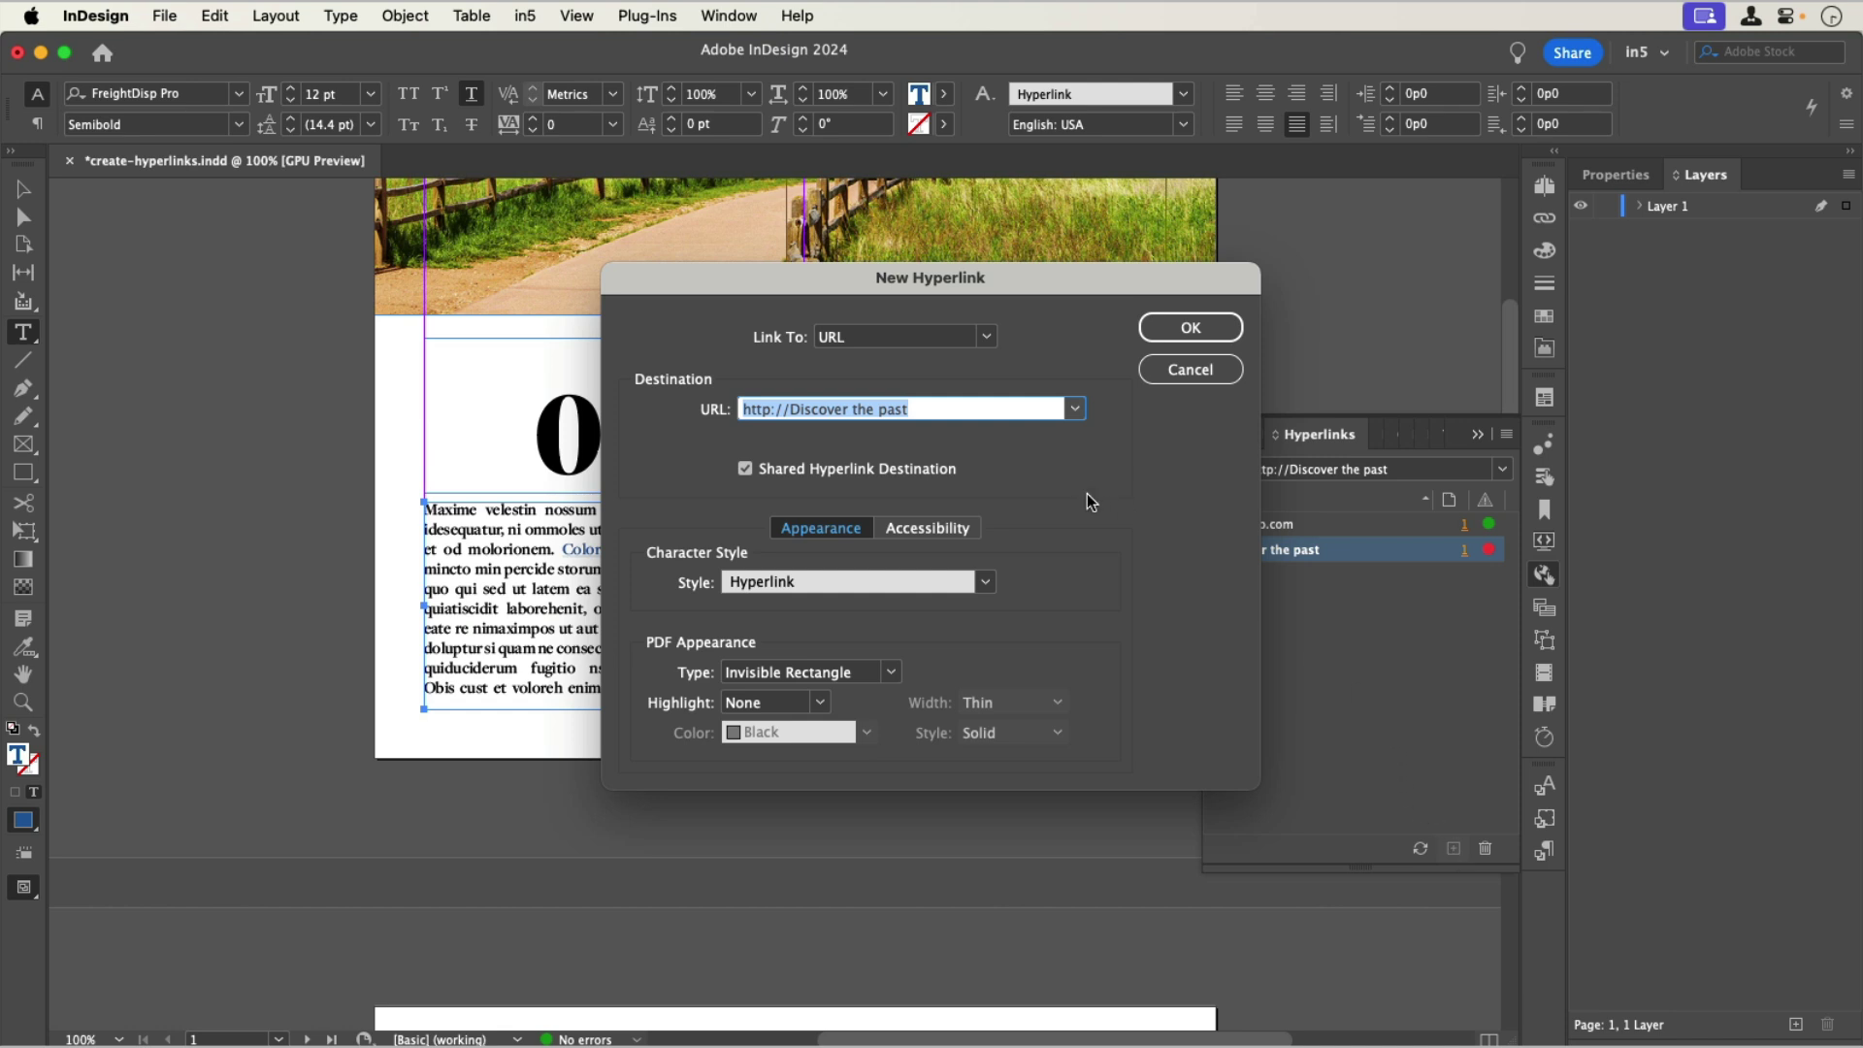
{"action": "left_click", "coordinate": [990, 342]}
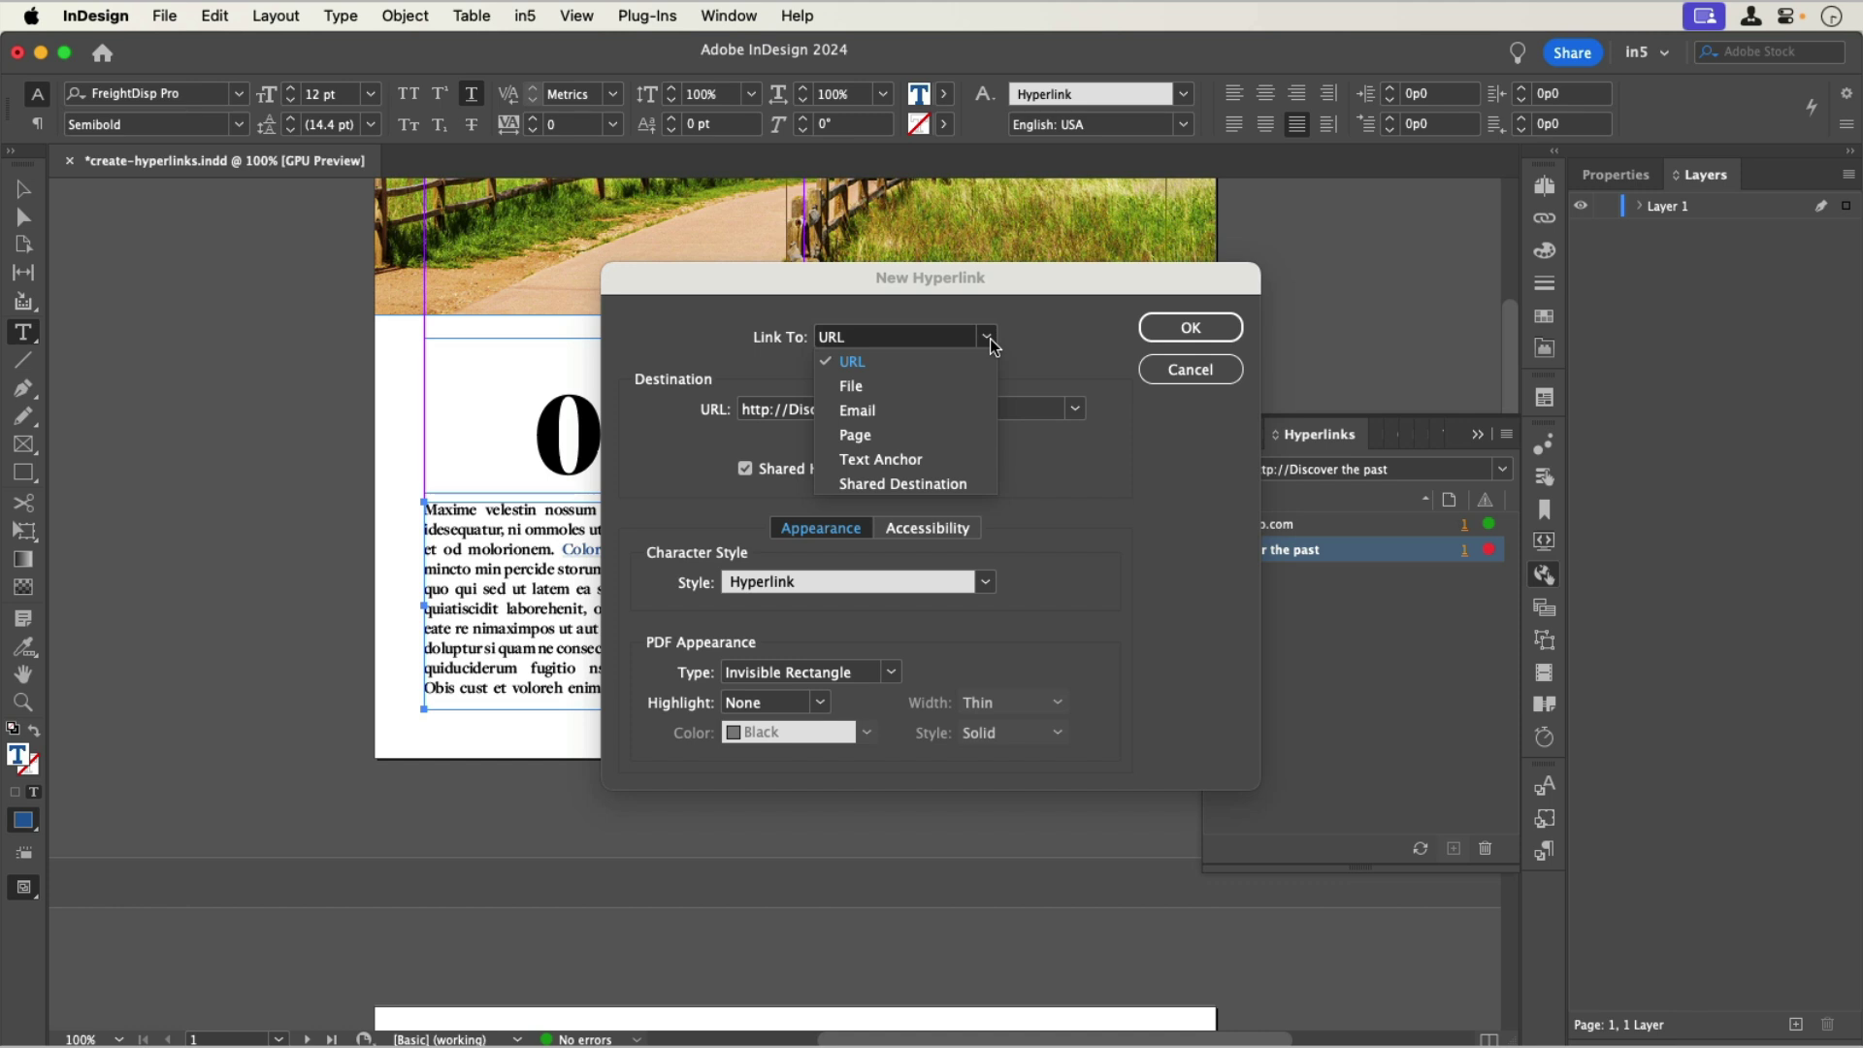
{"action": "left_click", "coordinate": [970, 435]}
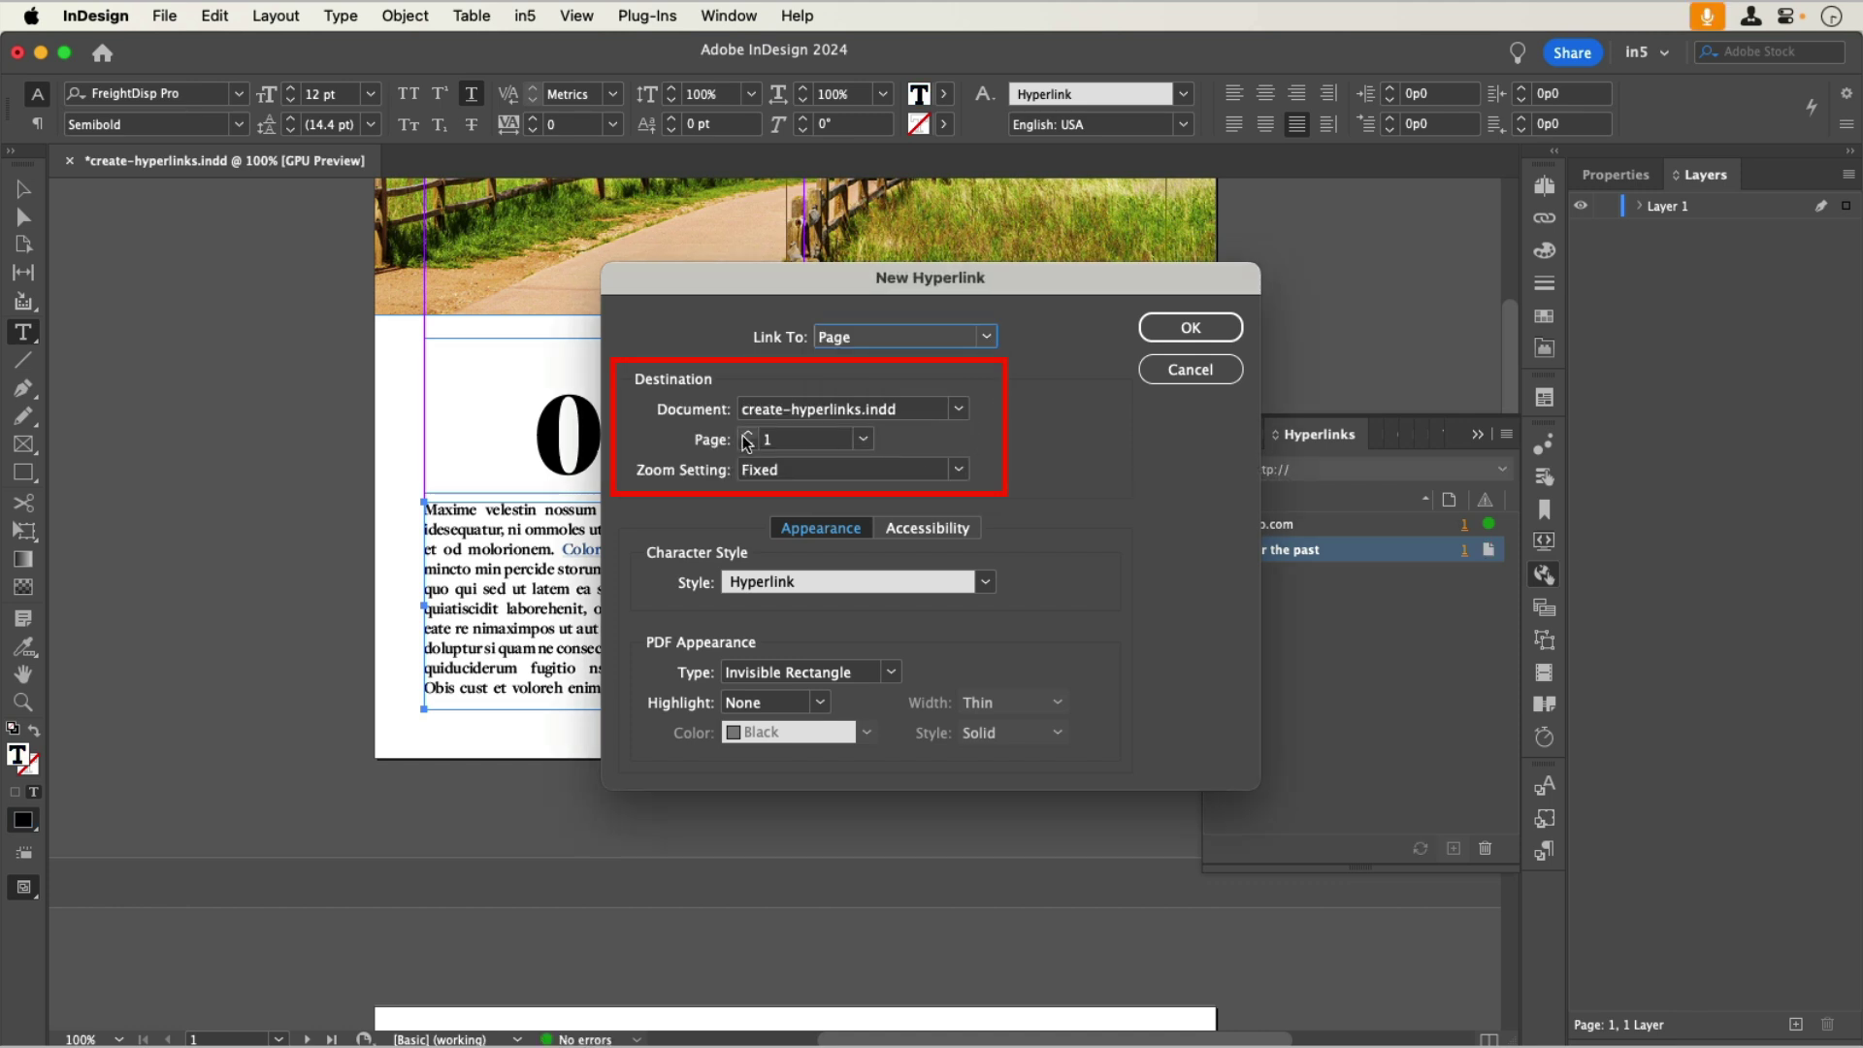
{"action": "left_click", "coordinate": [863, 439]}
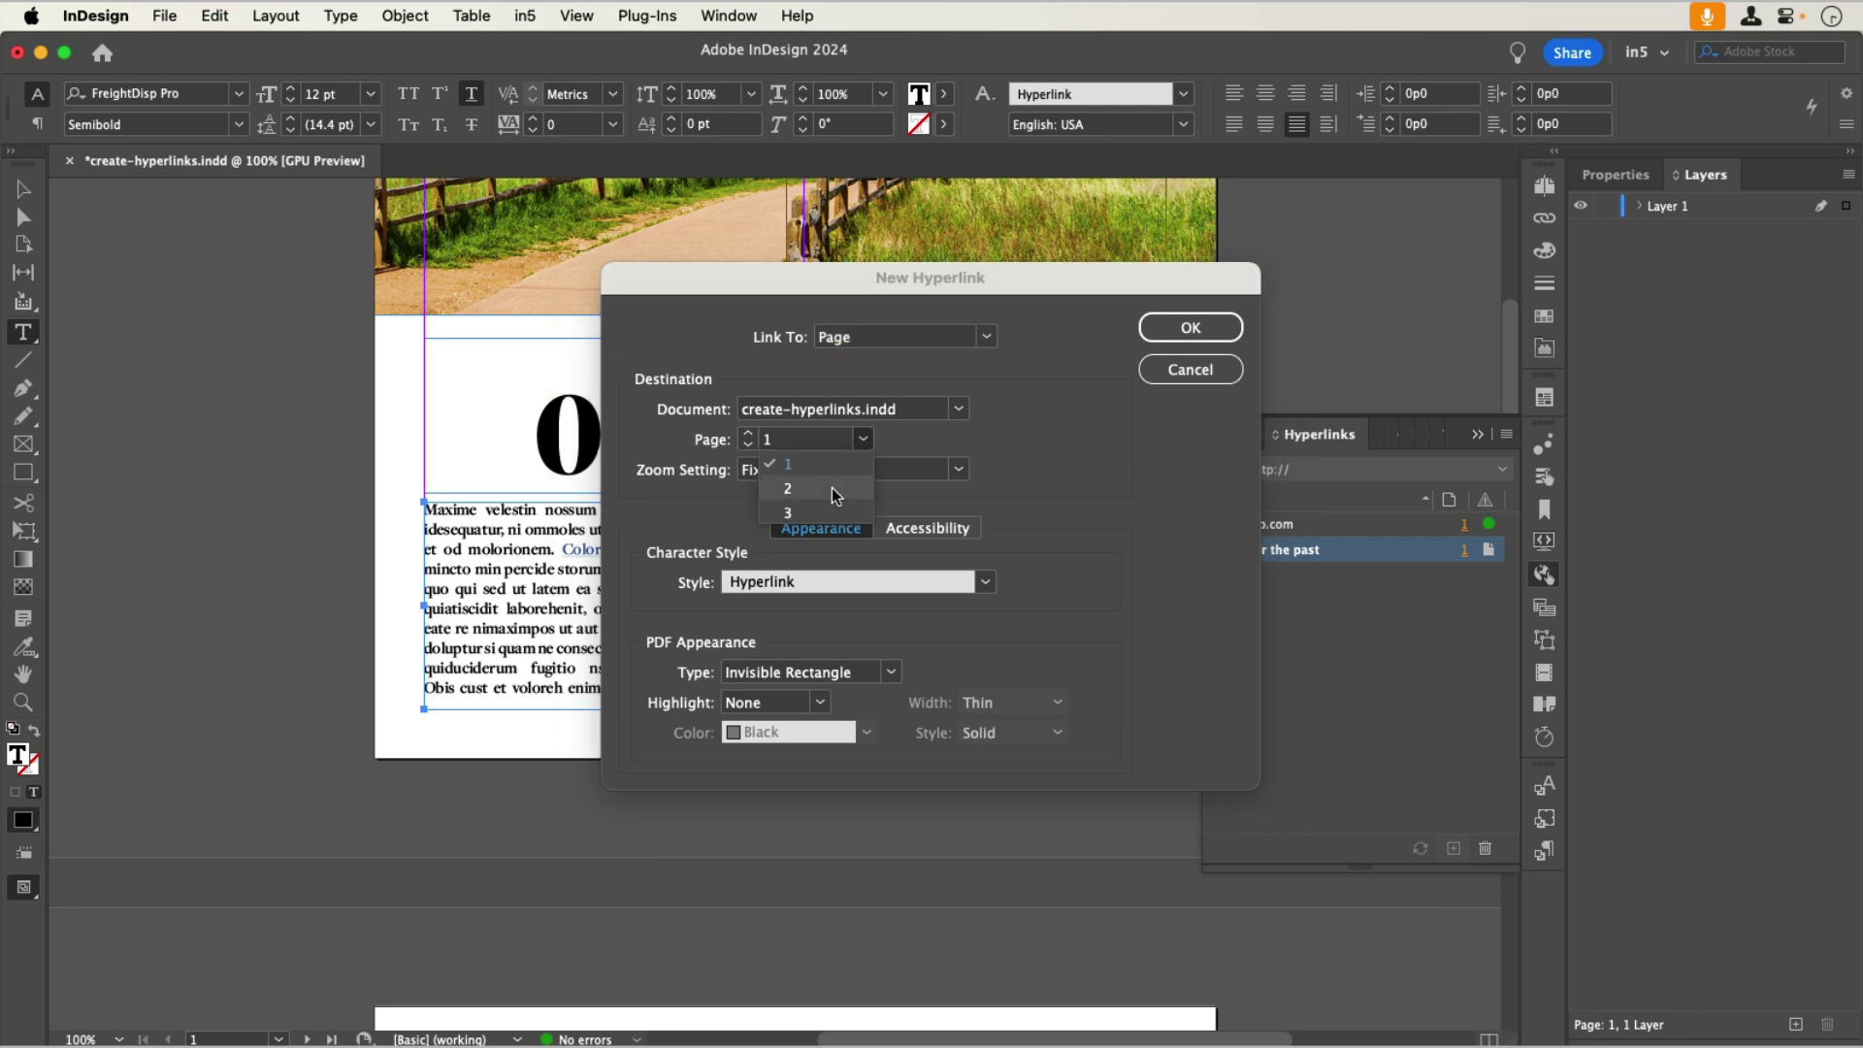
{"action": "left_click", "coordinate": [836, 490]}
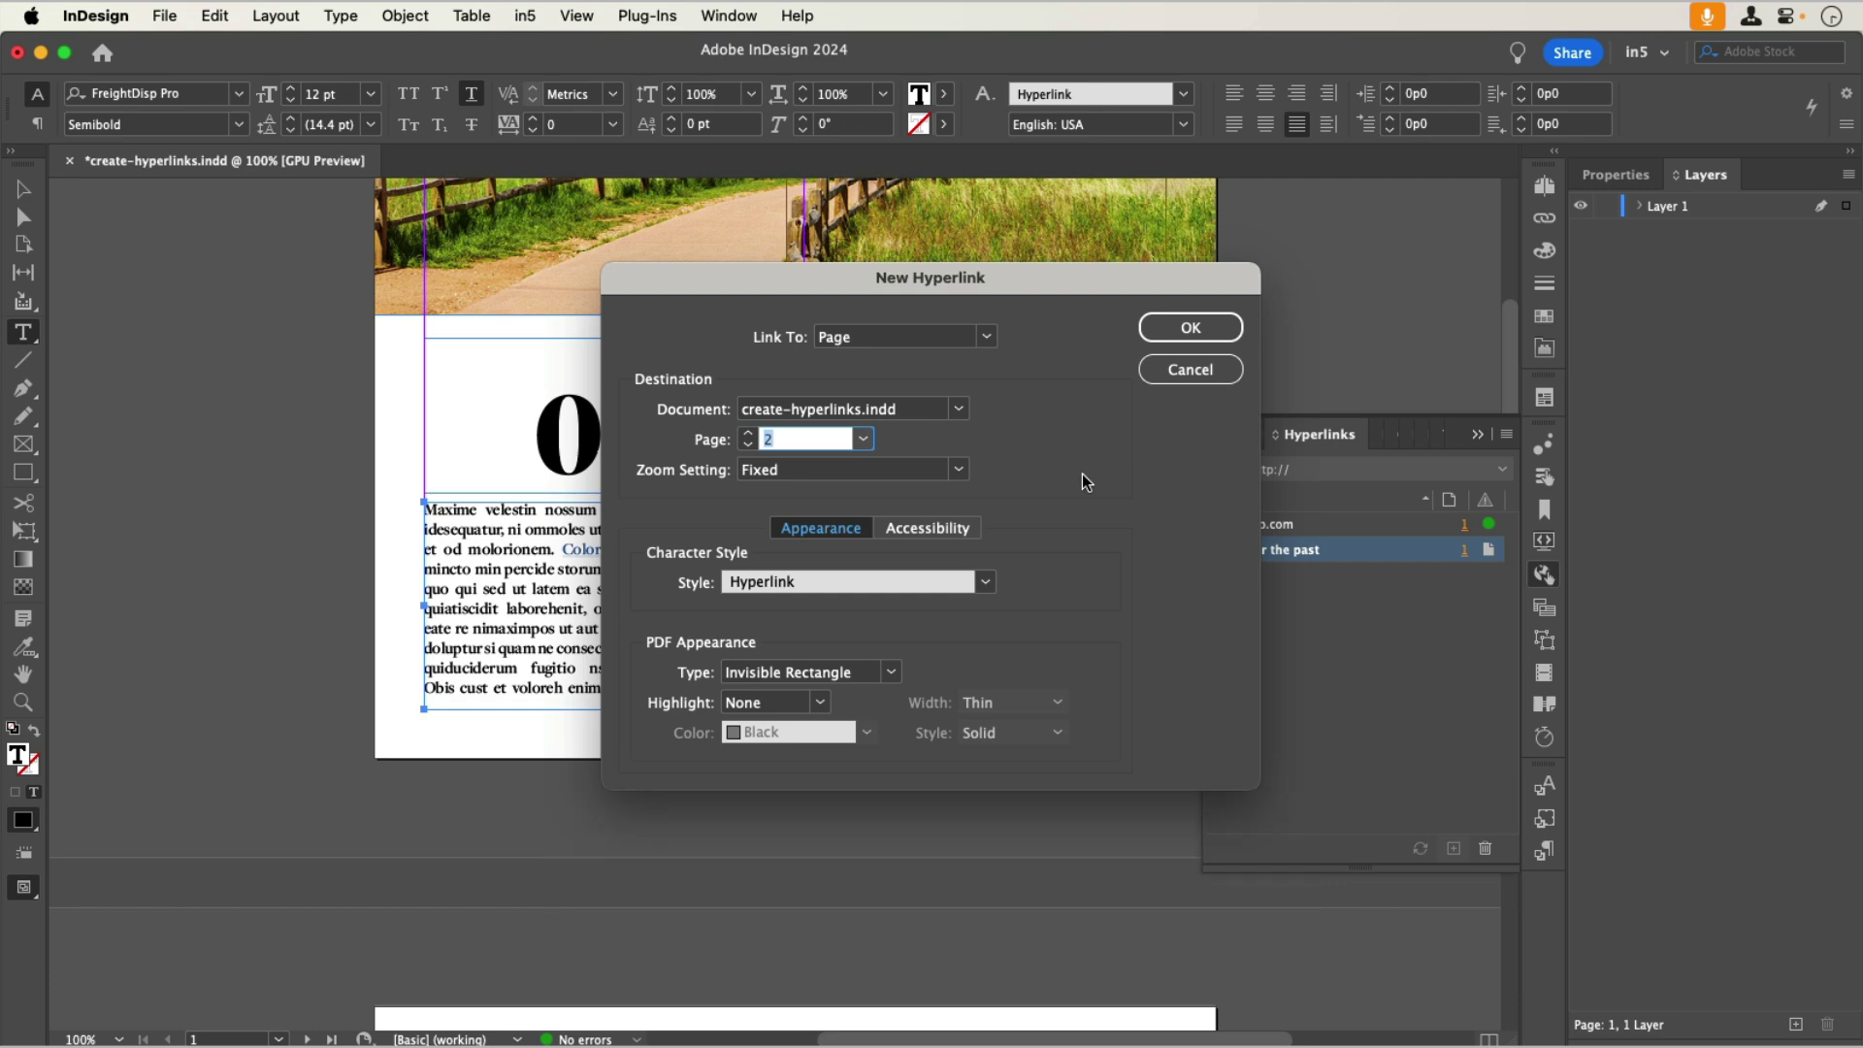
{"action": "left_click", "coordinate": [1187, 330]}
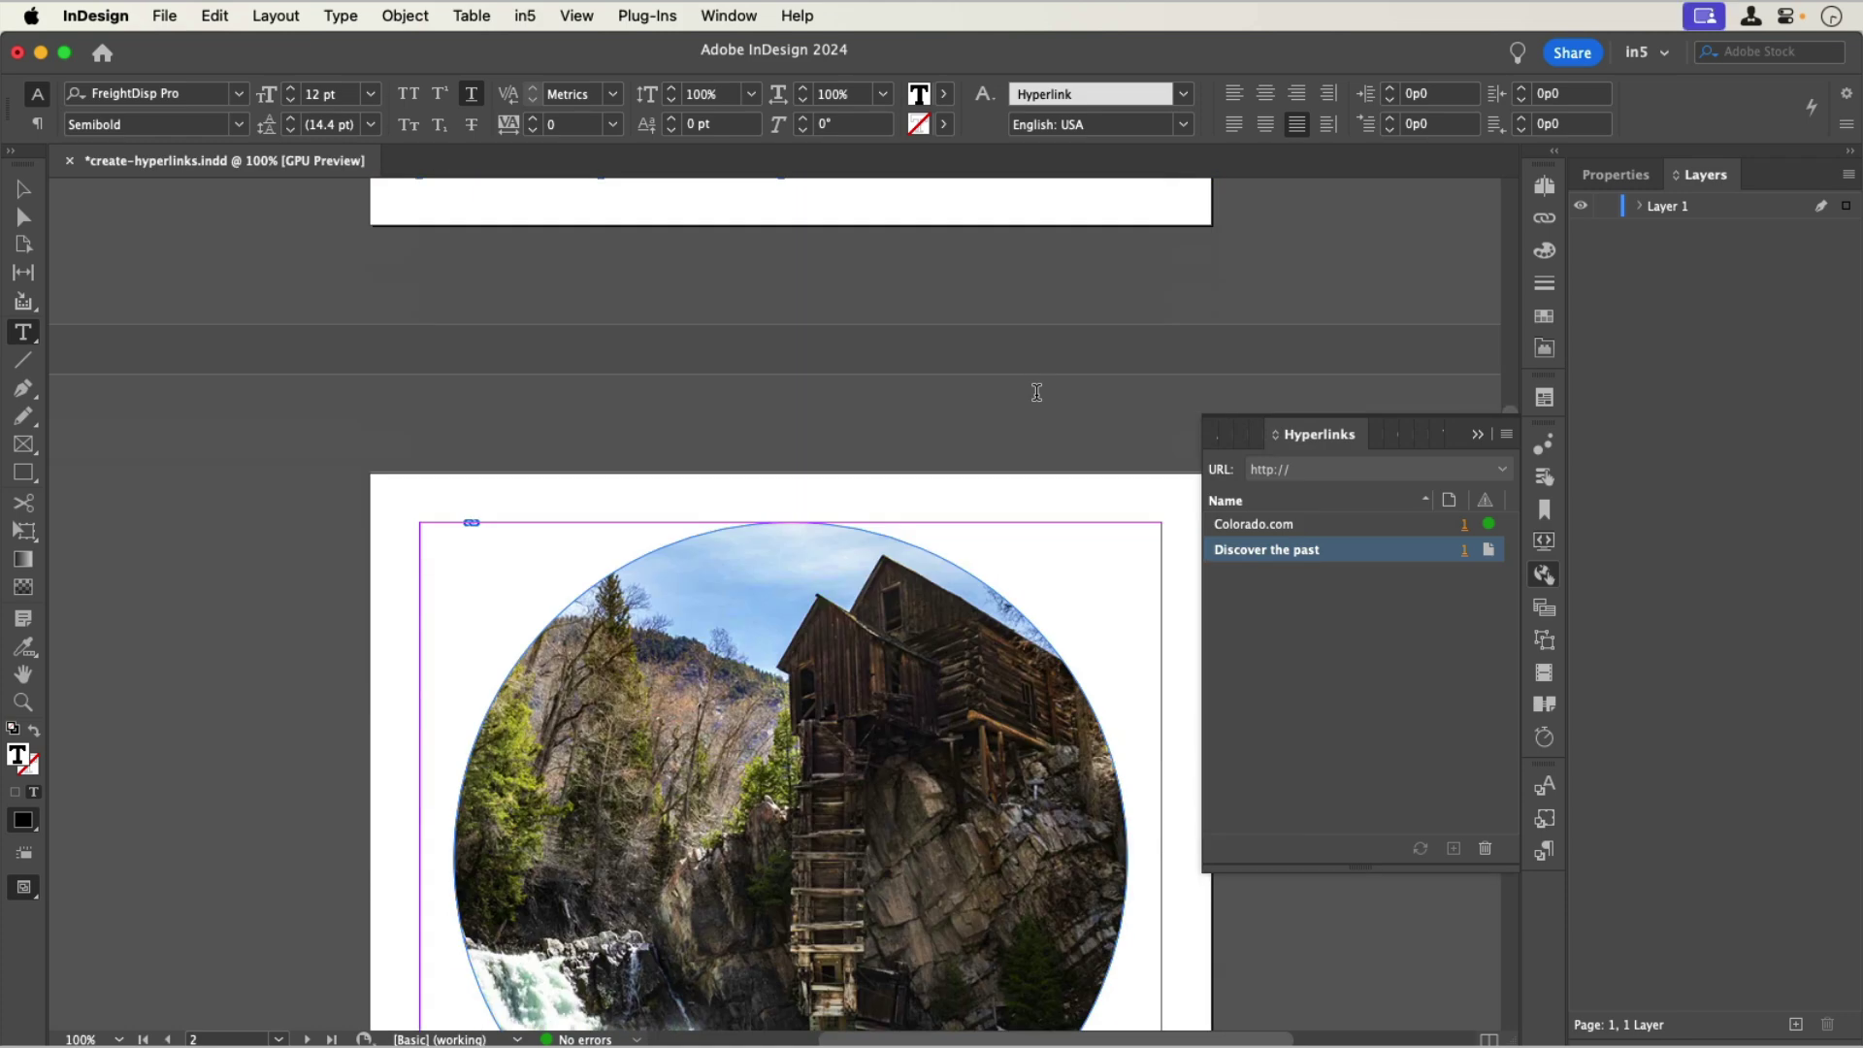
- Define a Text Anchor destination named Mount Sopris 2 on the Mount Sopris words on page 3
{"action": "scroll", "coordinate": [1036, 396], "scroll_direction": "down", "scroll_amount": 10}
{"action": "scroll", "coordinate": [1046, 405], "scroll_direction": "down", "scroll_amount": 10}
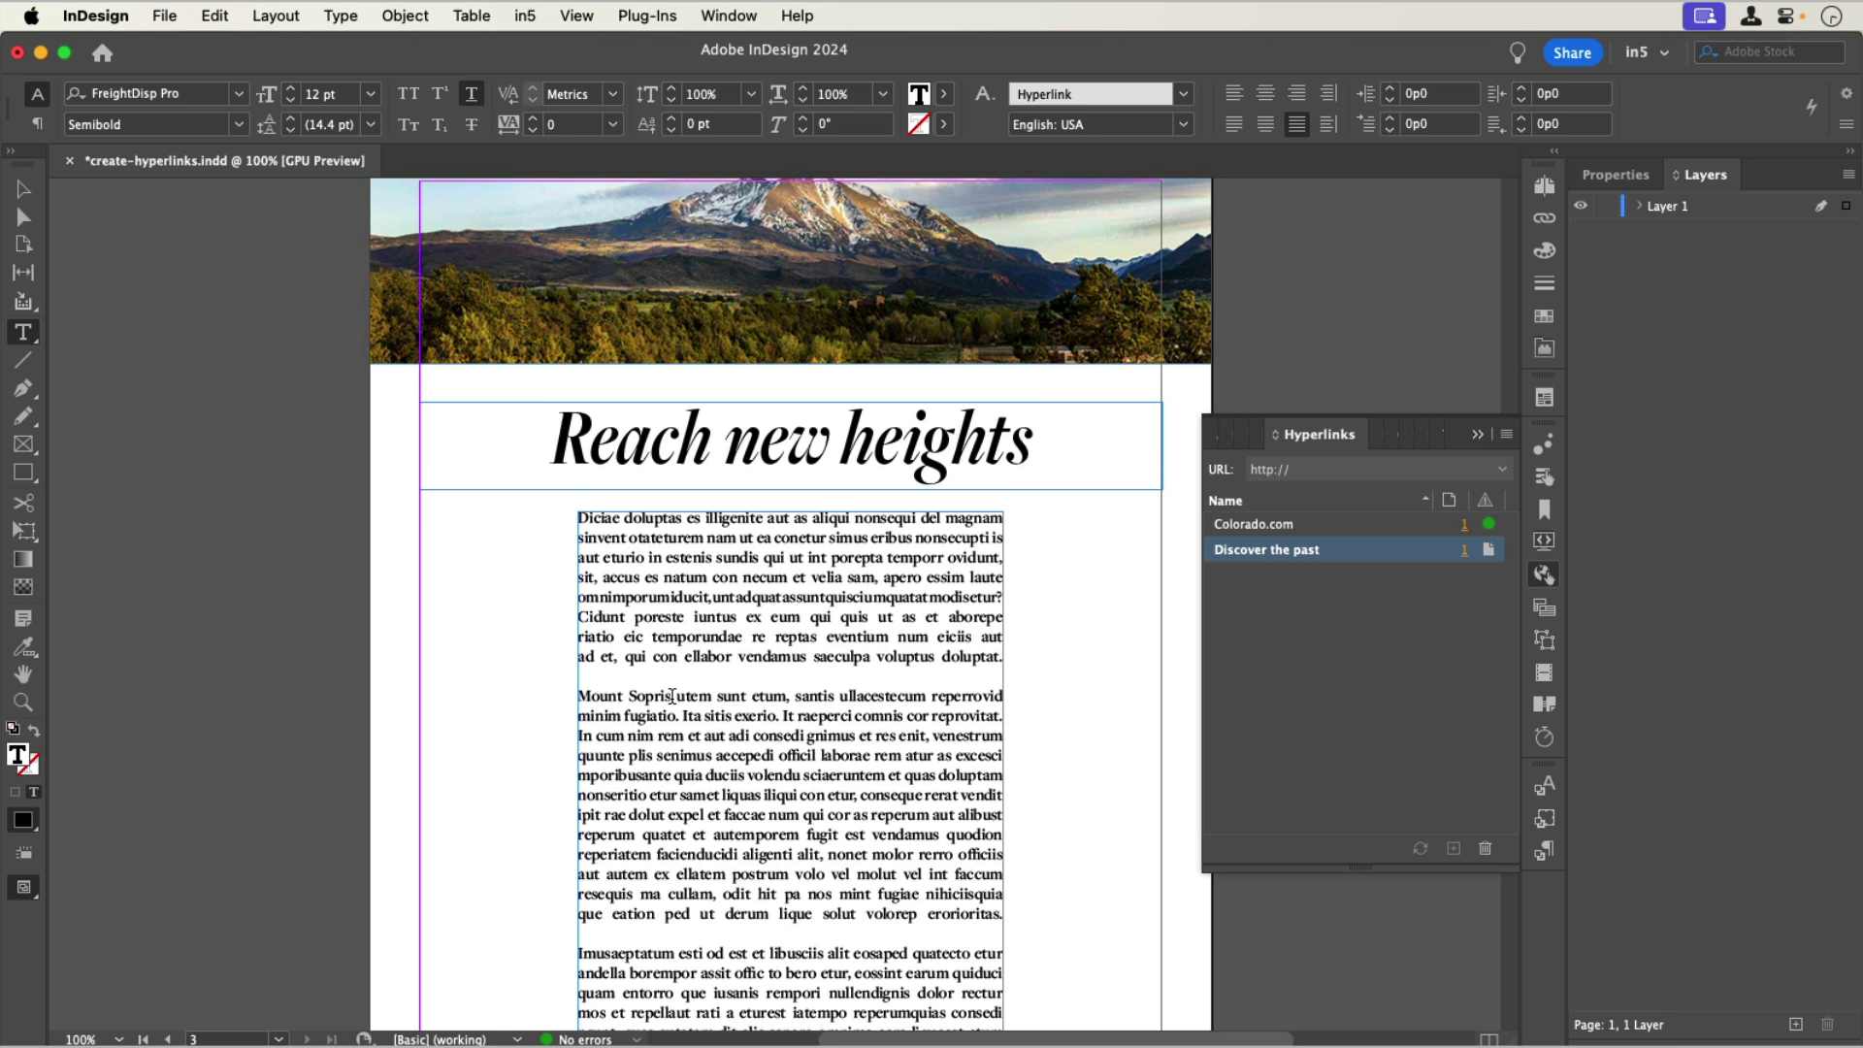
{"action": "left_click_drag", "start_coordinate": [672, 696], "coordinate": [571, 696]}
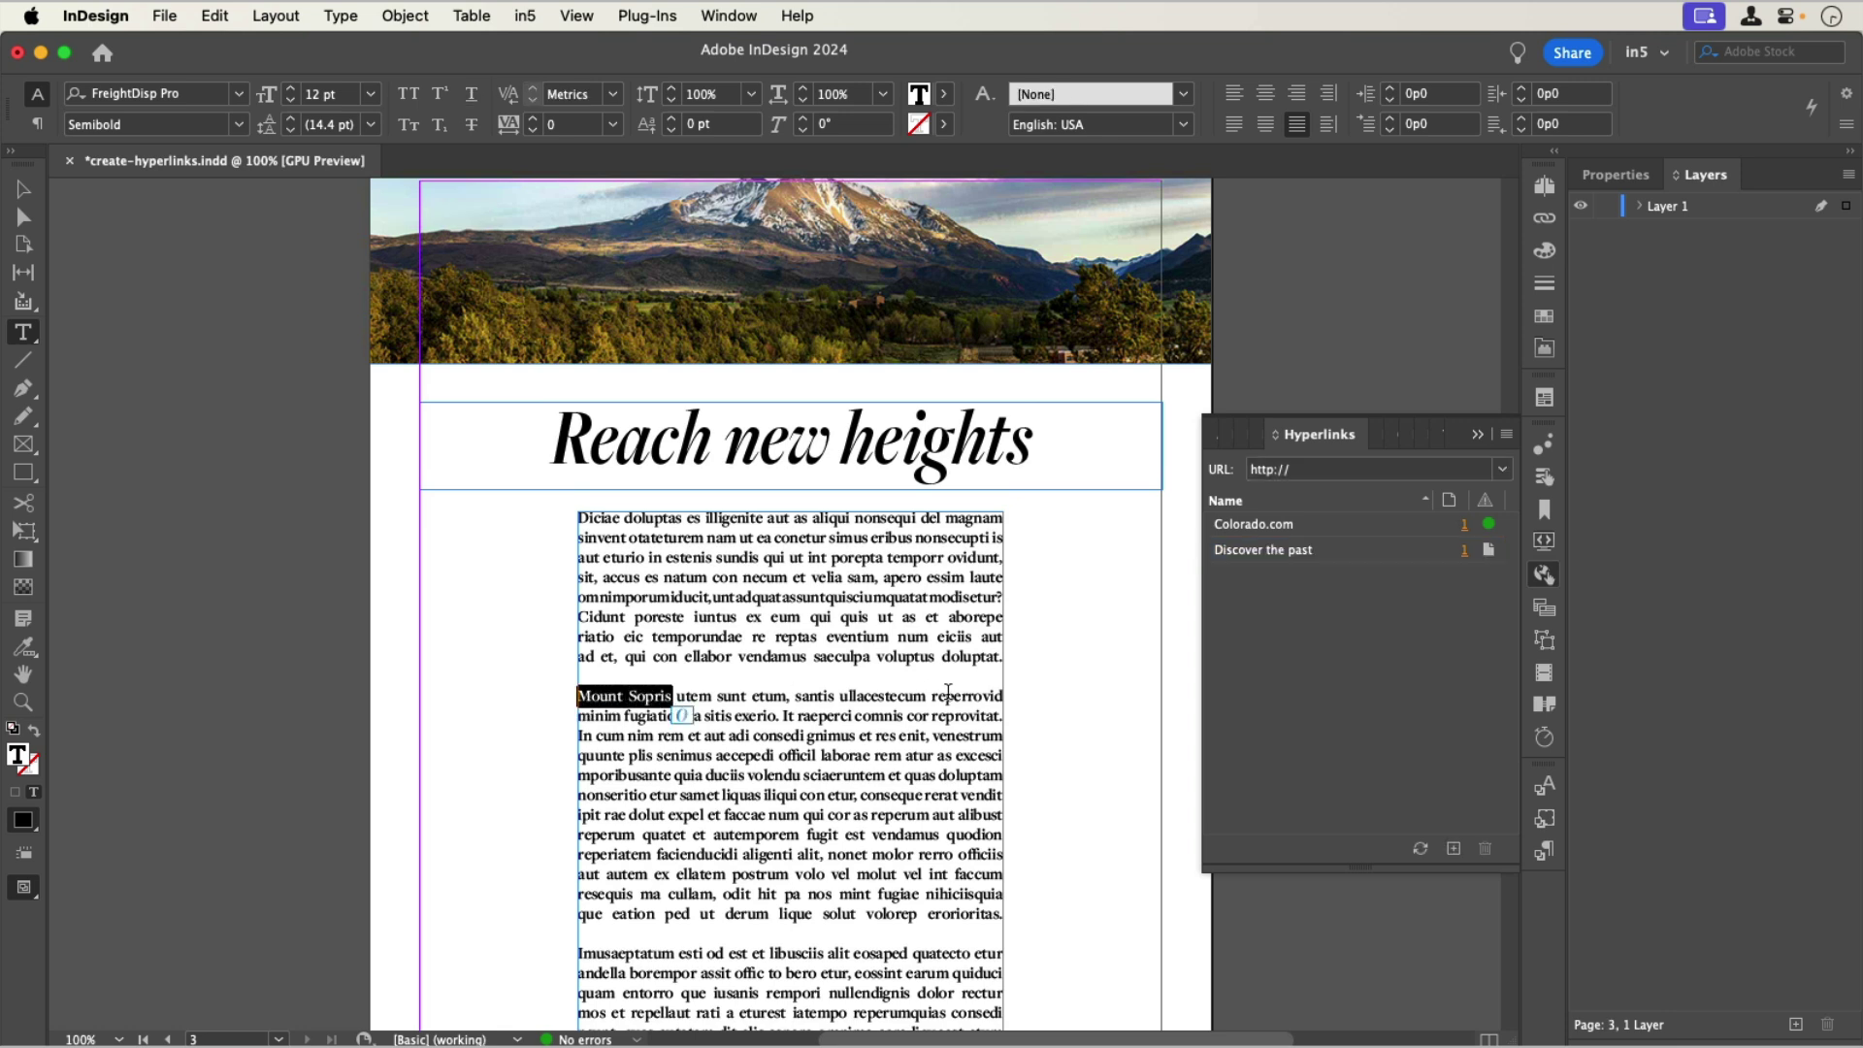
{"action": "left_click", "coordinate": [1507, 437]}
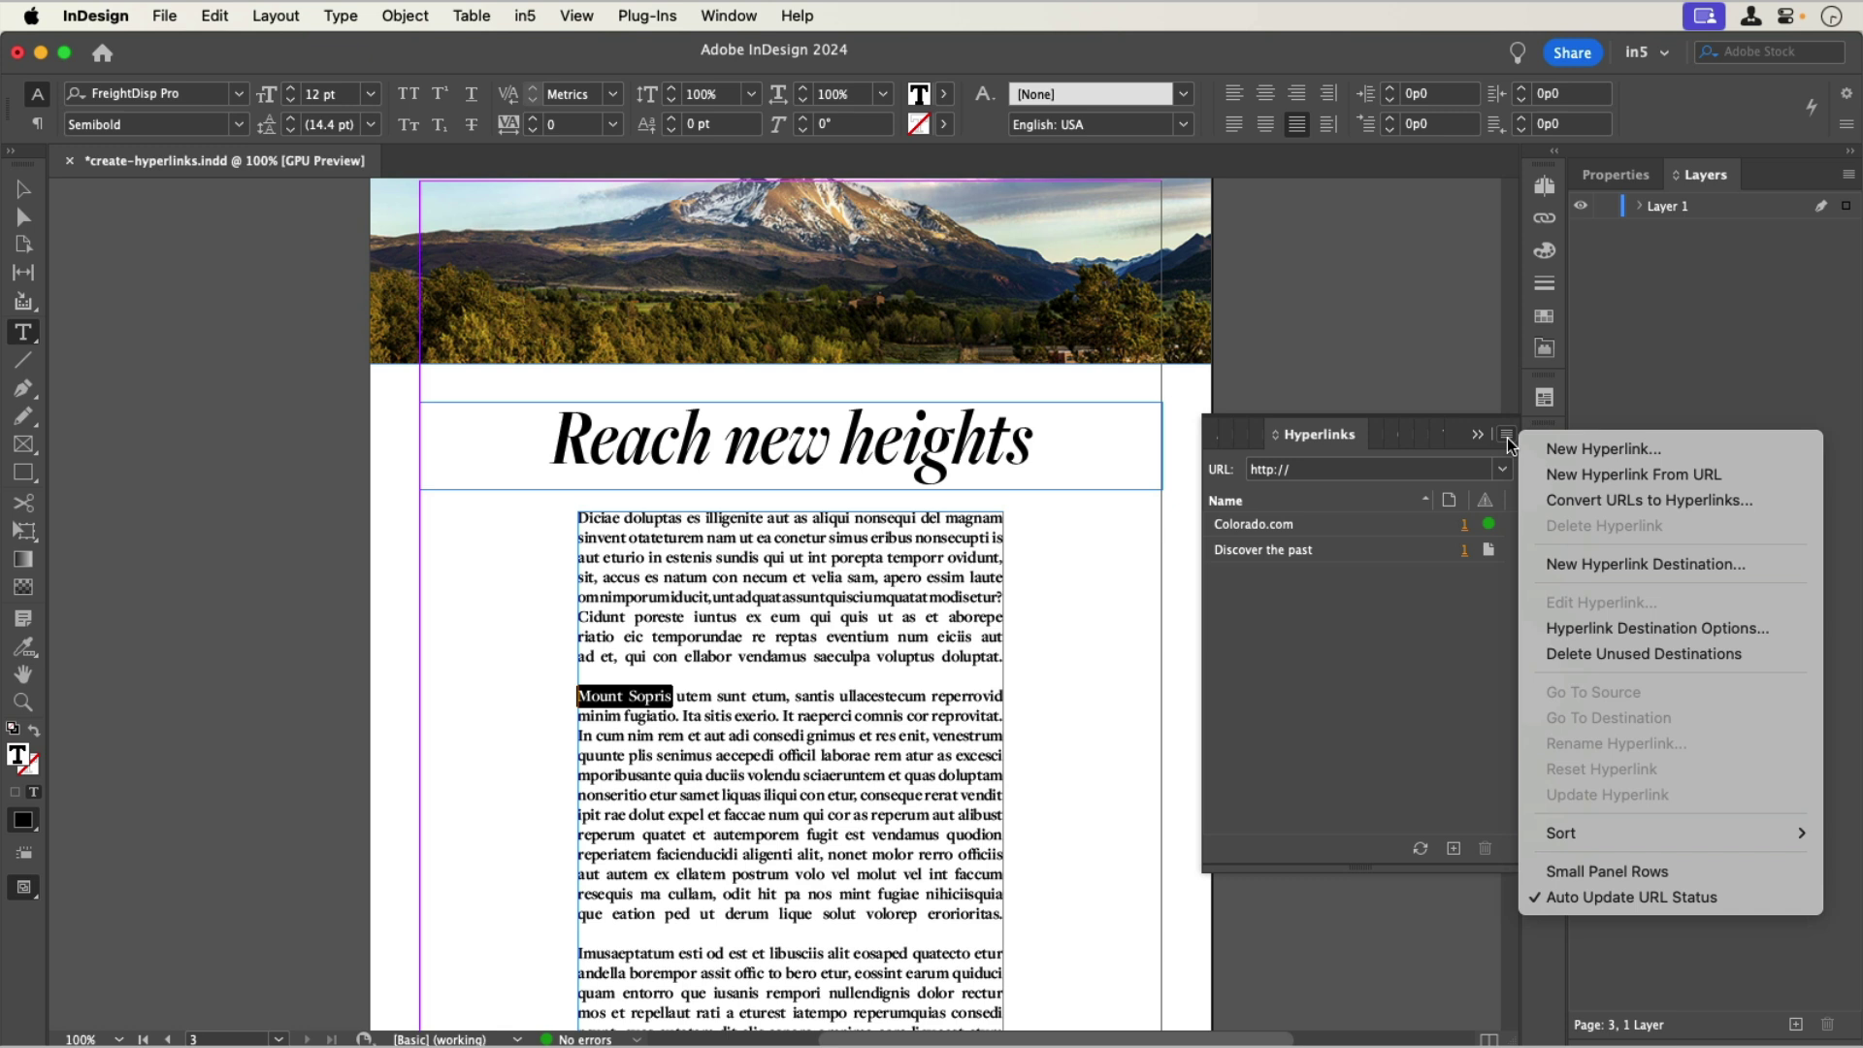
{"action": "left_click", "coordinate": [1599, 566]}
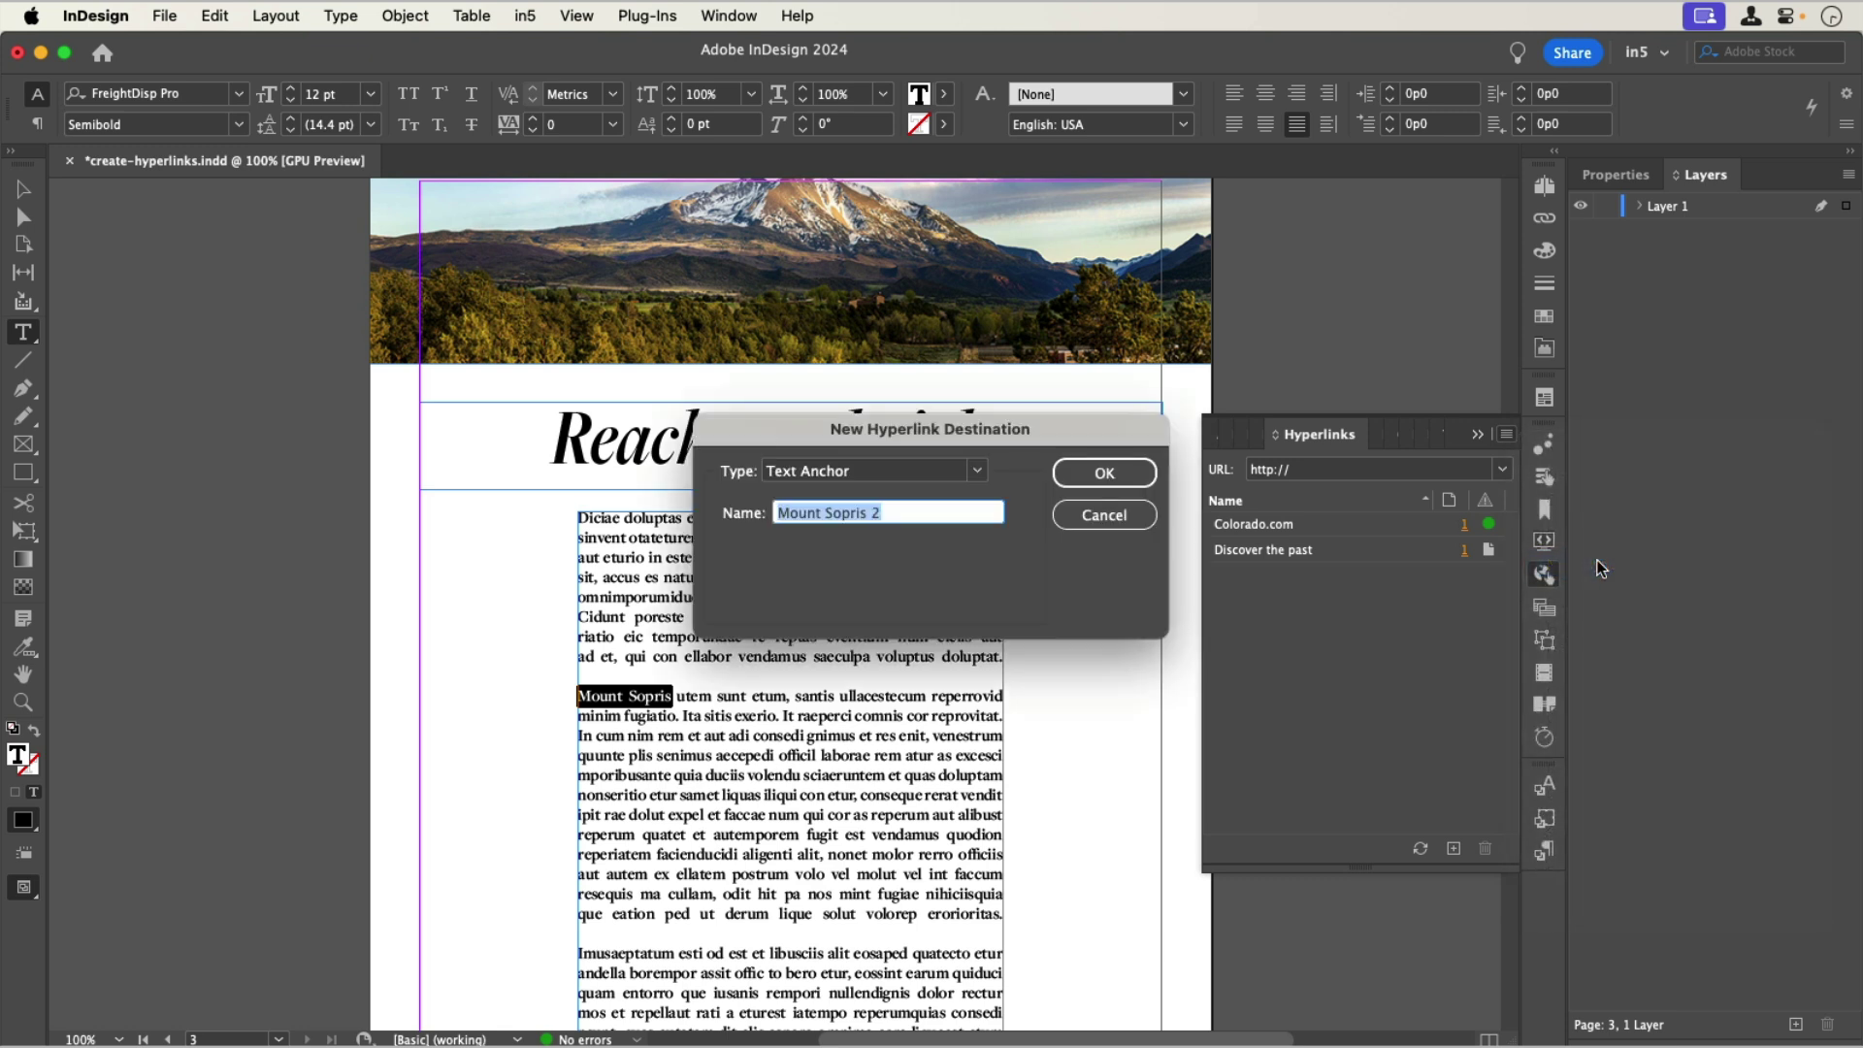
{"action": "left_click", "coordinate": [920, 482]}
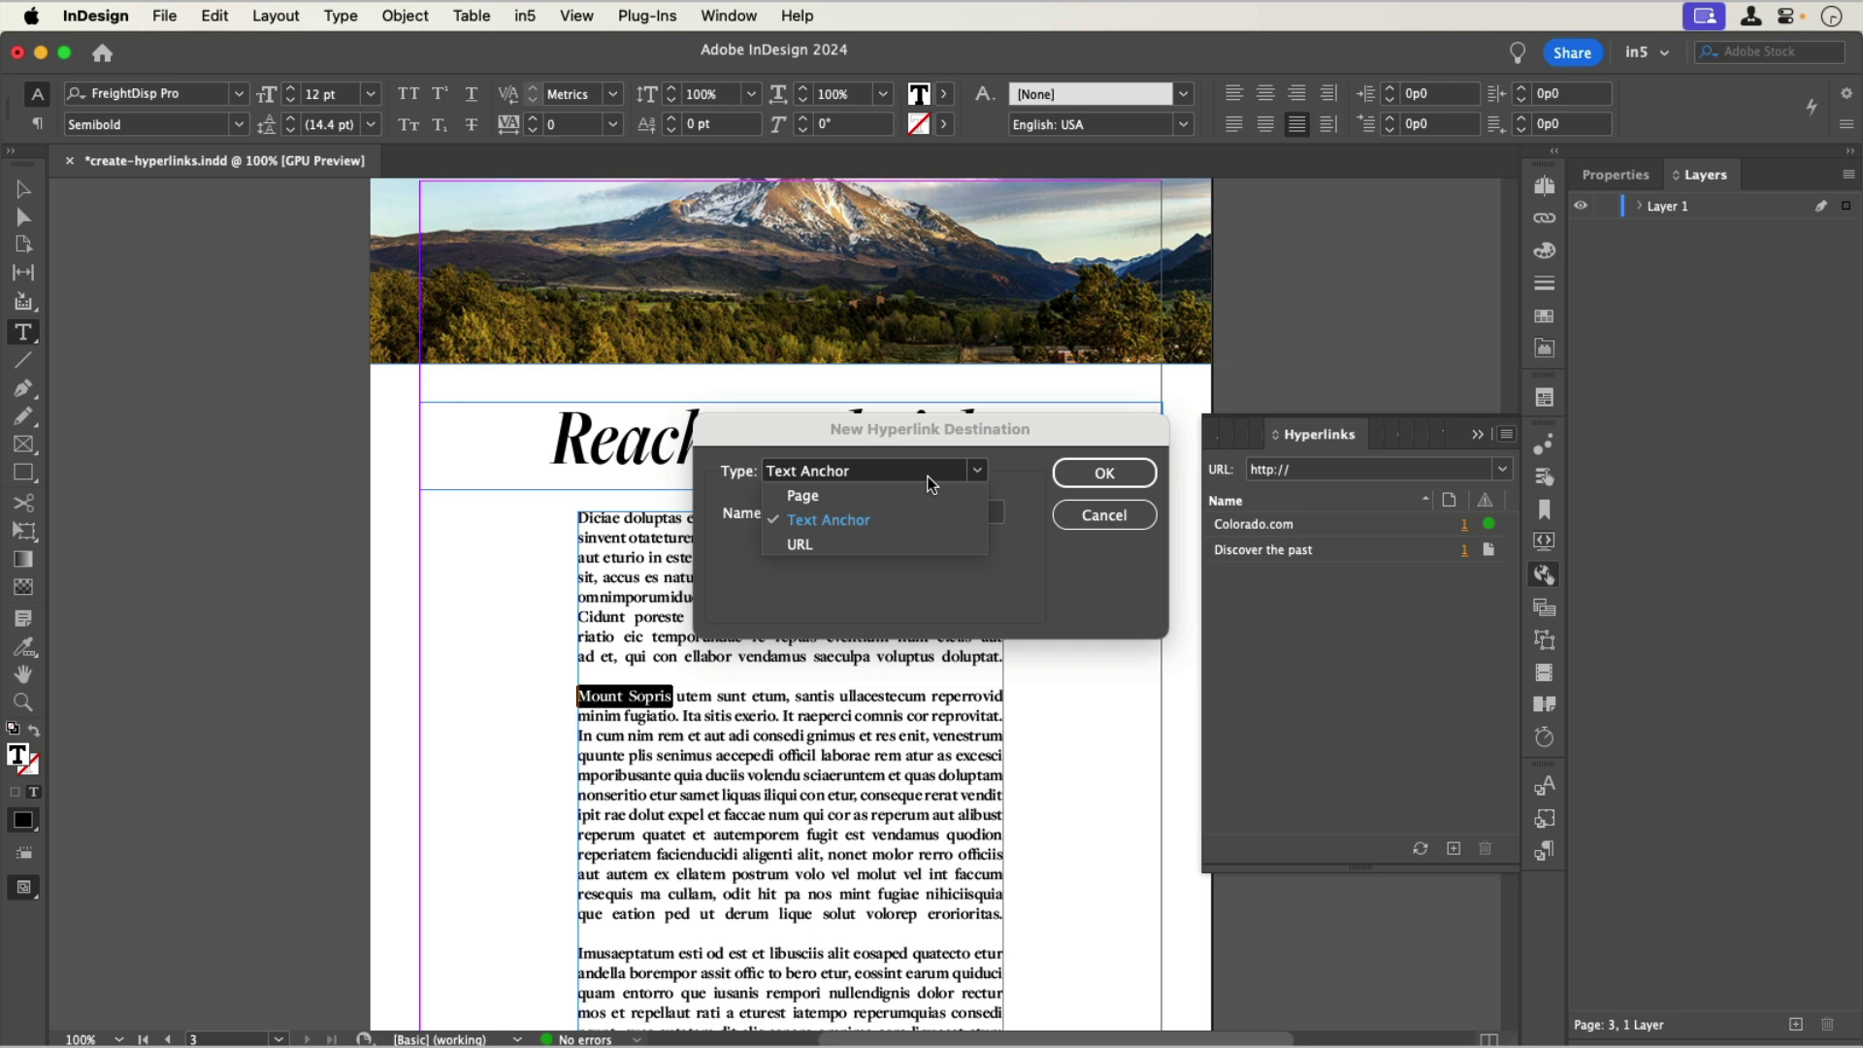
{"action": "left_click", "coordinate": [950, 524]}
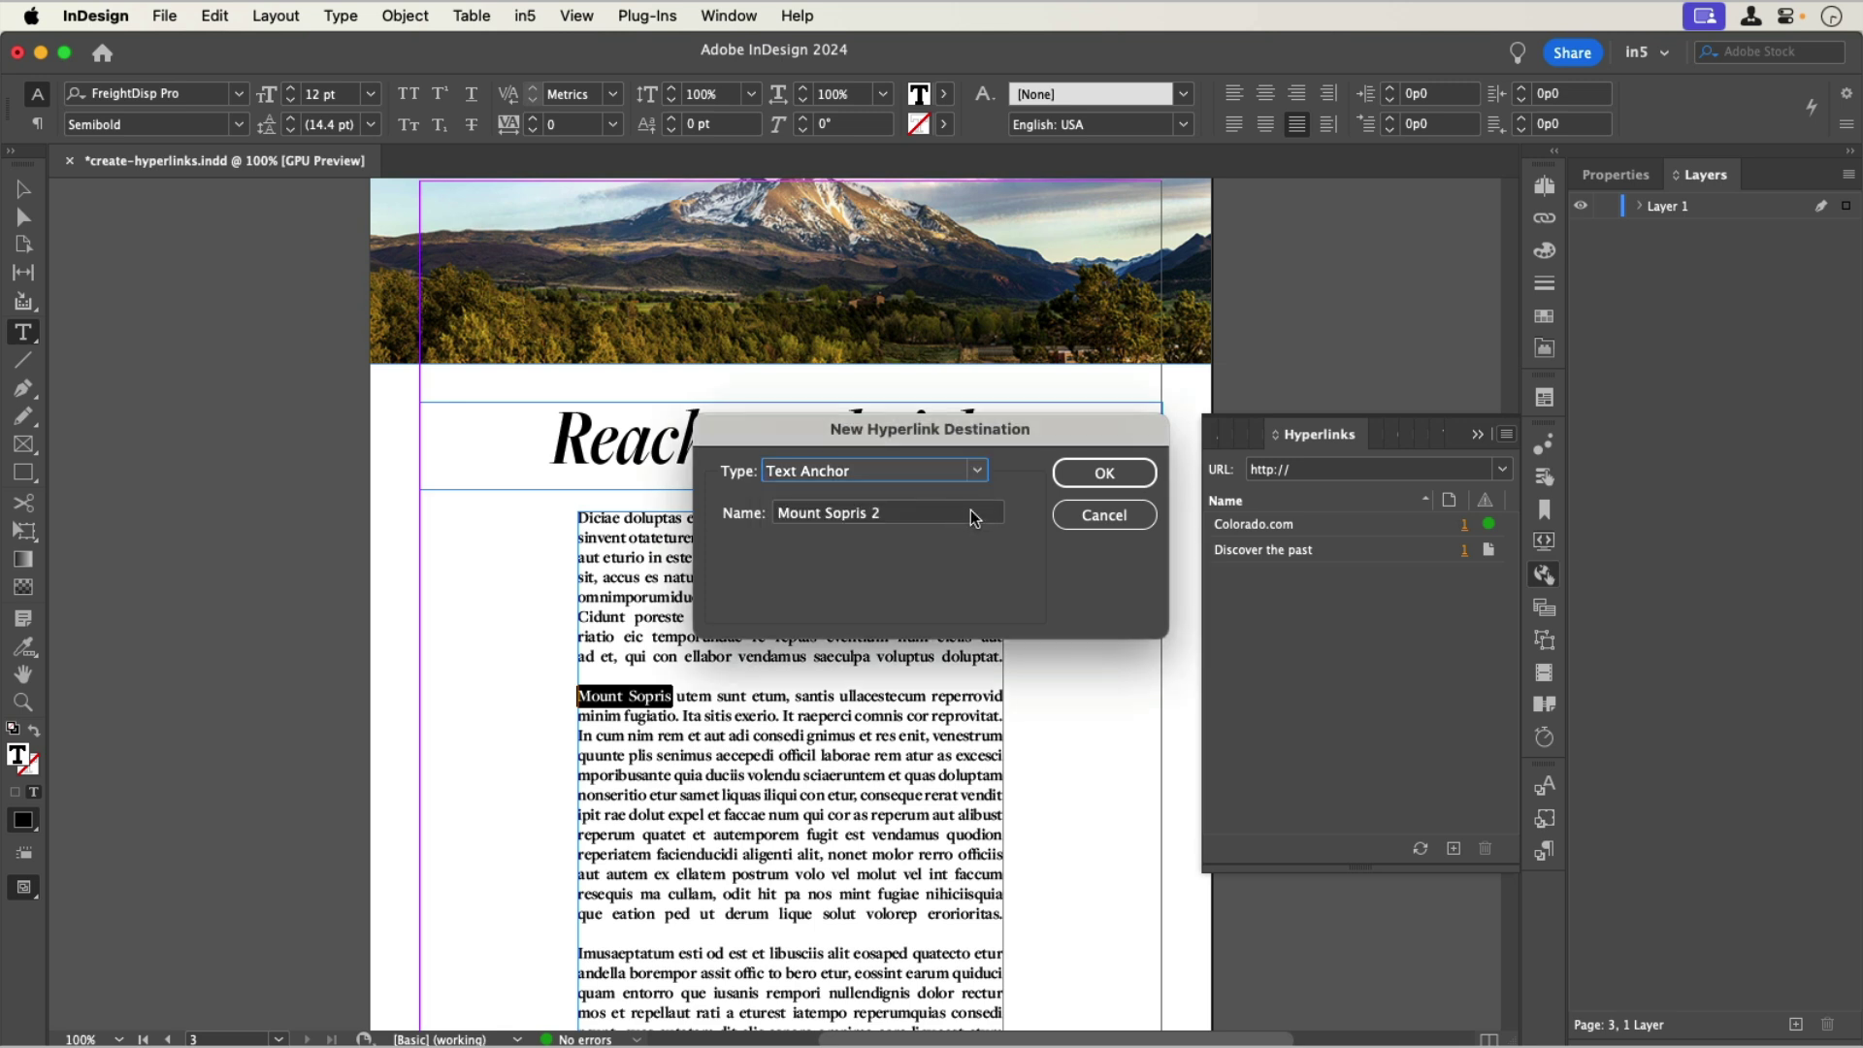
{"action": "left_click", "coordinate": [1102, 476]}
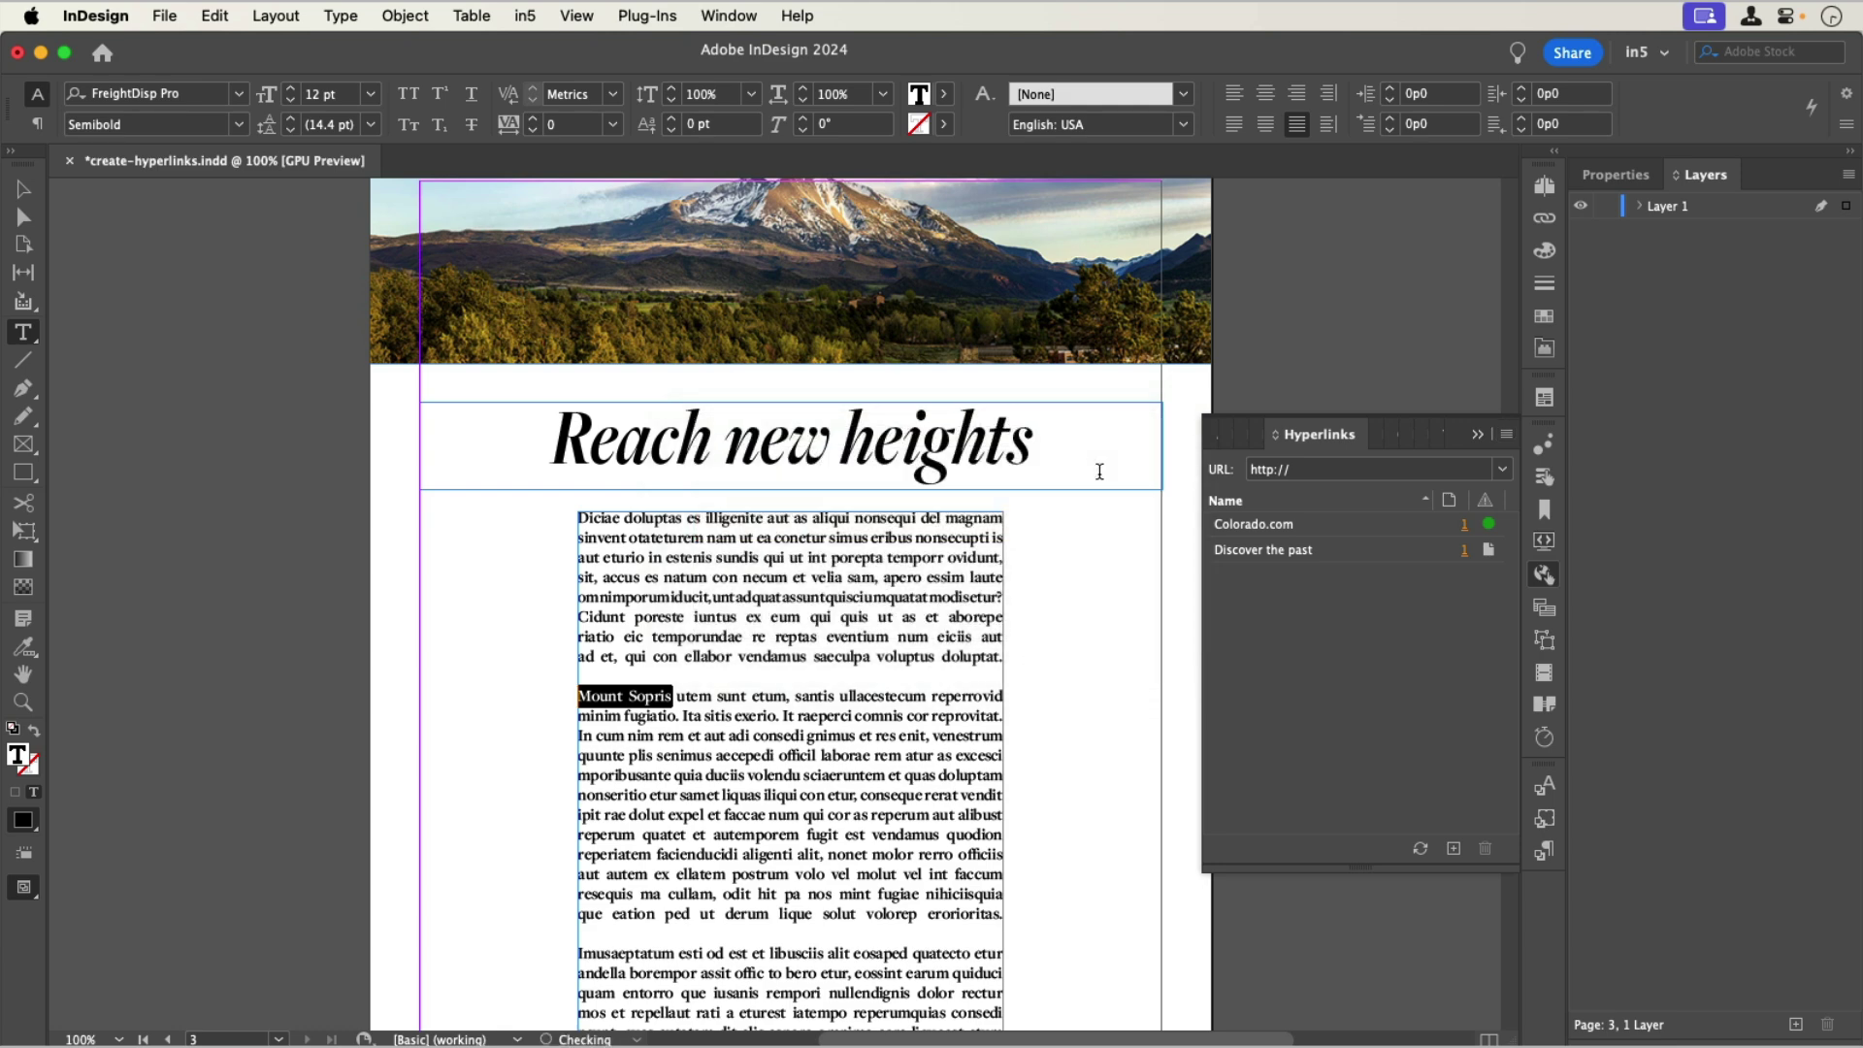
- Hyperlink the Mount Sopris words on page 2 to the Mount Sopris 2 text anchor
{"action": "scroll", "coordinate": [1099, 471], "scroll_direction": "up", "scroll_amount": 15}
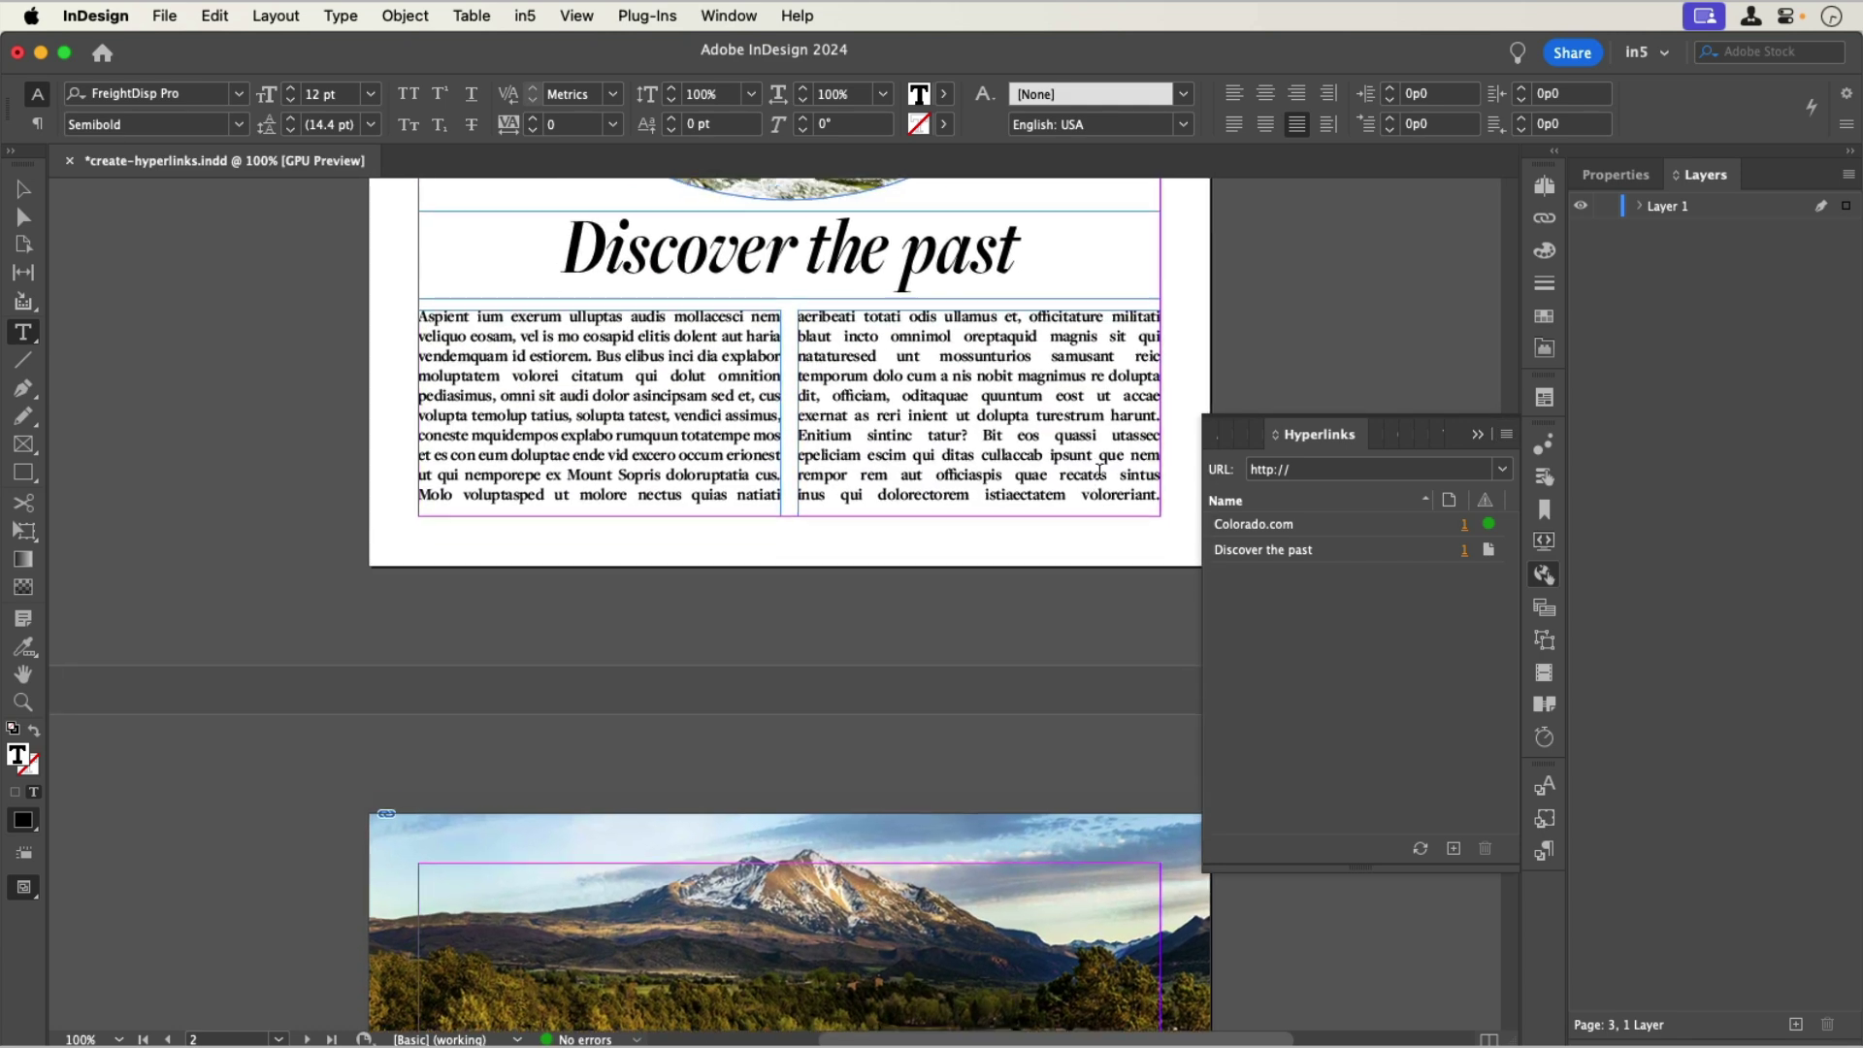
{"action": "scroll", "coordinate": [1099, 472], "scroll_direction": "up", "scroll_amount": 3}
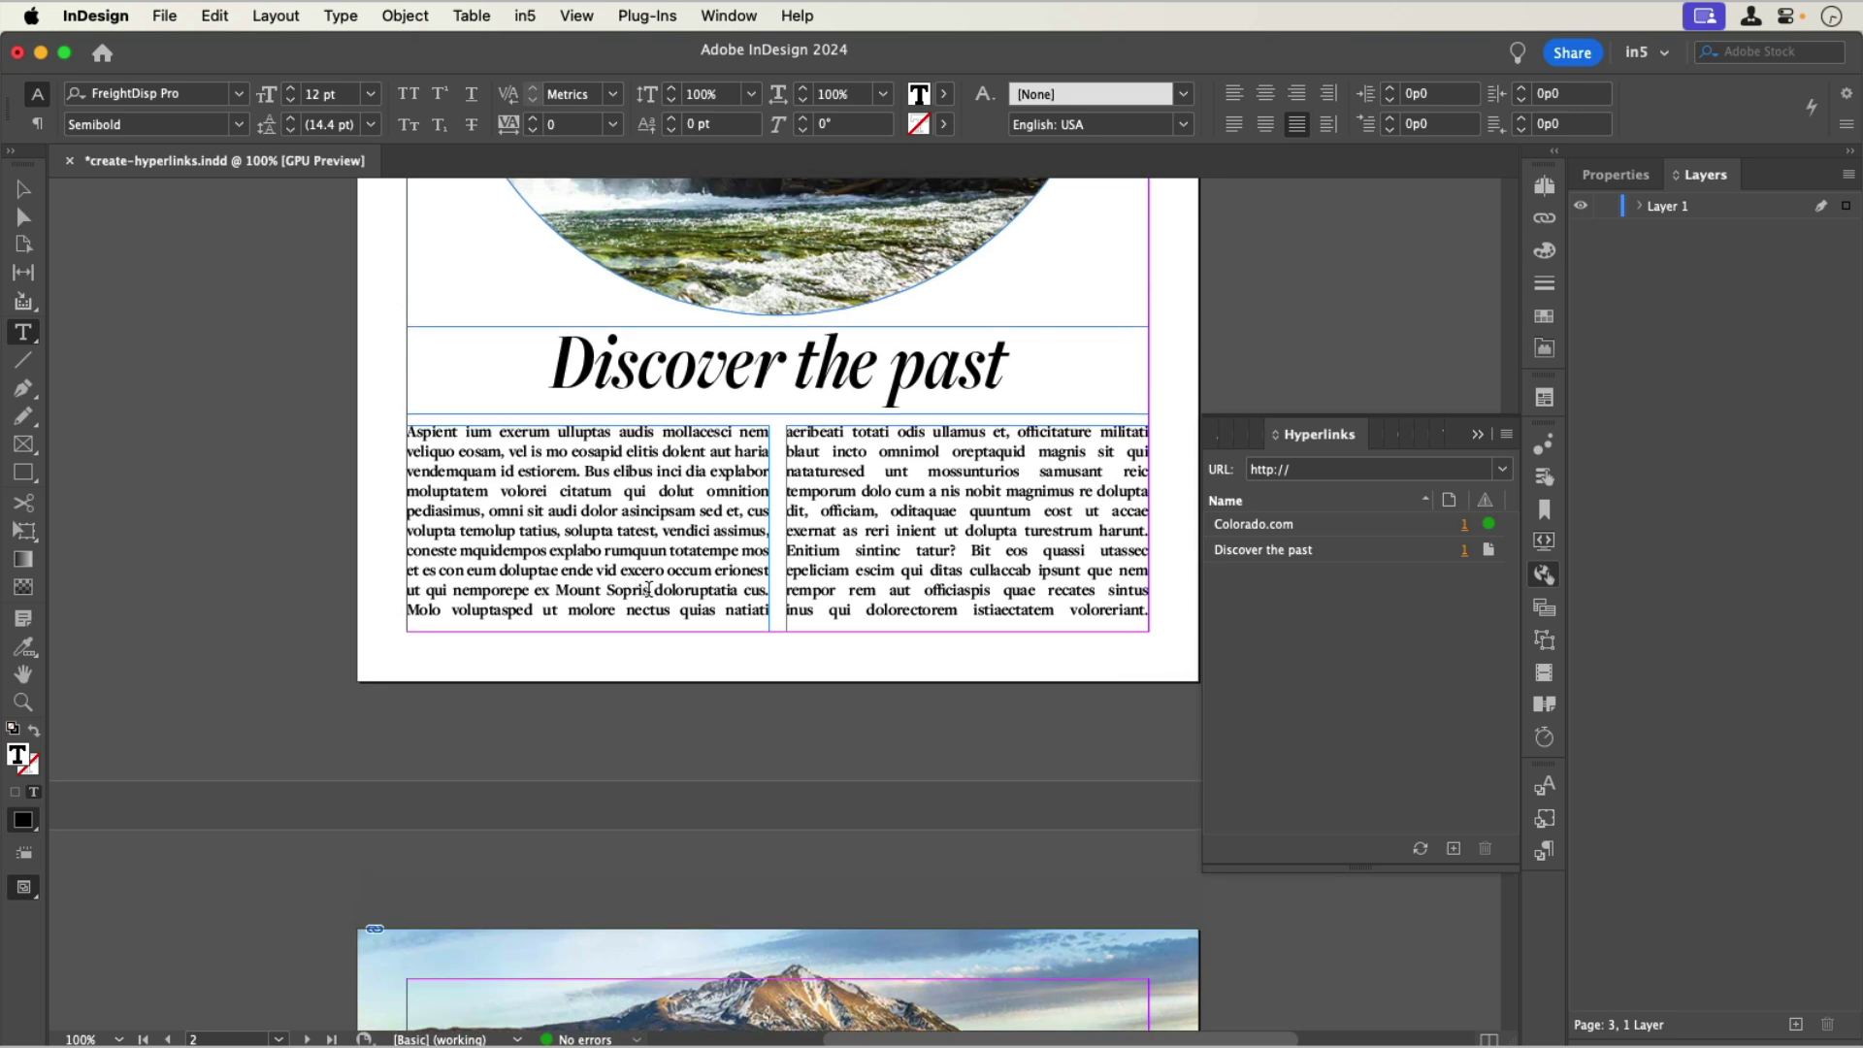
{"action": "left_click_drag", "start_coordinate": [650, 589], "coordinate": [555, 590]}
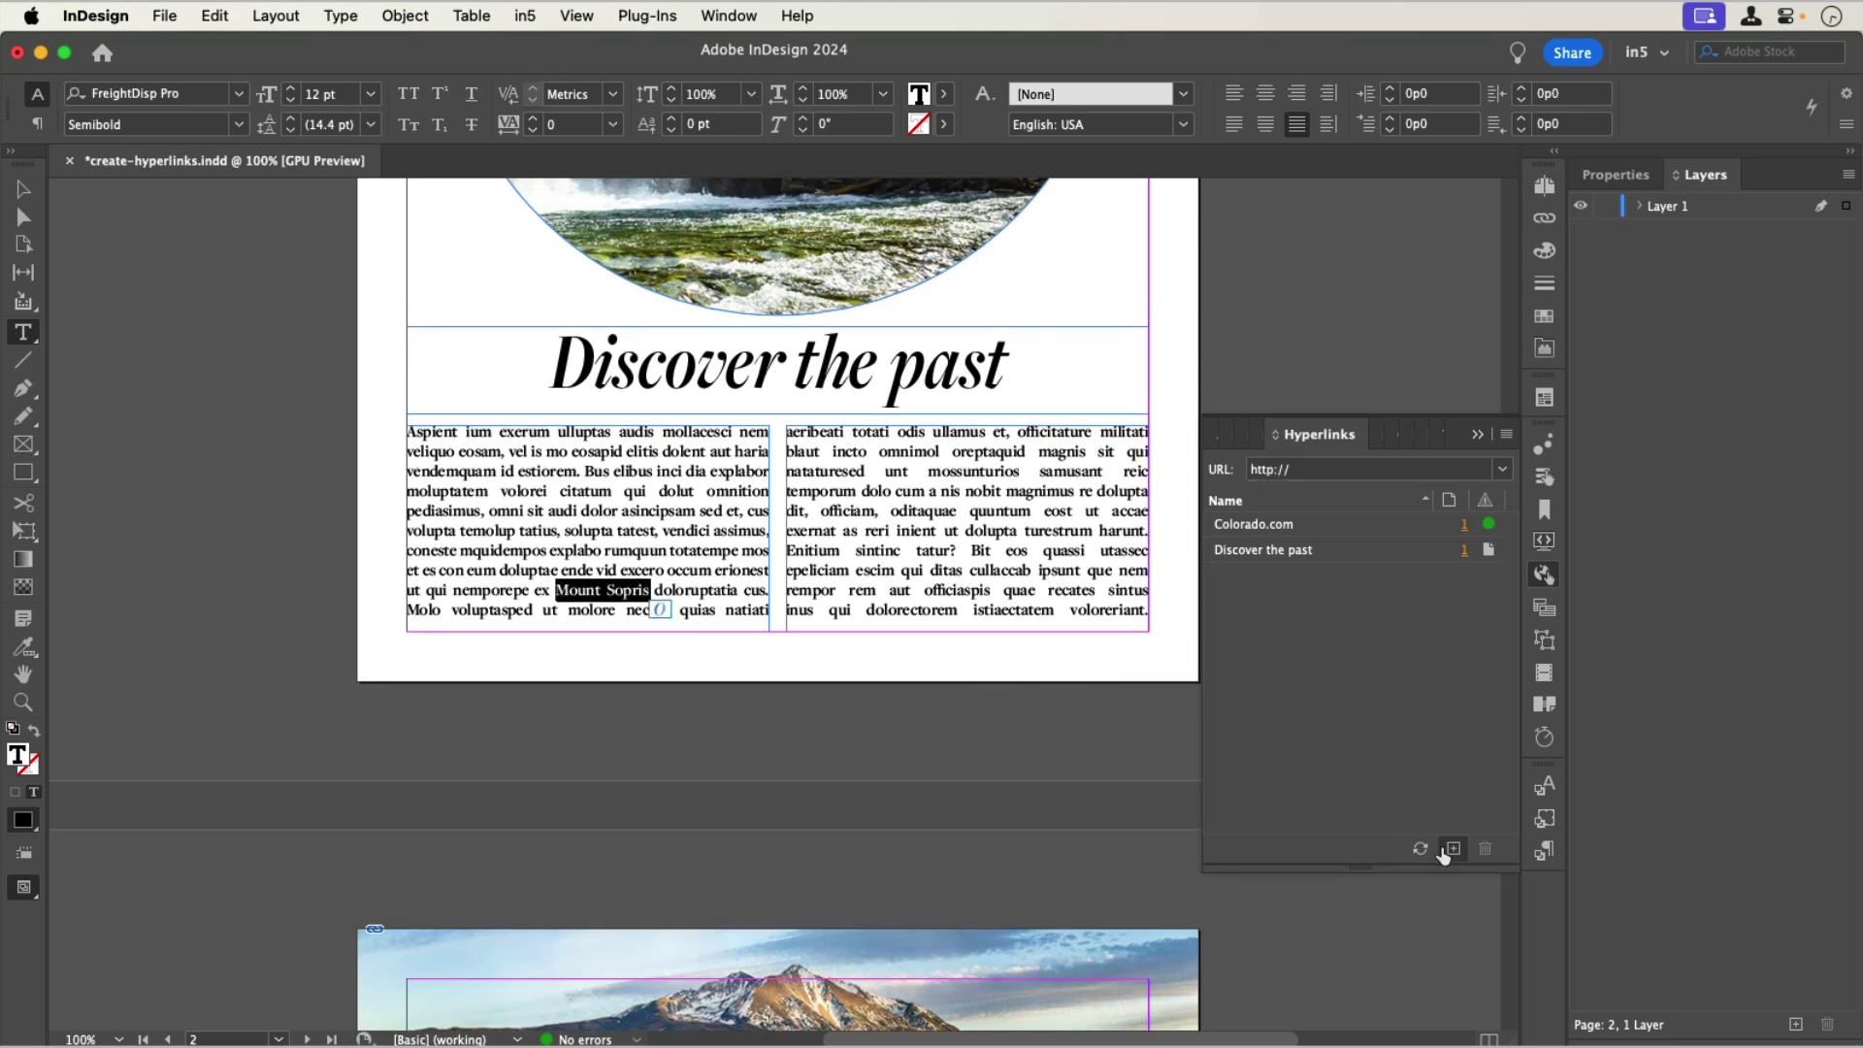
{"action": "left_click", "coordinate": [1507, 434]}
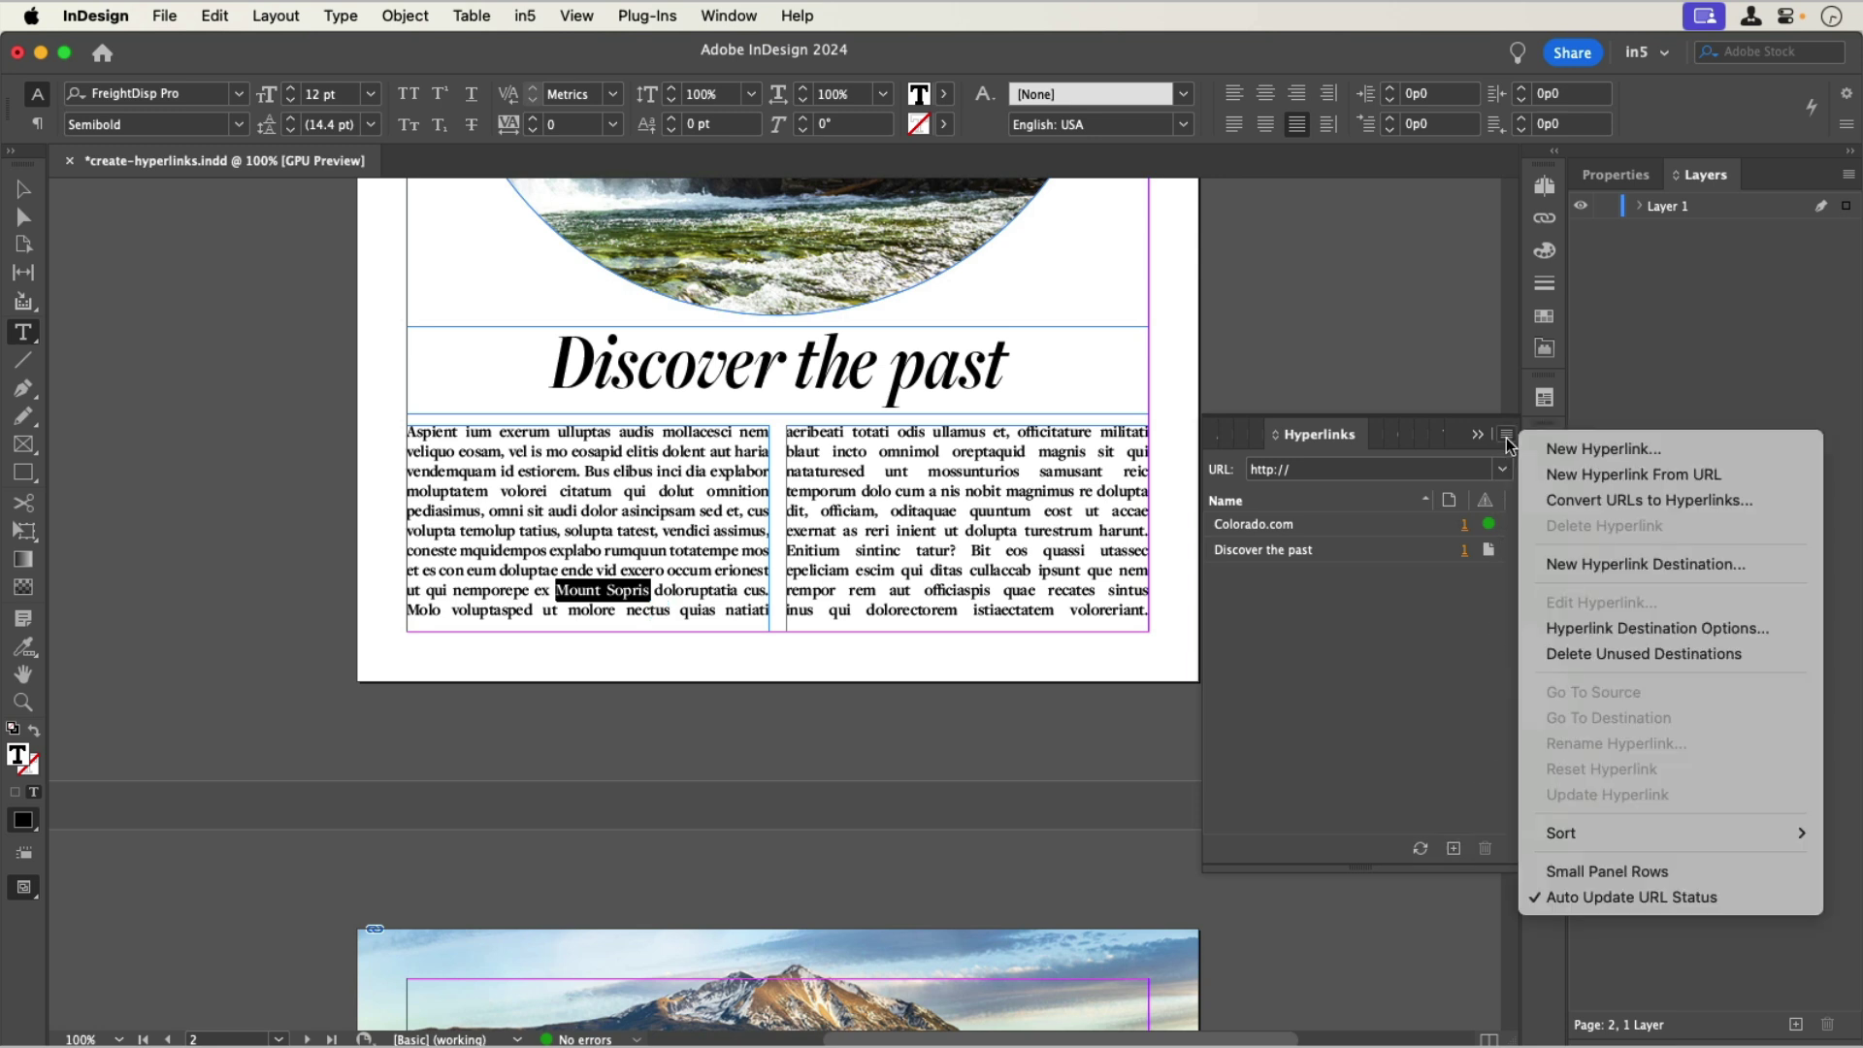
{"action": "left_click", "coordinate": [1539, 453]}
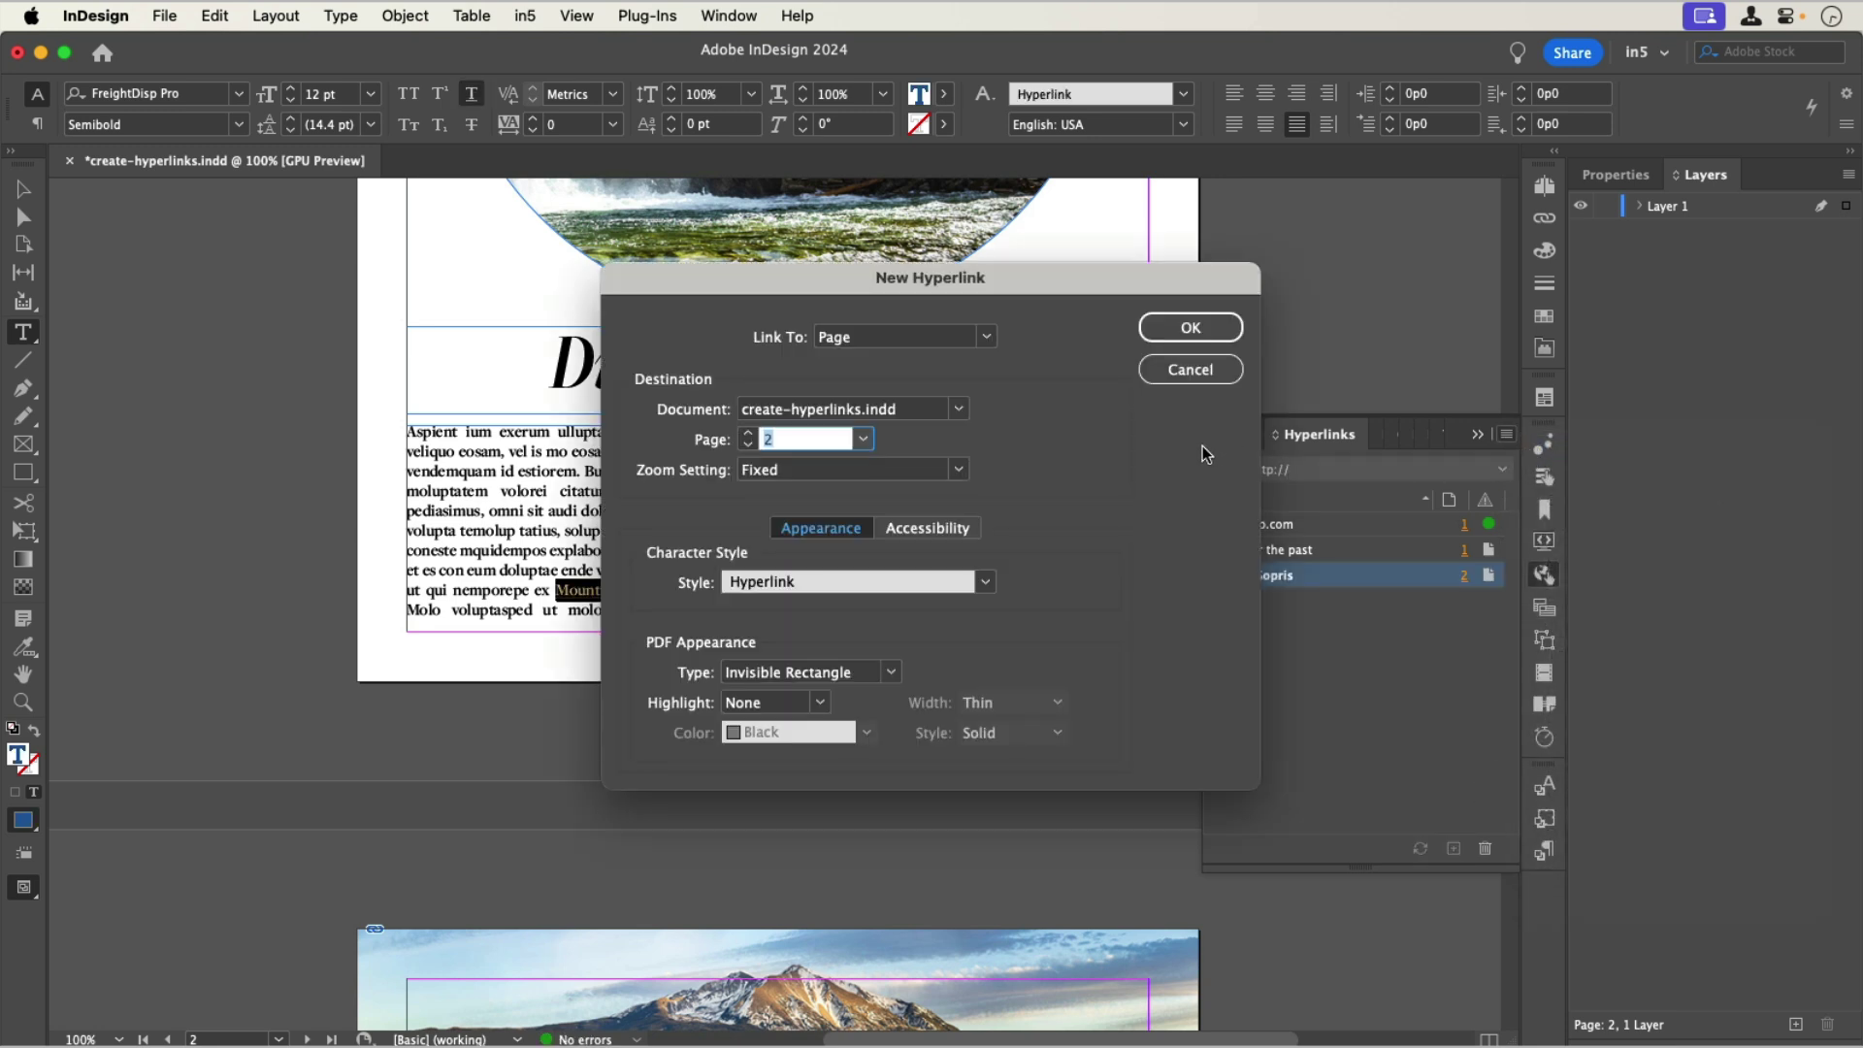
{"action": "left_click", "coordinate": [986, 338]}
{"action": "left_click", "coordinate": [959, 459]}
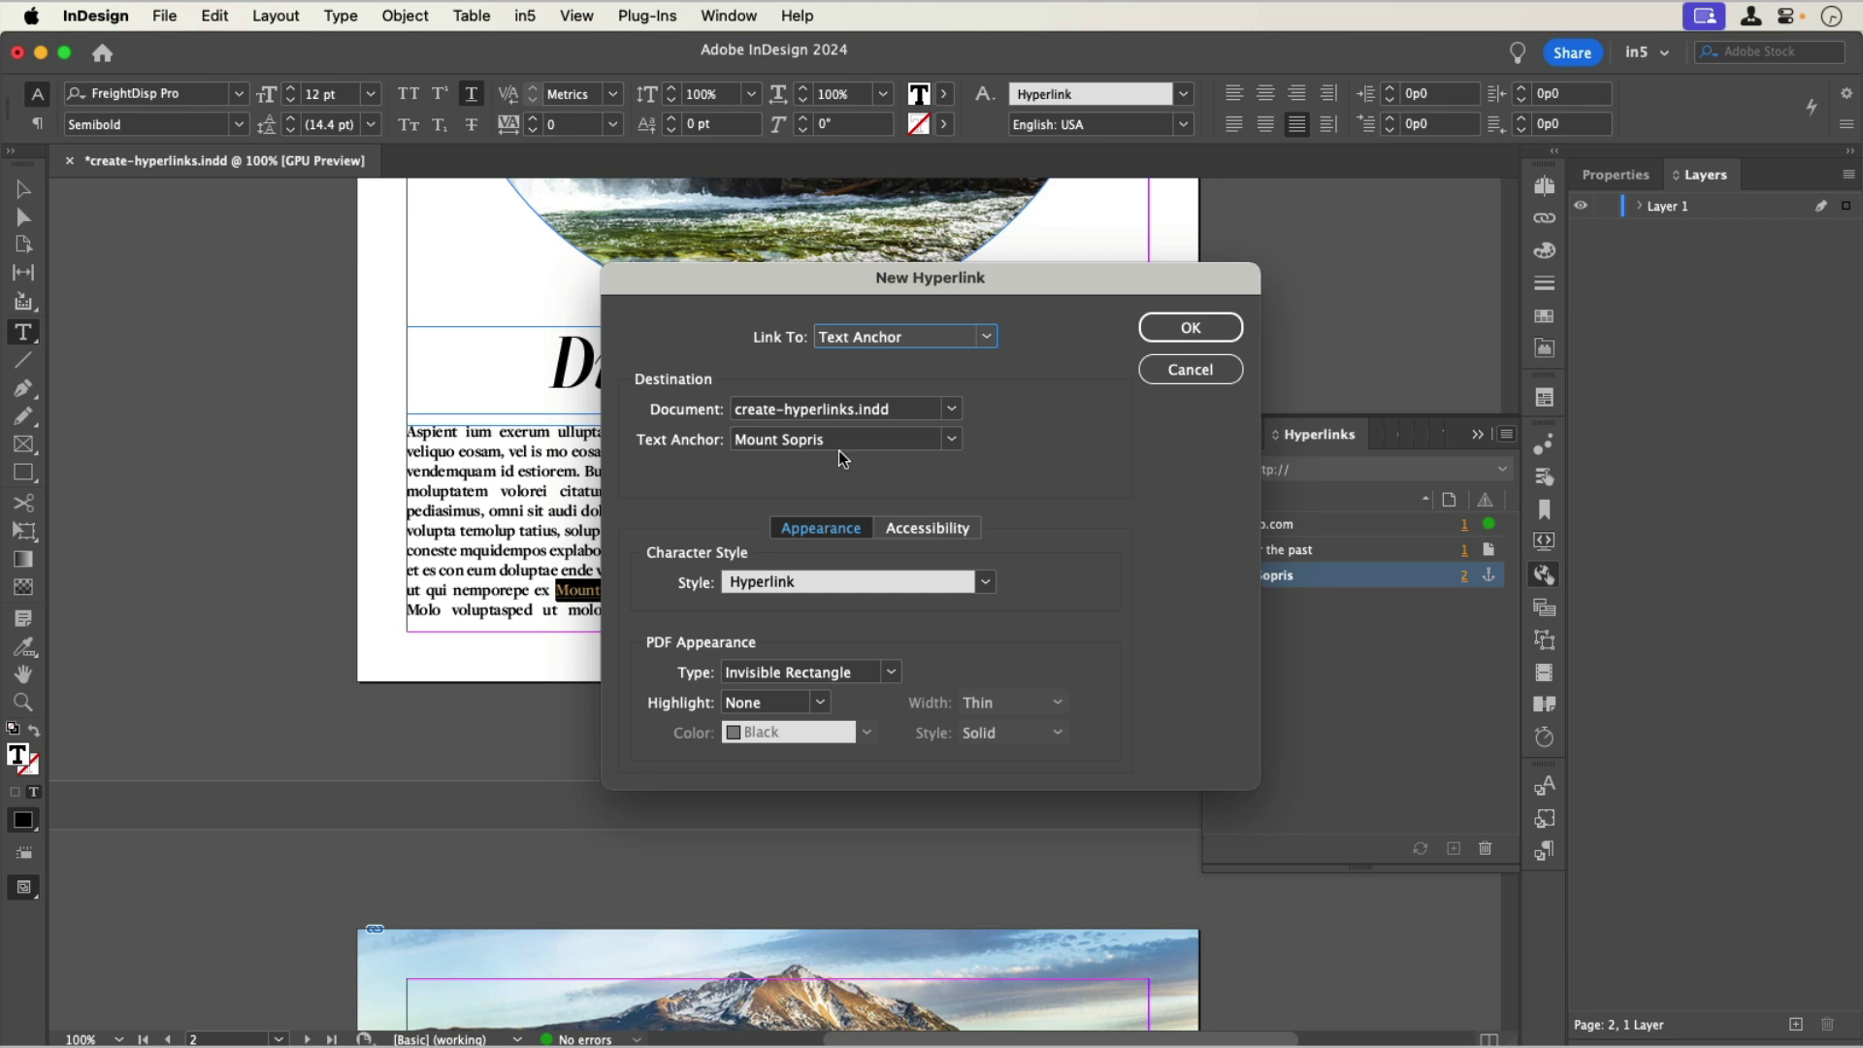
{"action": "left_click", "coordinate": [949, 441]}
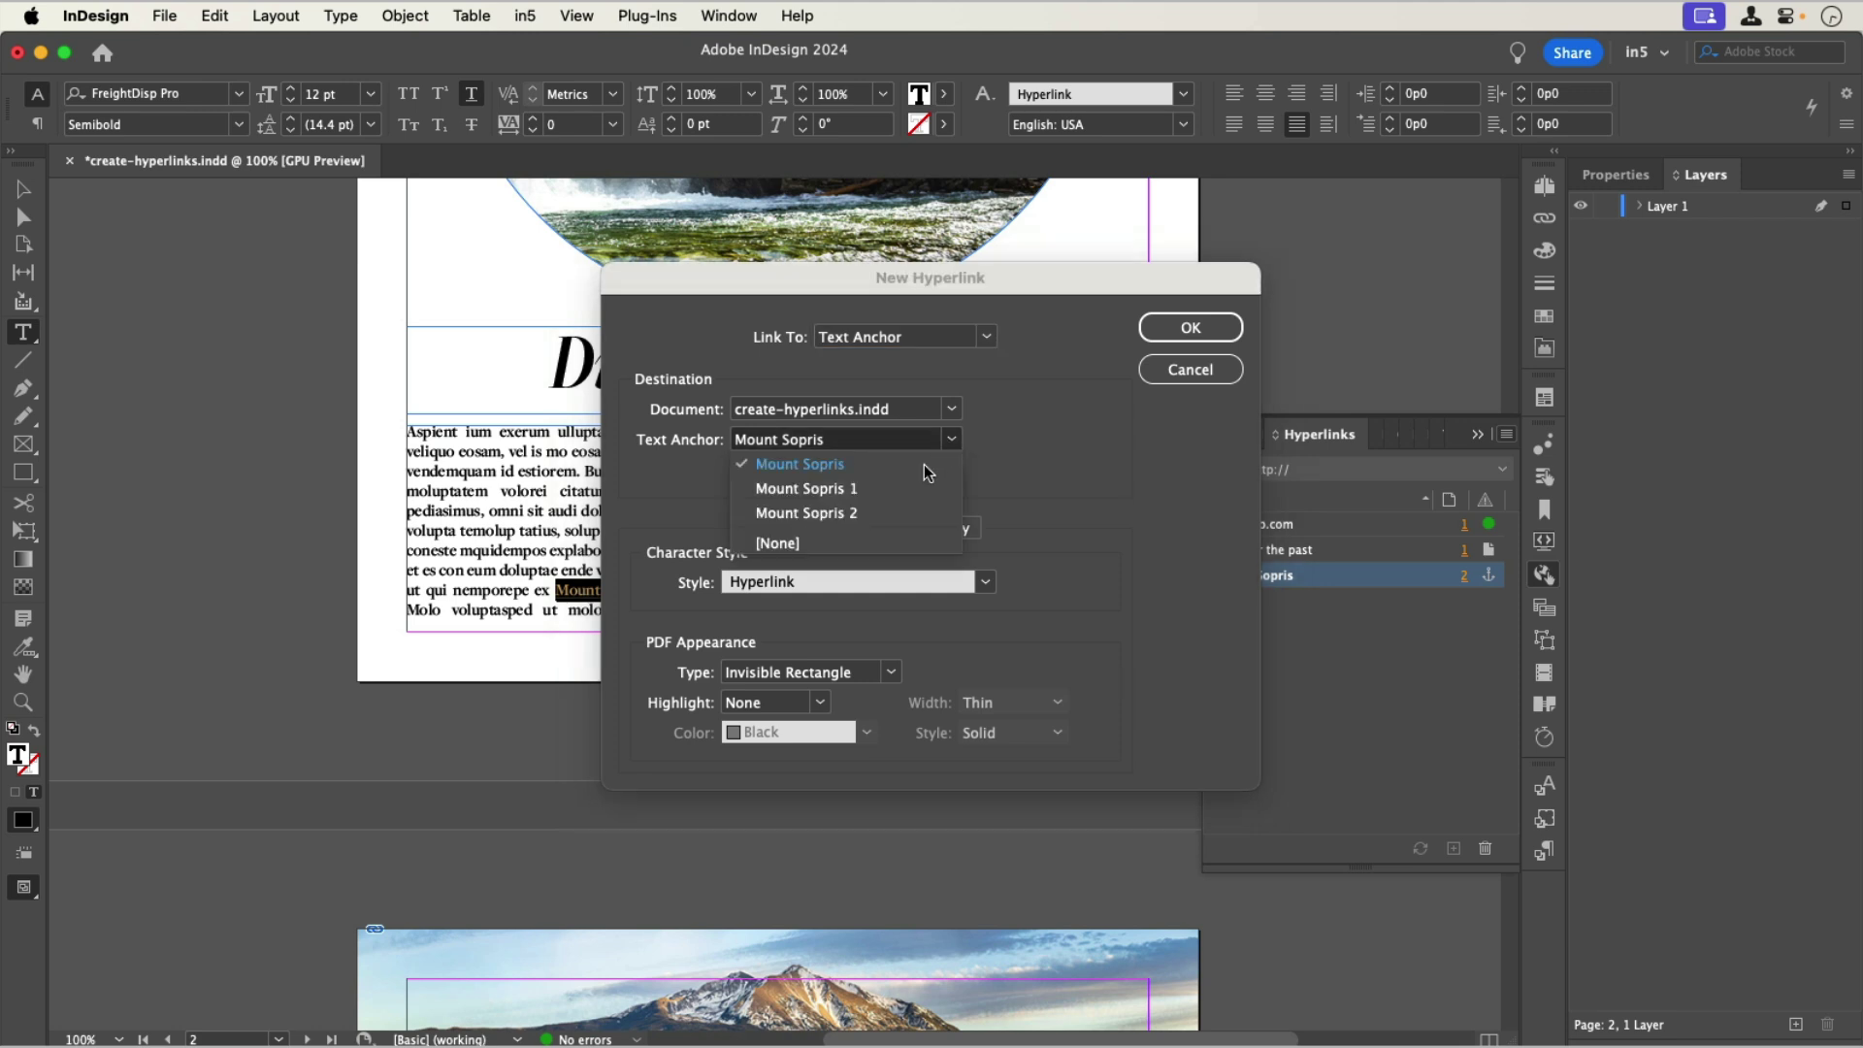
{"action": "left_click", "coordinate": [915, 513]}
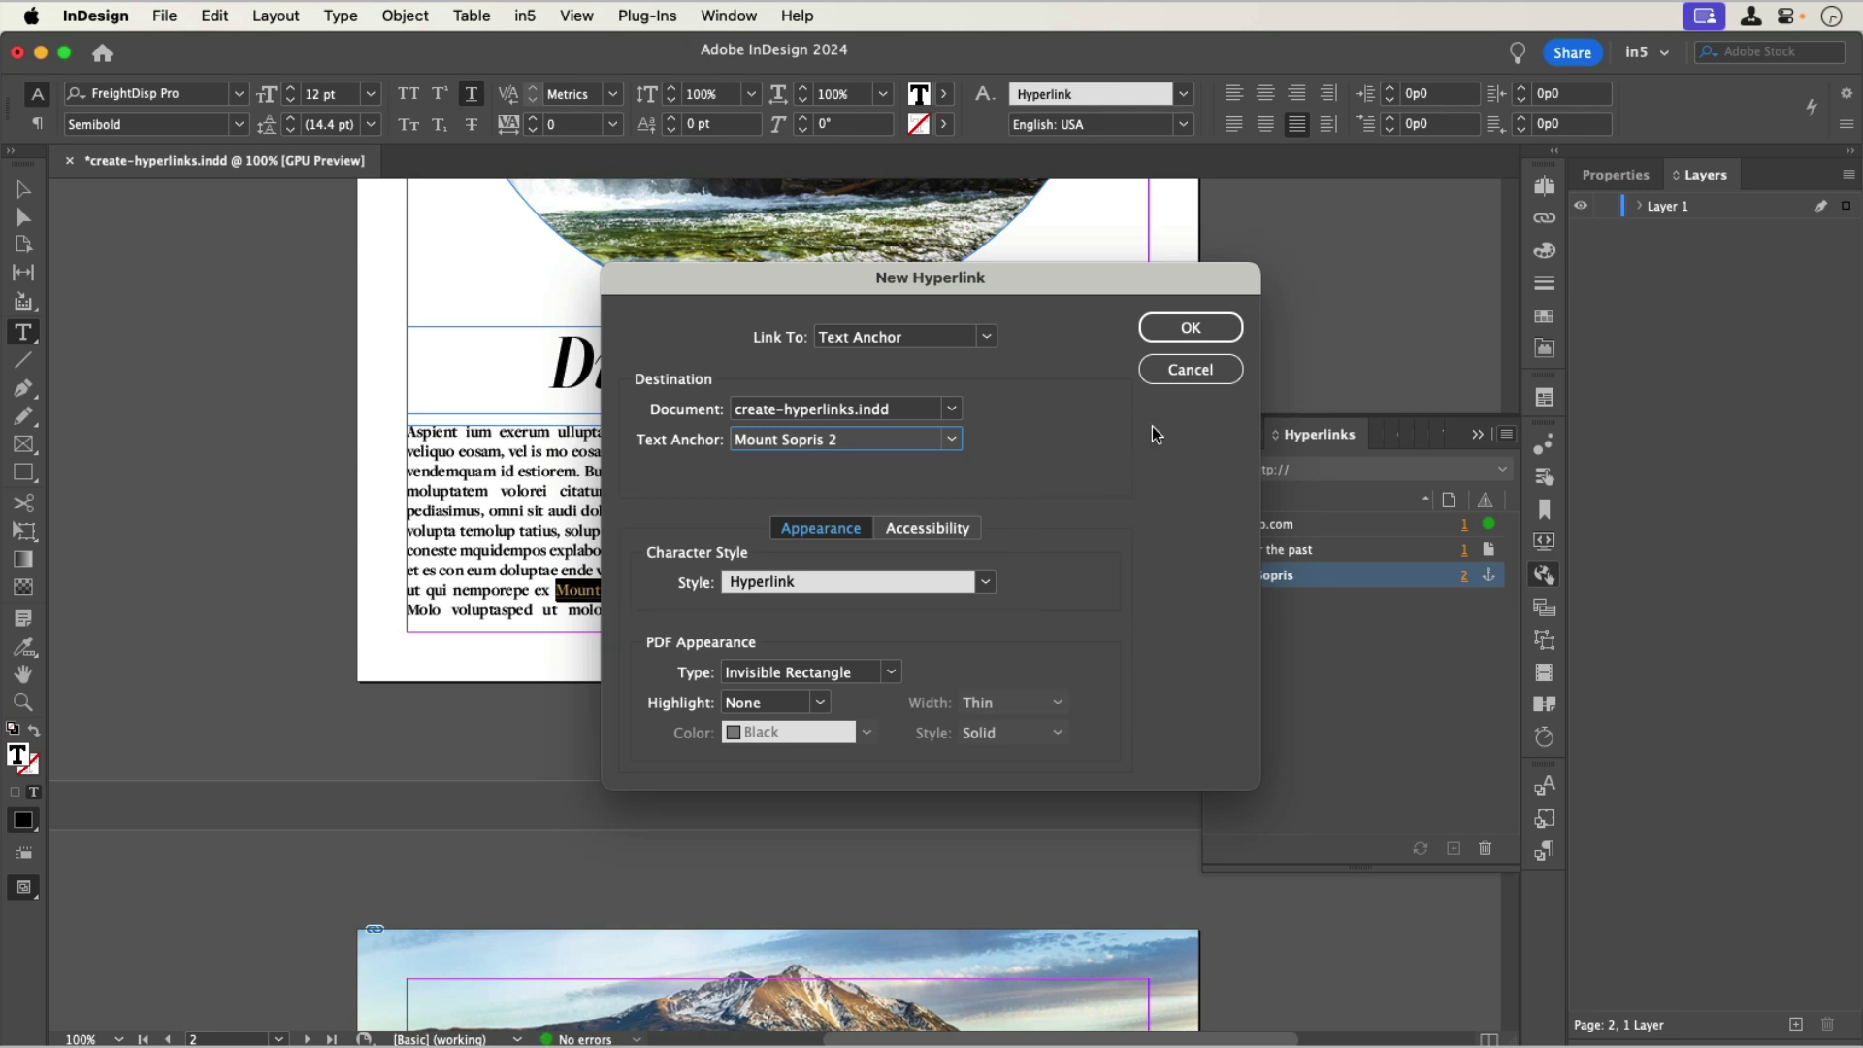
{"action": "left_click", "coordinate": [1189, 327]}
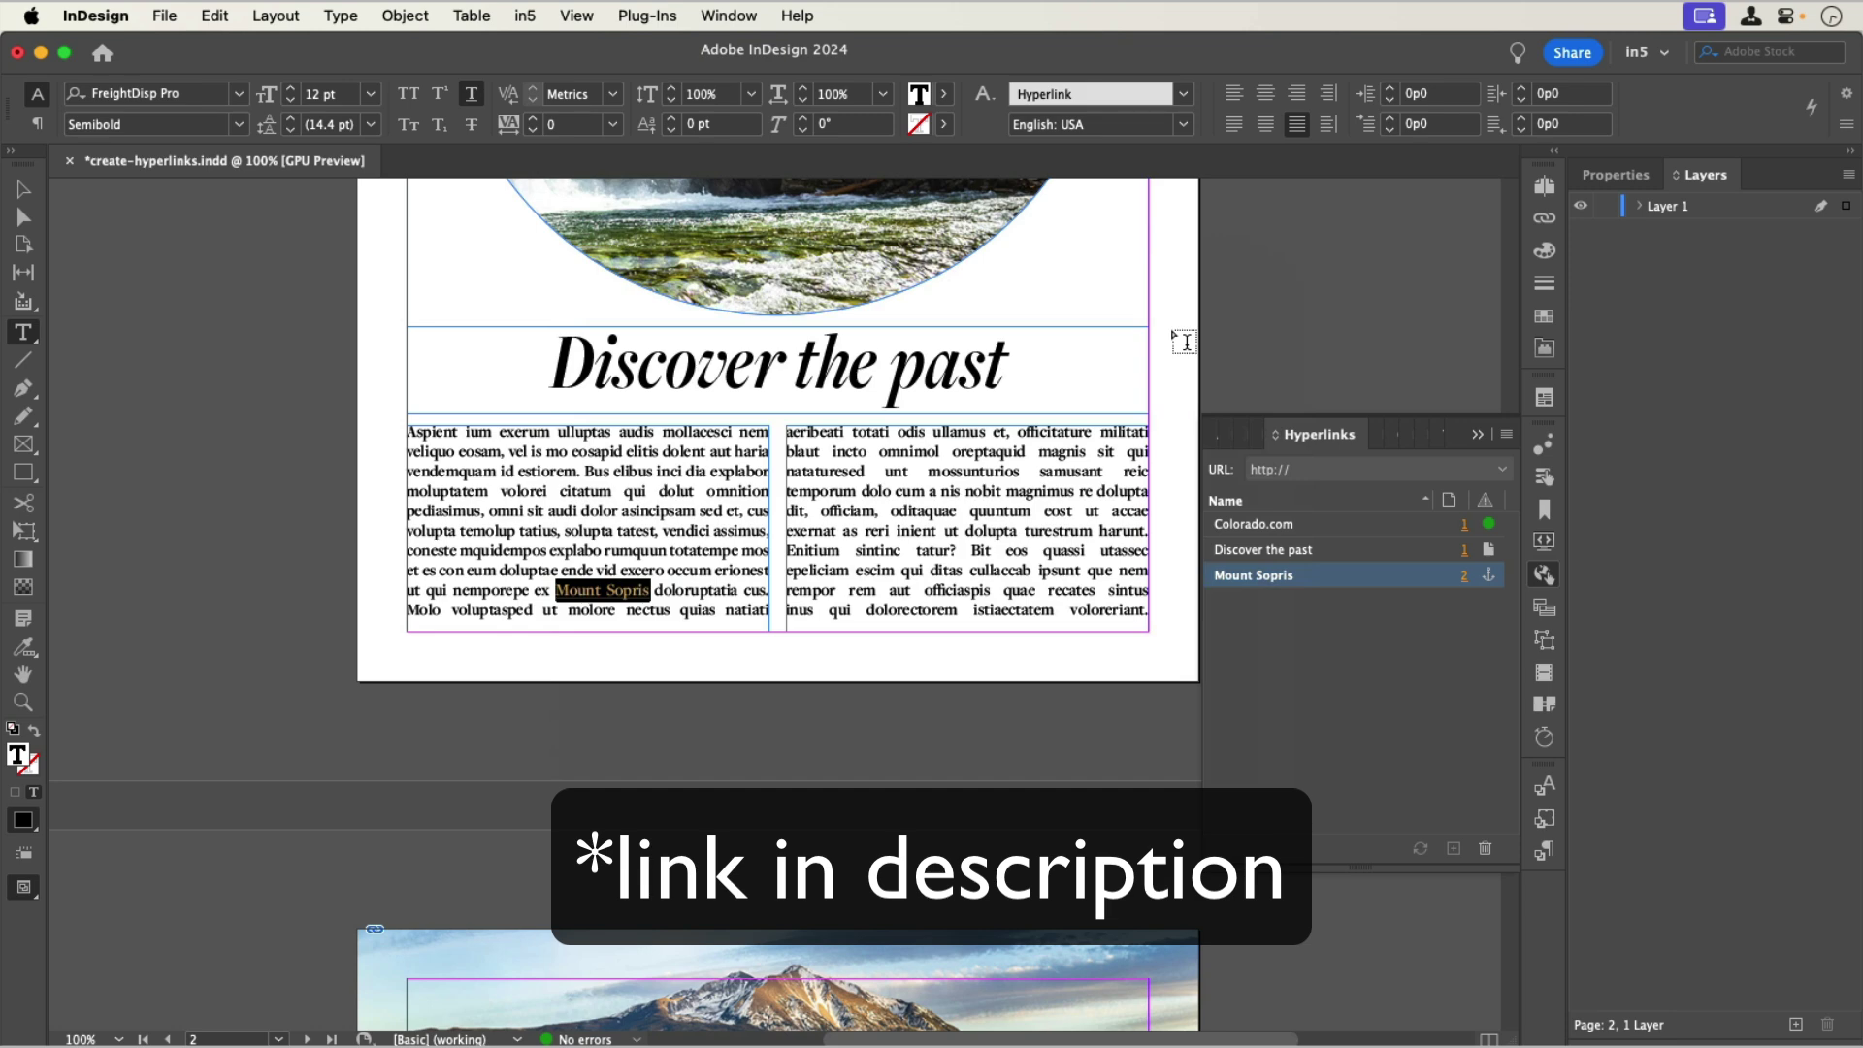
- Give the Mountain Explorer logo image a hyperlink to page 1
{"action": "scroll", "coordinate": [927, 454], "scroll_direction": "down", "scroll_amount": 10}
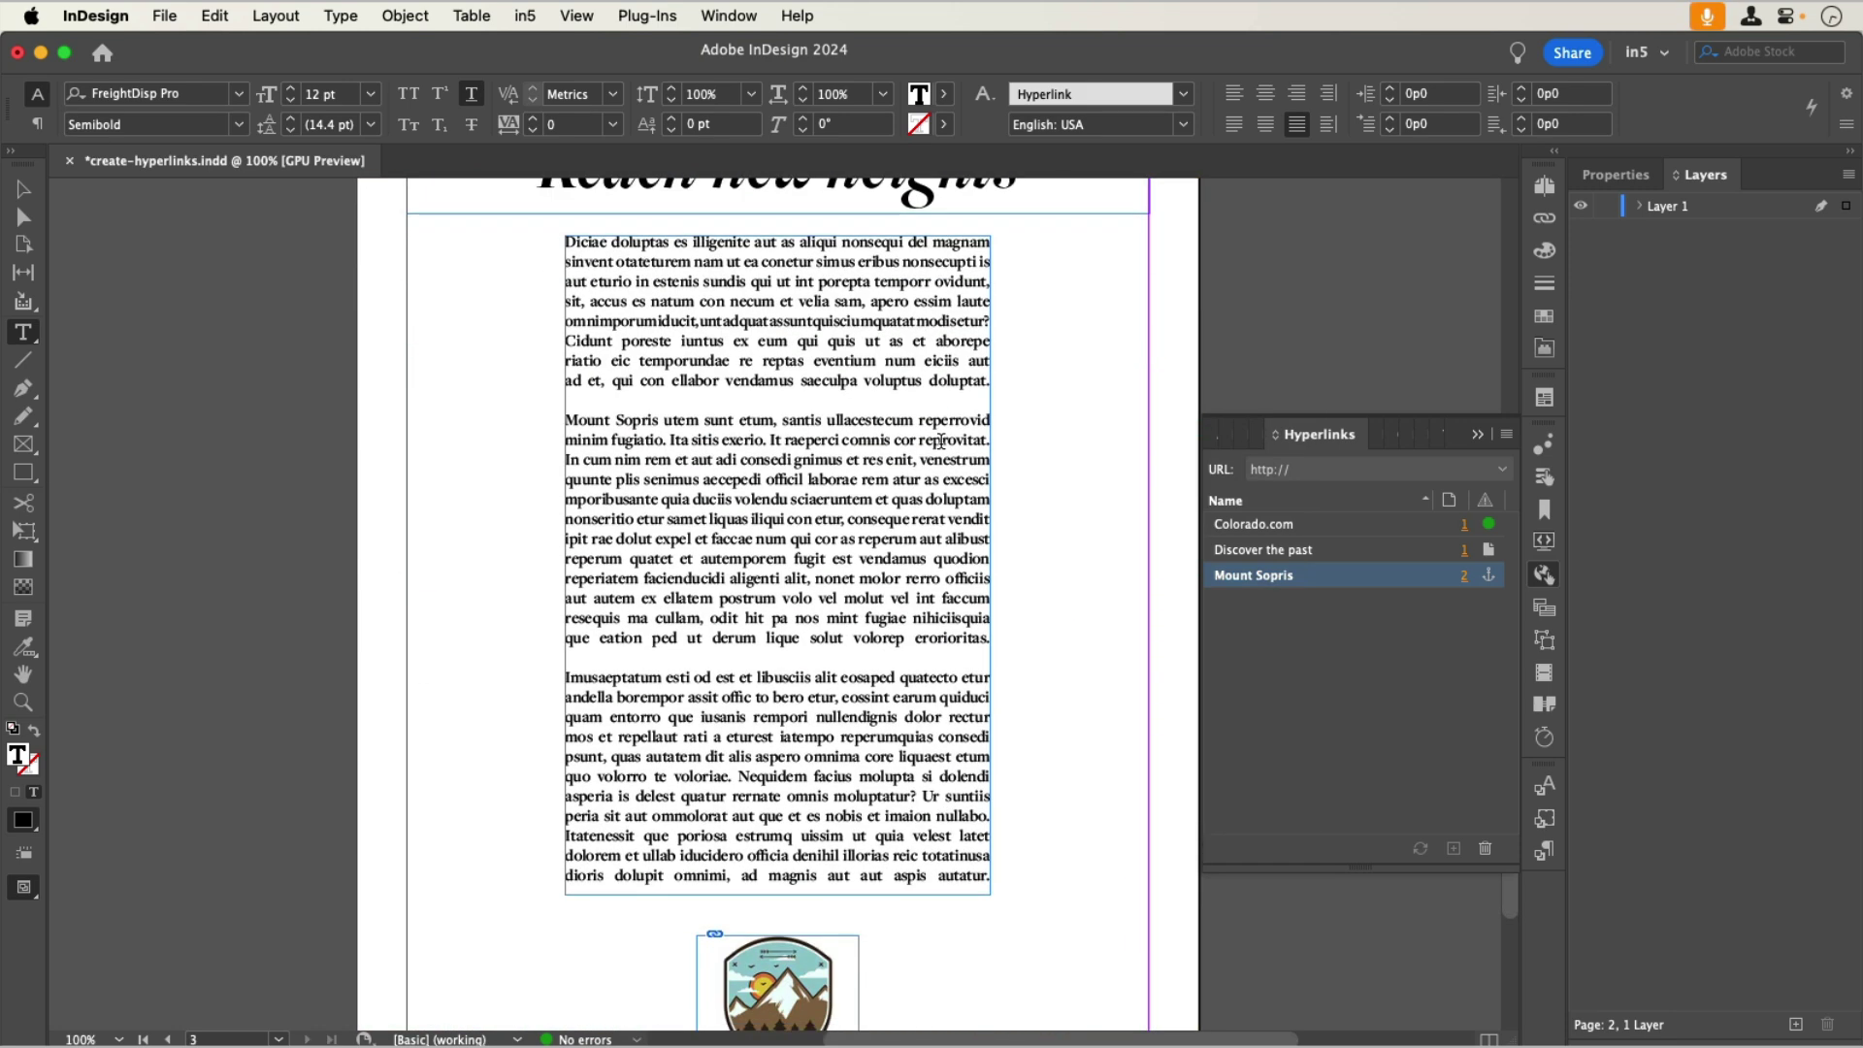
{"action": "key", "text": "Escape"}
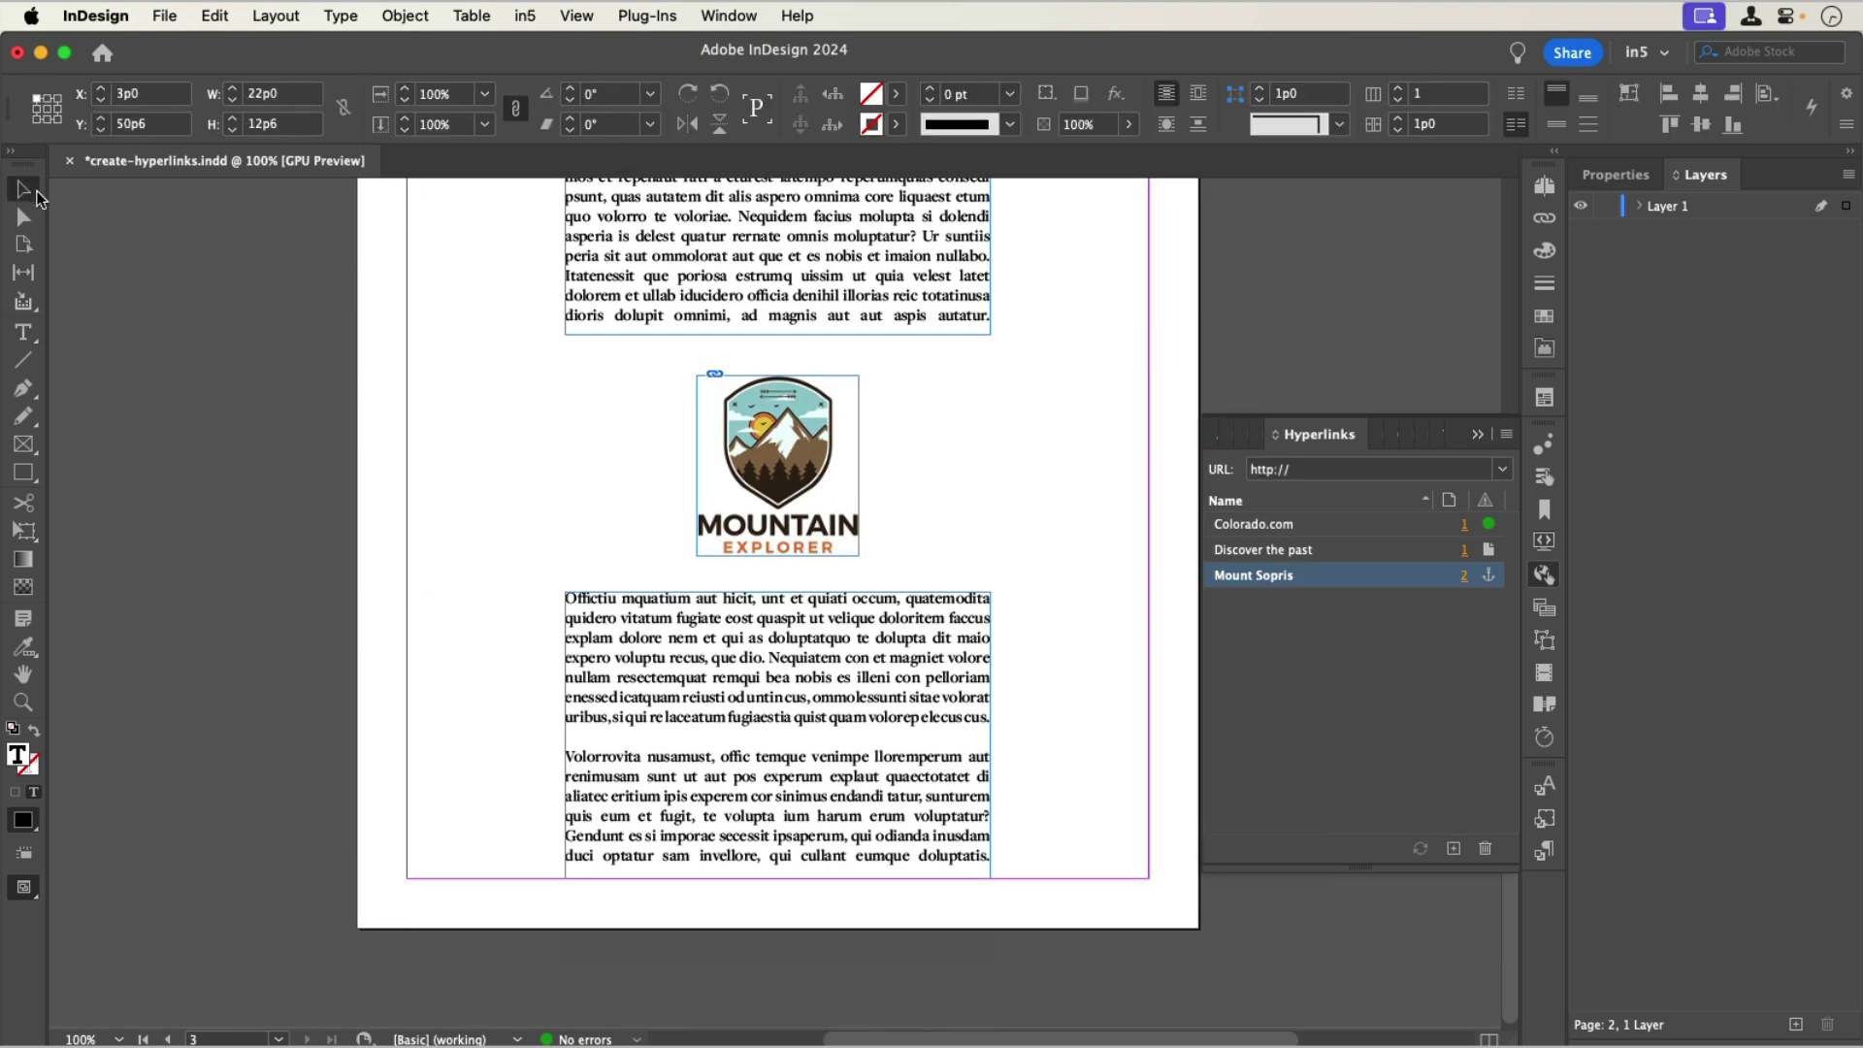
{"action": "left_click", "coordinate": [781, 434]}
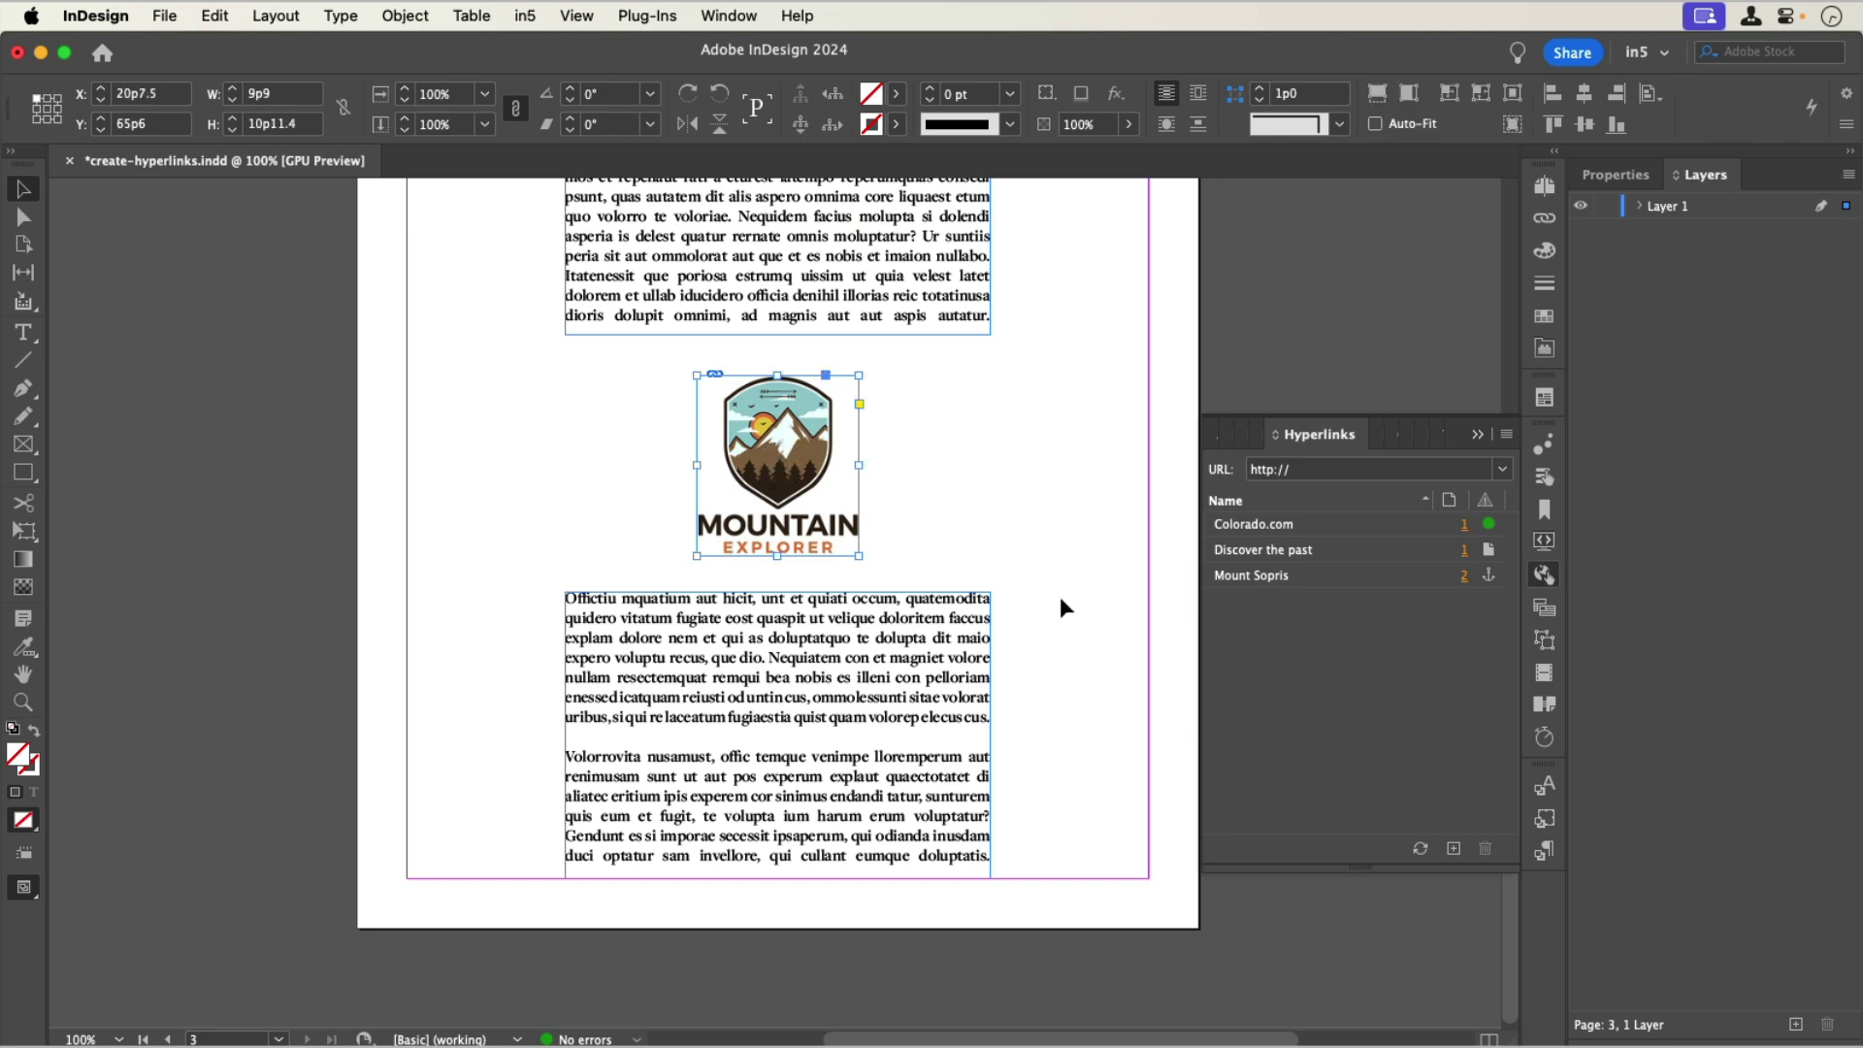
{"action": "left_click", "coordinate": [1453, 848]}
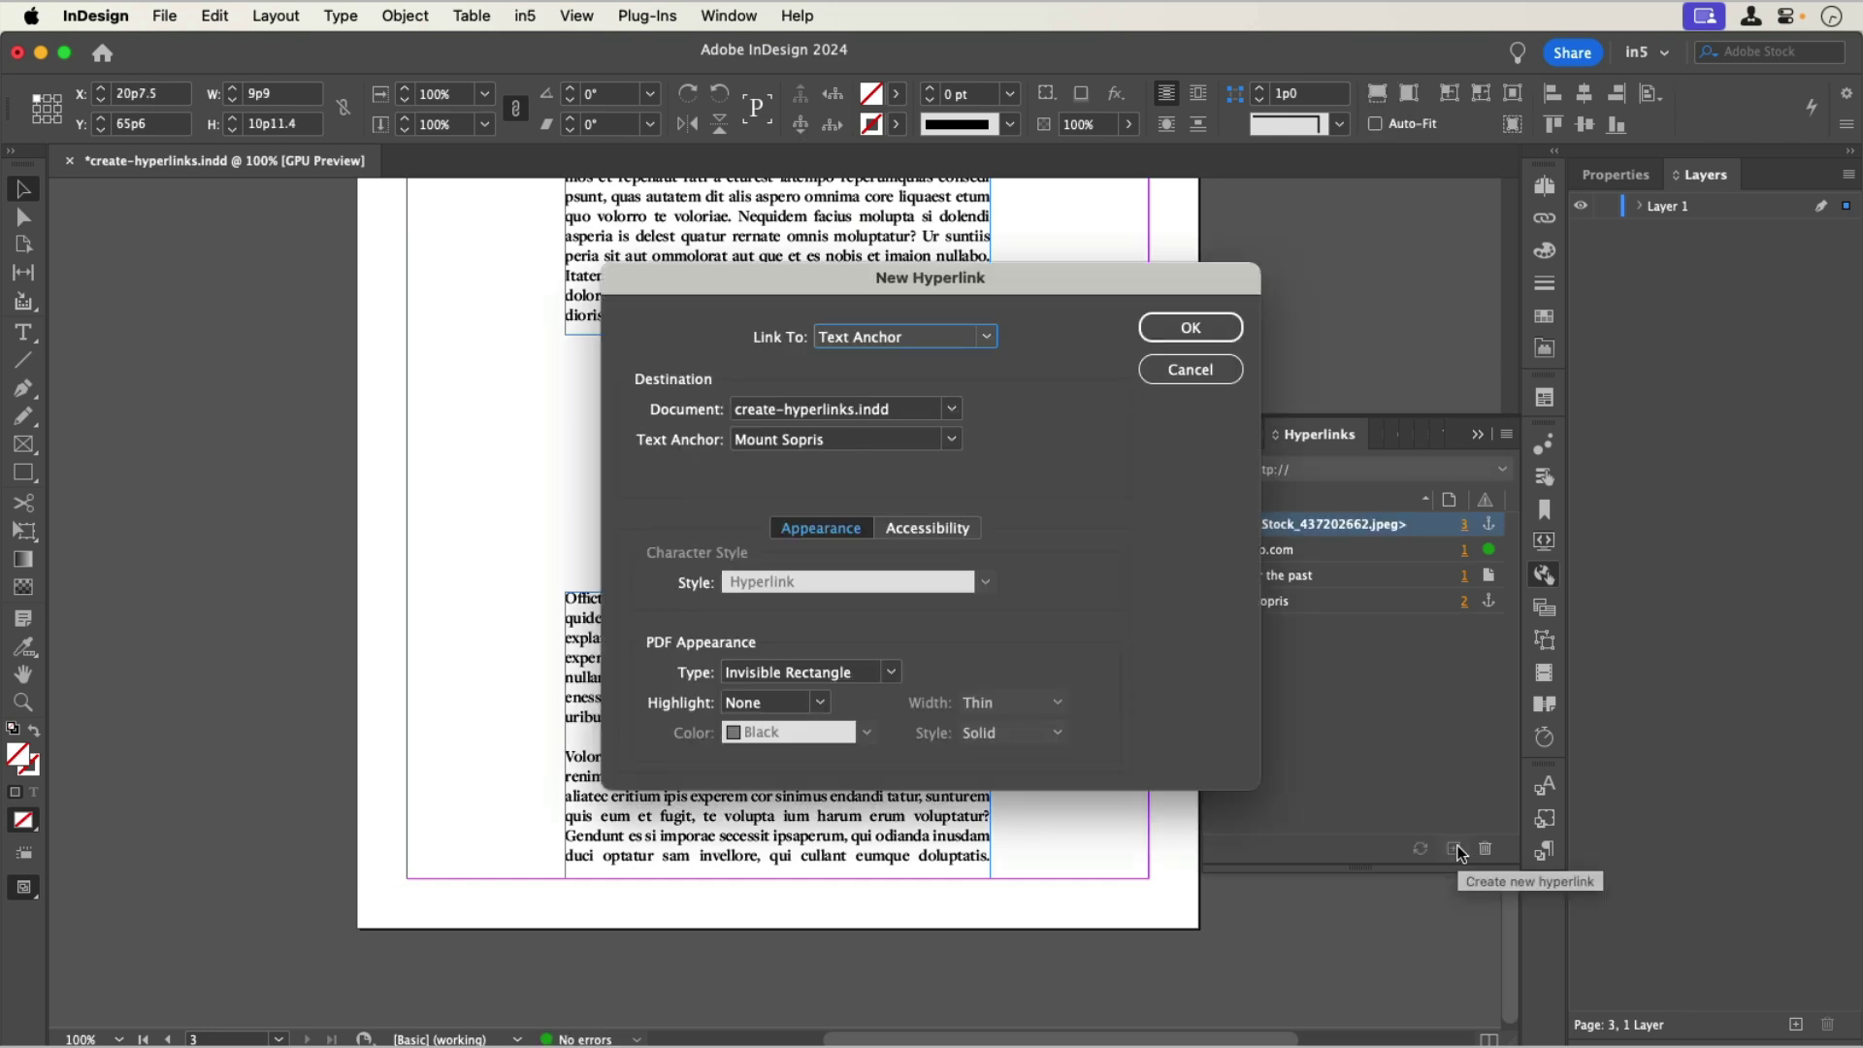
{"action": "left_click", "coordinate": [935, 340]}
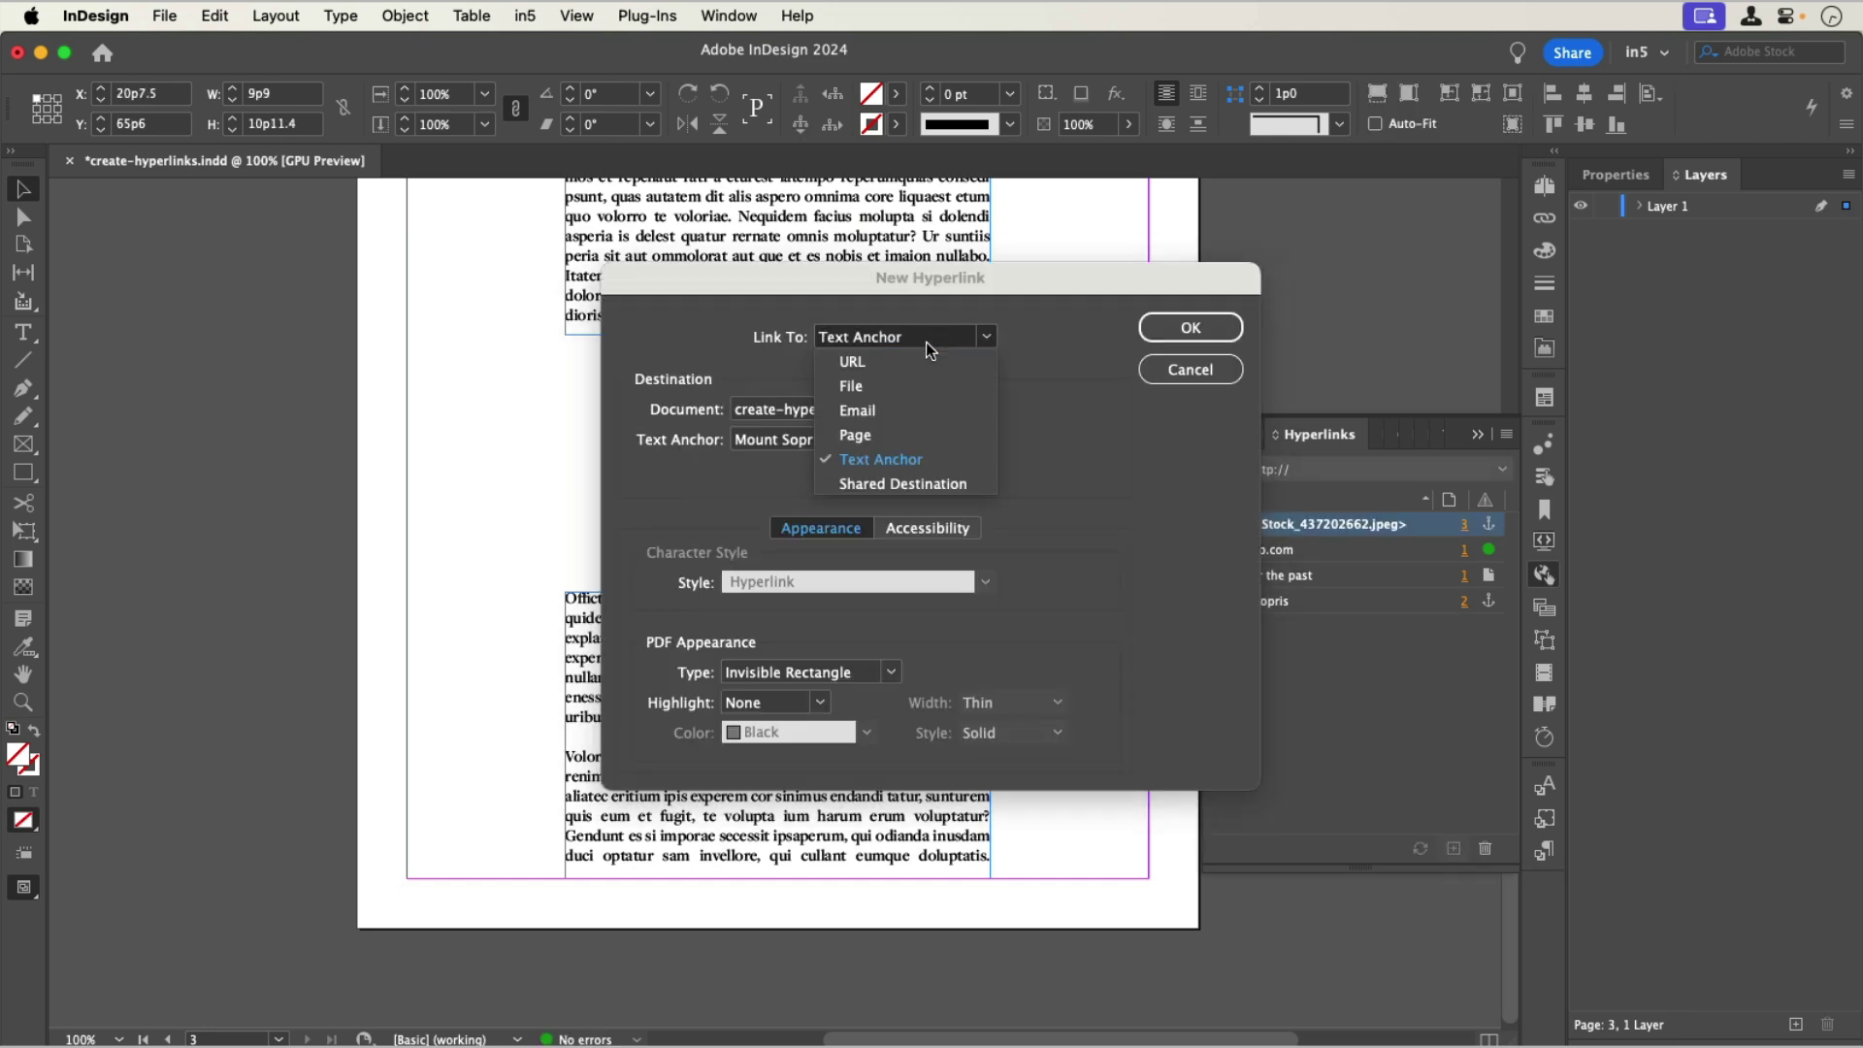
{"action": "left_click", "coordinate": [939, 436]}
{"action": "left_click", "coordinate": [862, 439]}
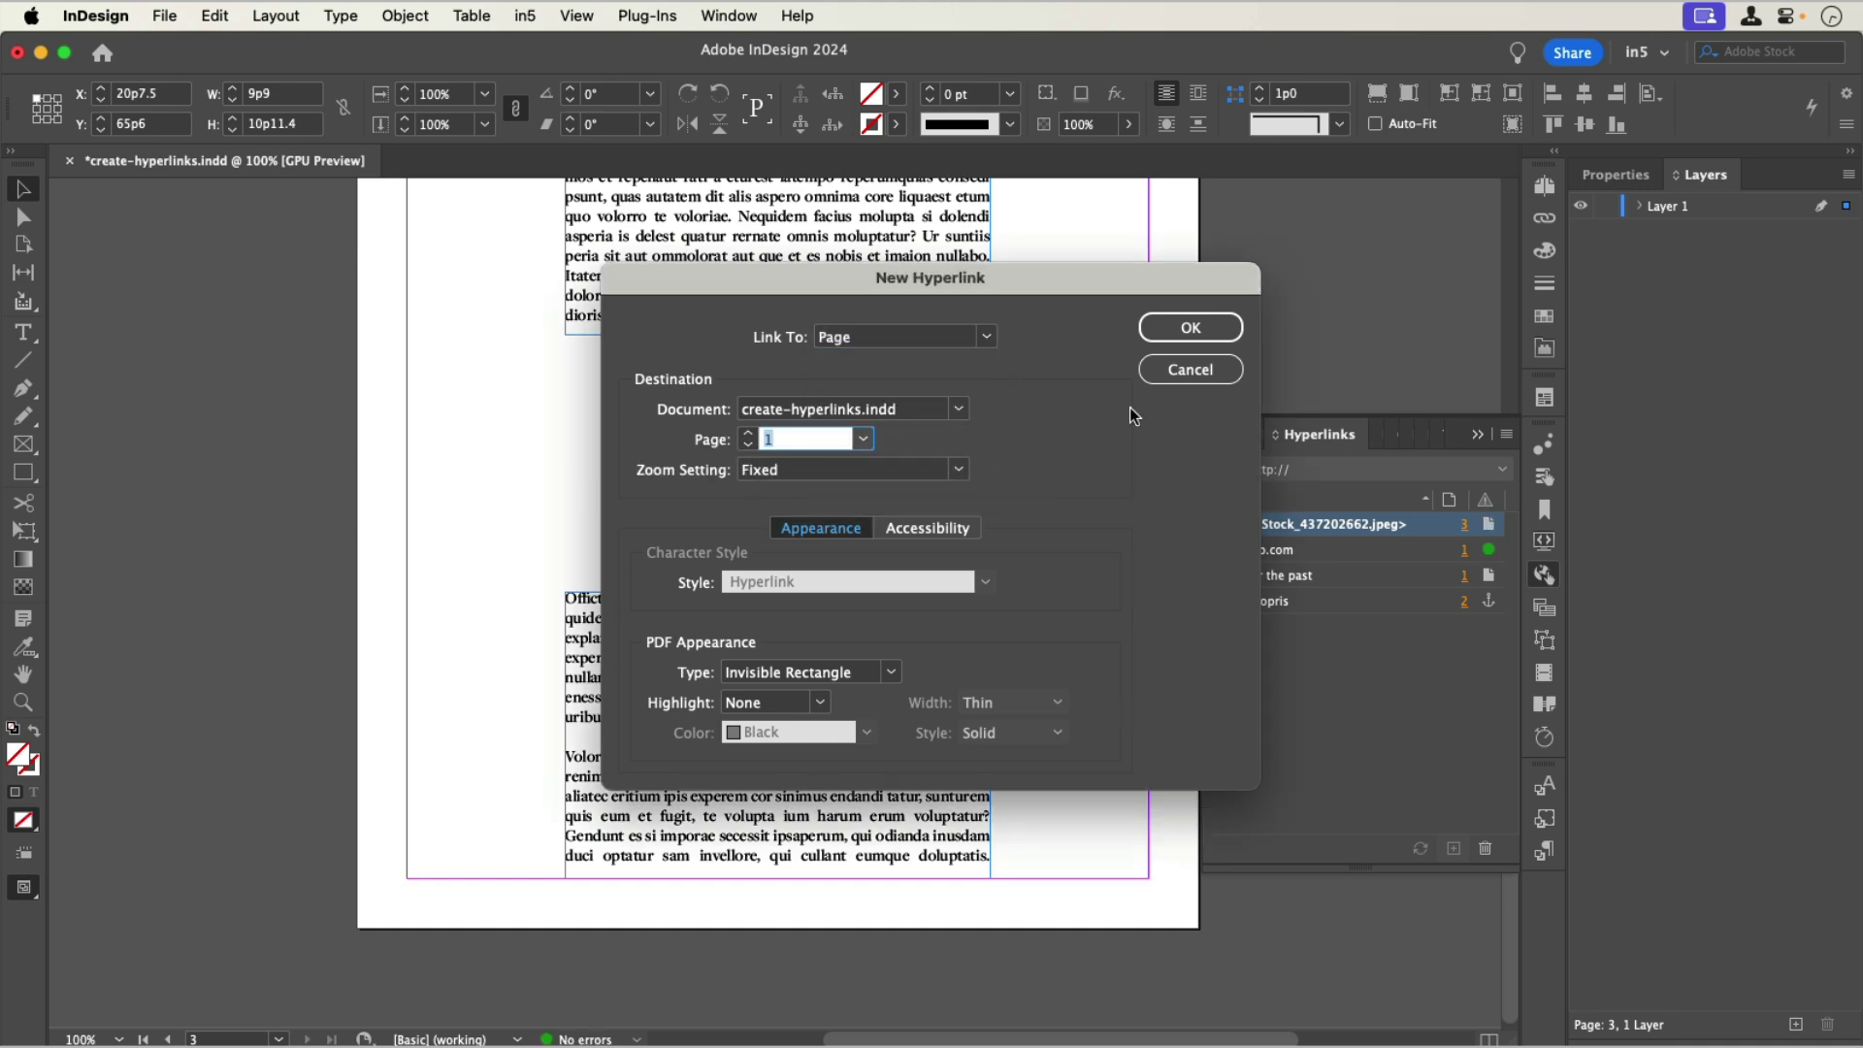
{"action": "left_click", "coordinate": [1185, 328]}
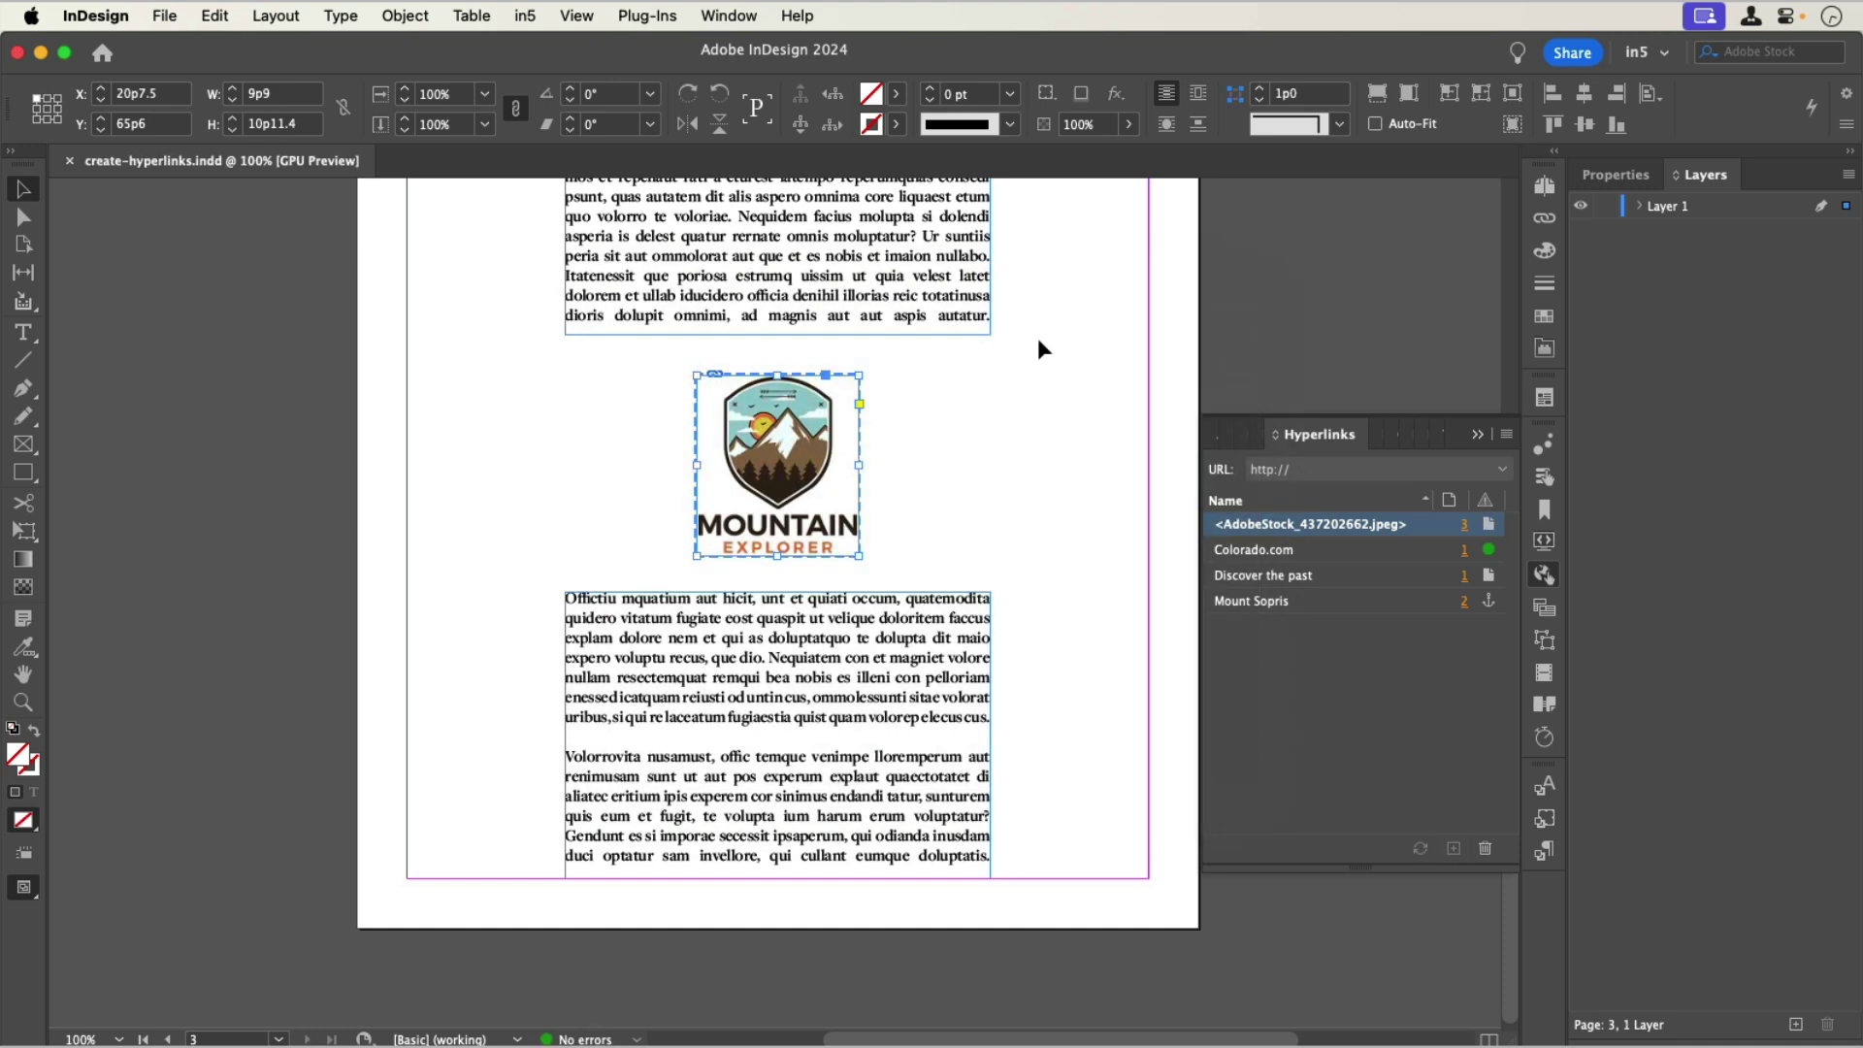
- Export the layout to HTML5 with in5 using the current settings
{"action": "left_click", "coordinate": [526, 17]}
{"action": "left_click", "coordinate": [540, 77]}
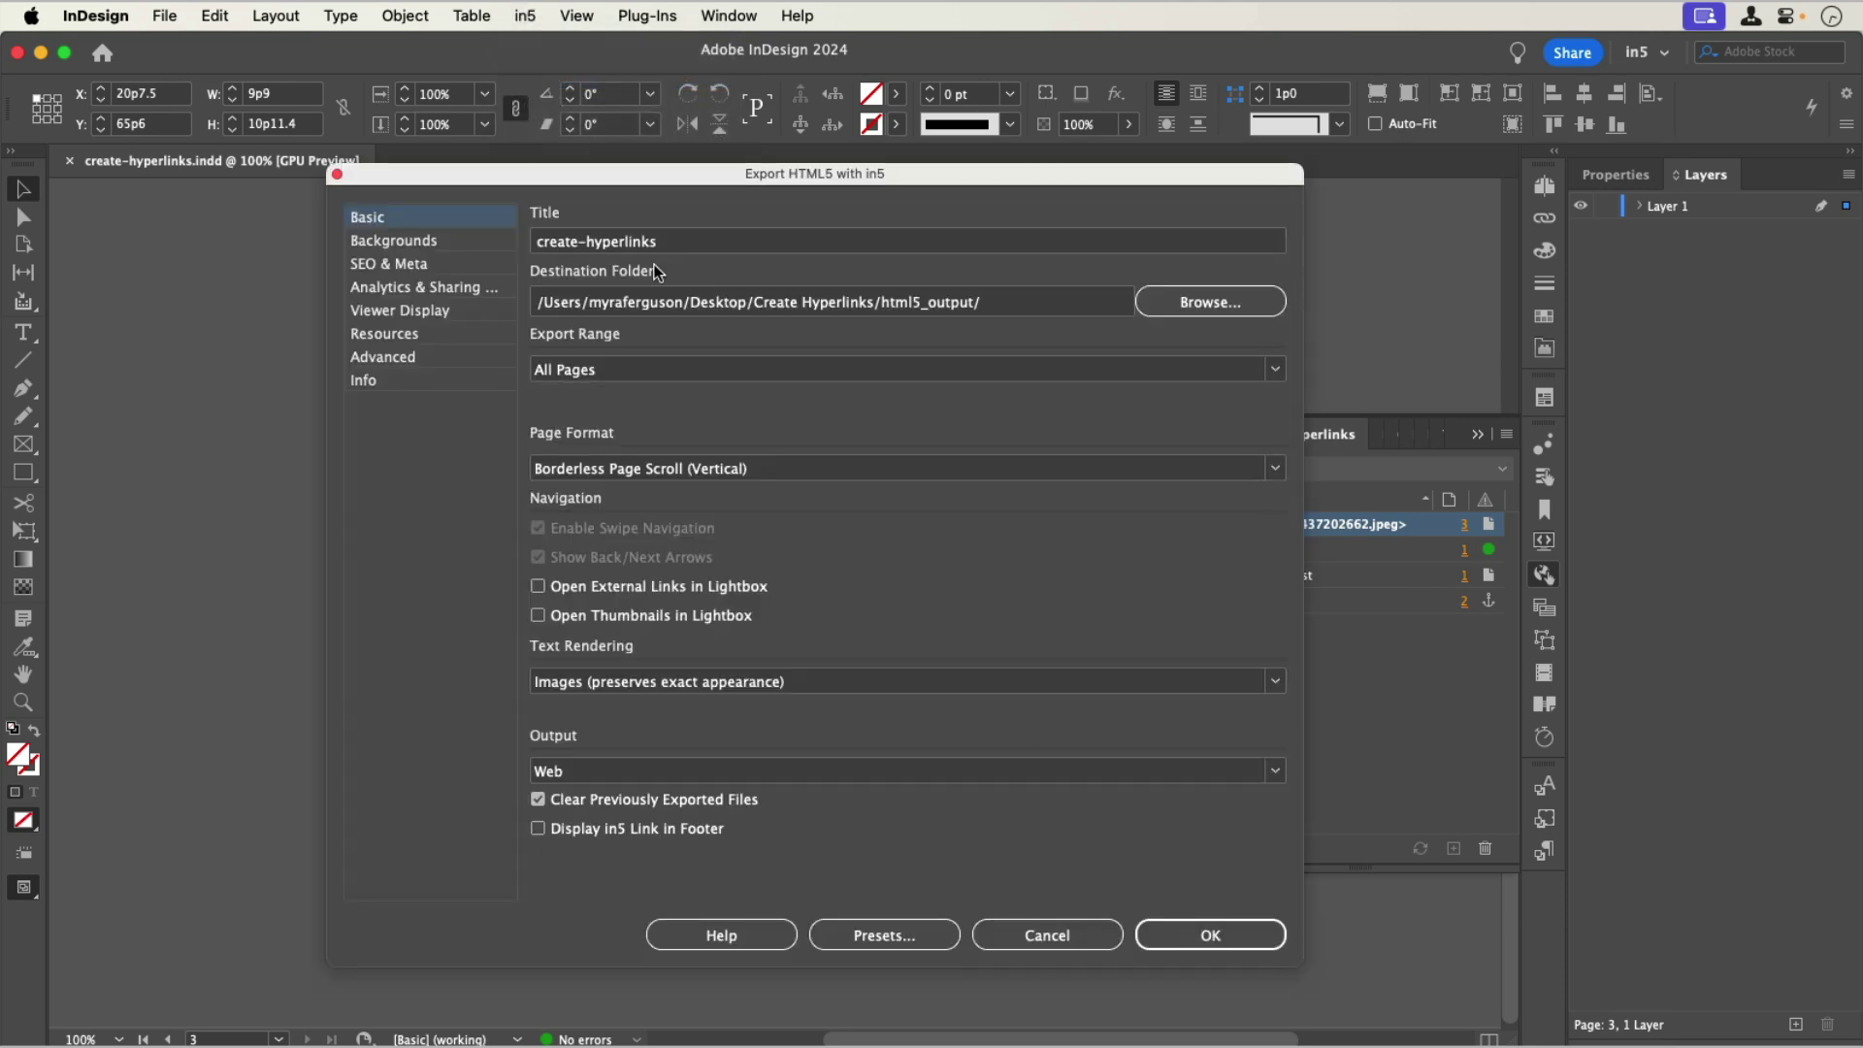
{"action": "left_click", "coordinate": [1209, 936]}
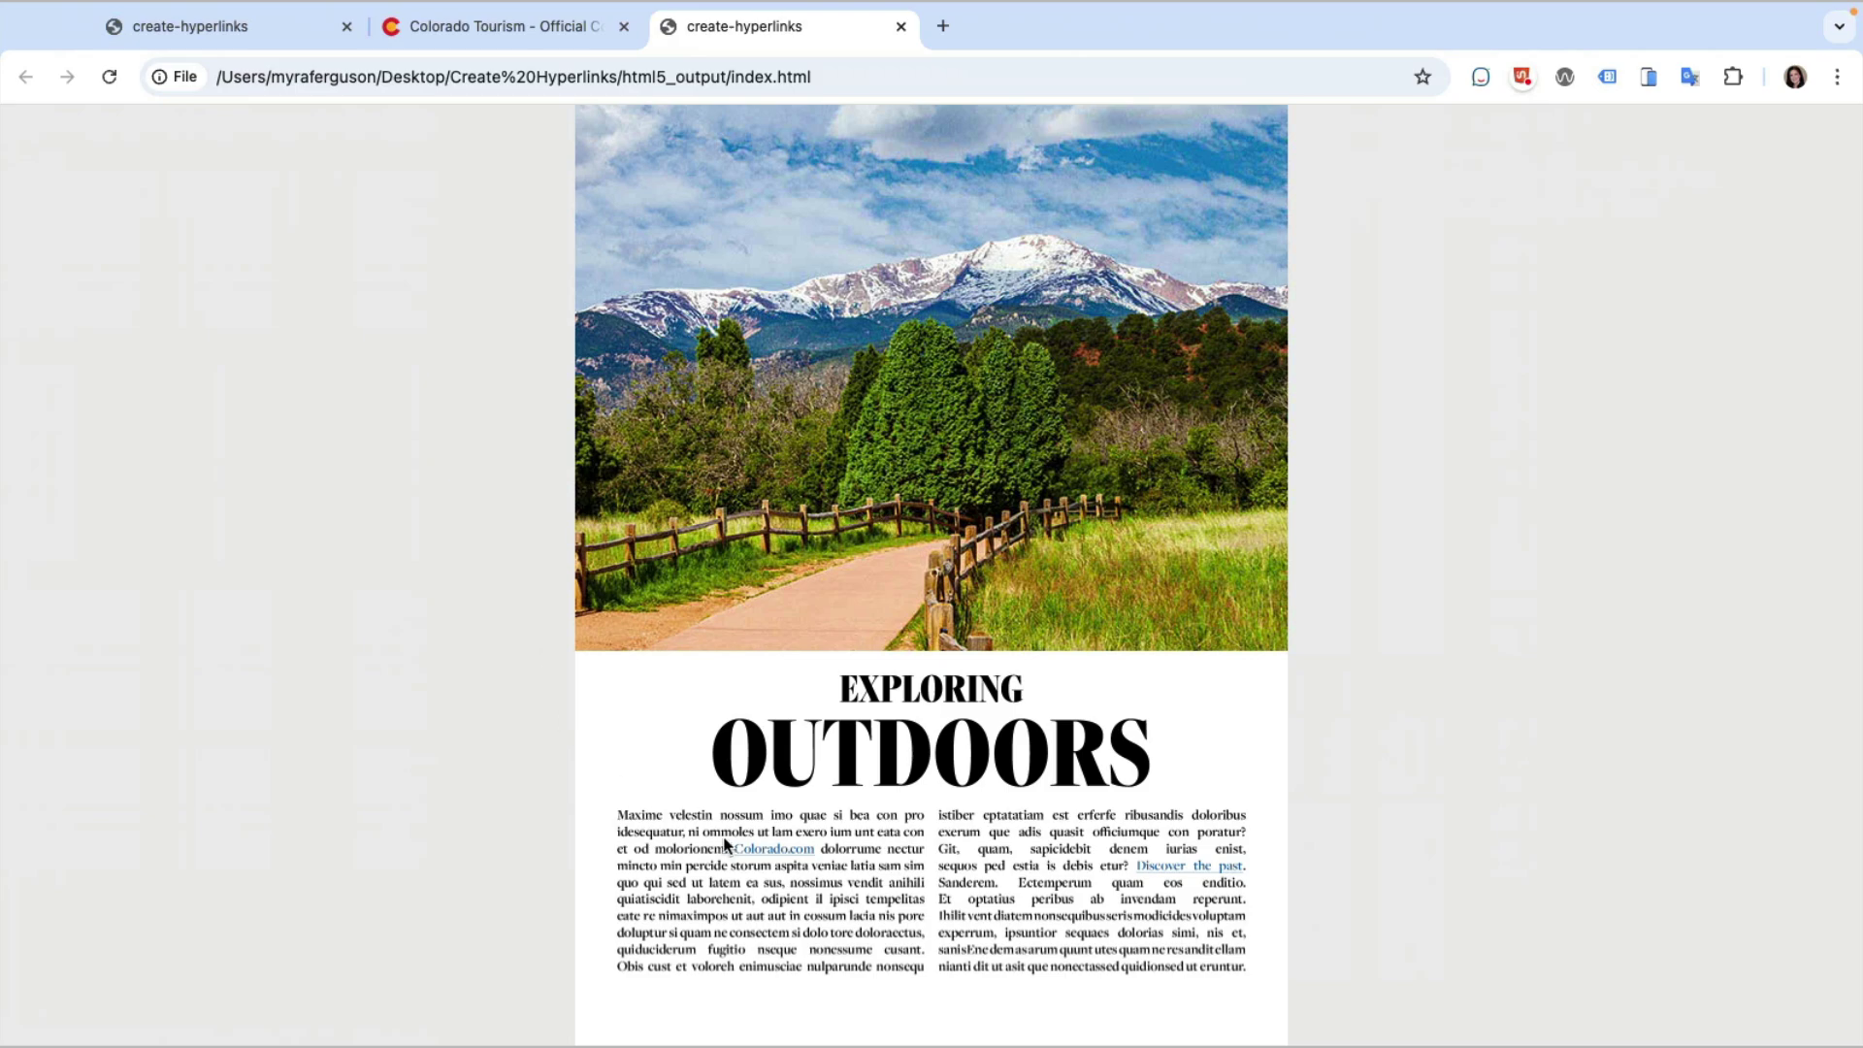
- Follow the Colorado.com link to open colorado.com in a new tab, then review the exported page
{"action": "left_click", "coordinate": [773, 851]}
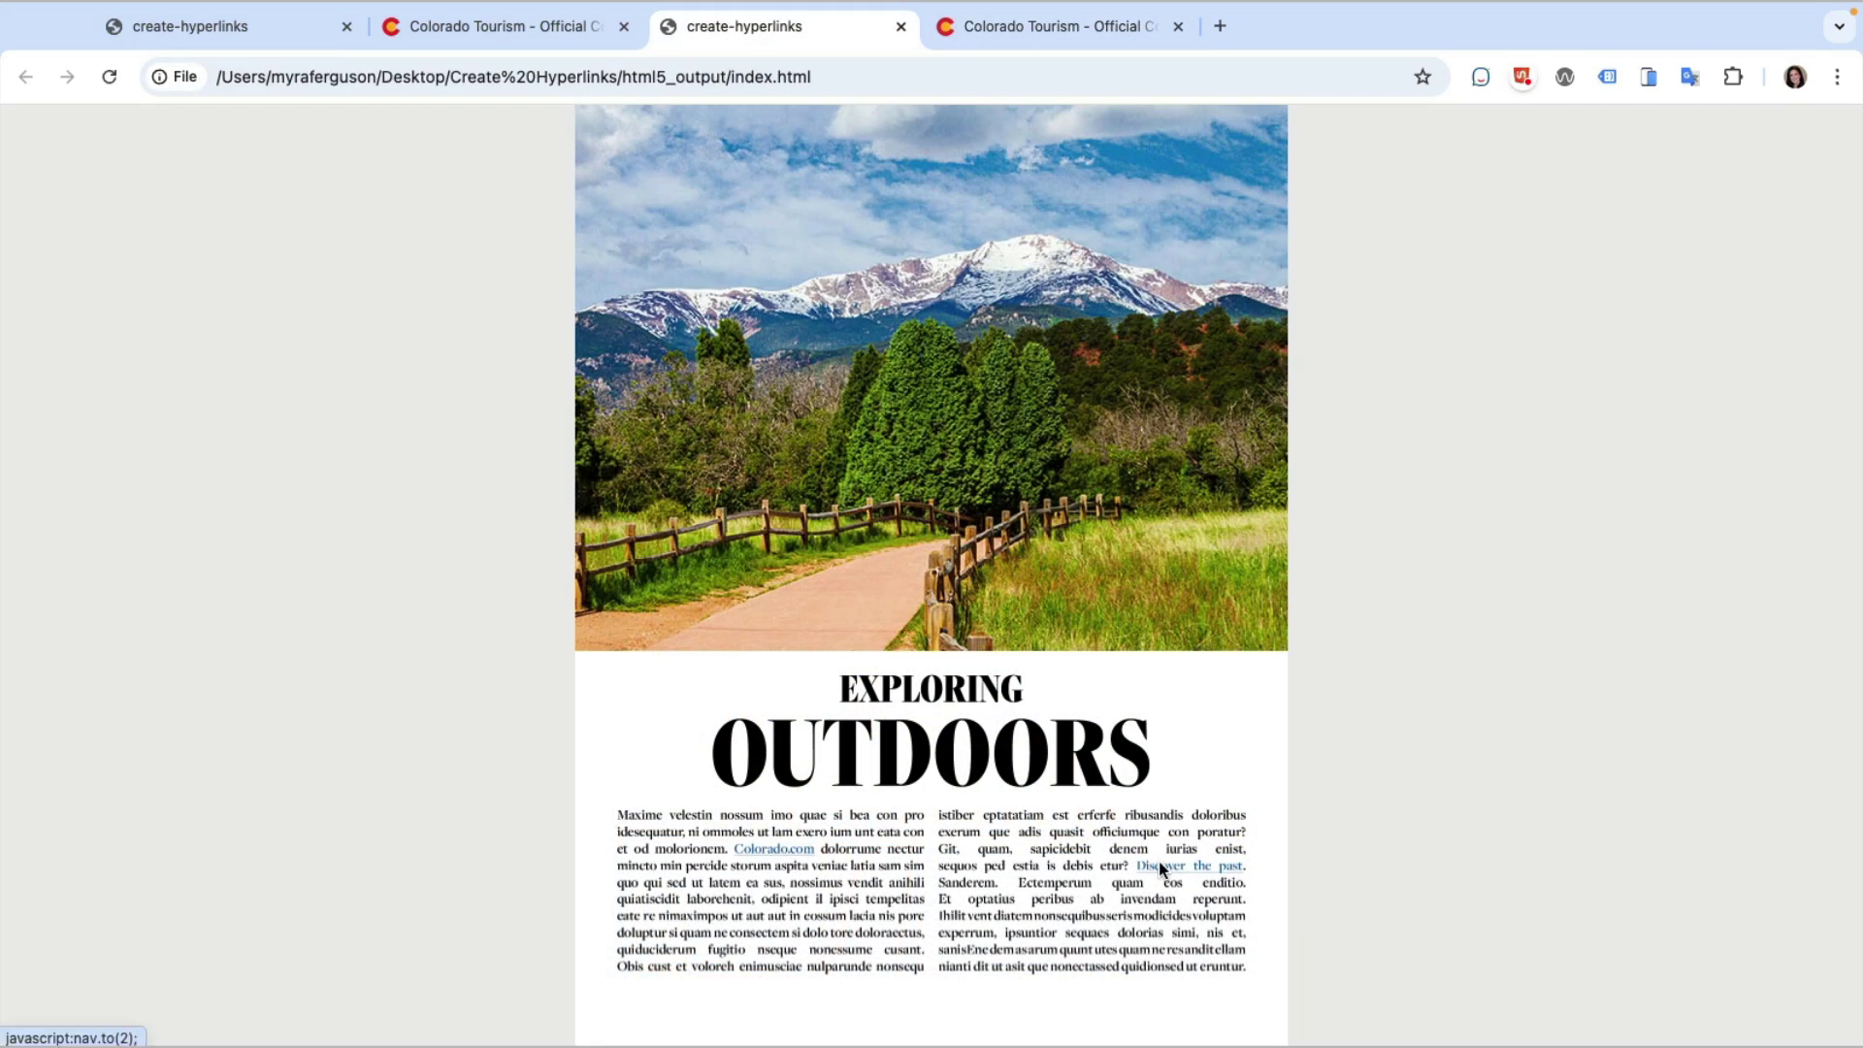
{"action": "scroll", "coordinate": [1159, 860], "scroll_direction": "down", "scroll_amount": 10}
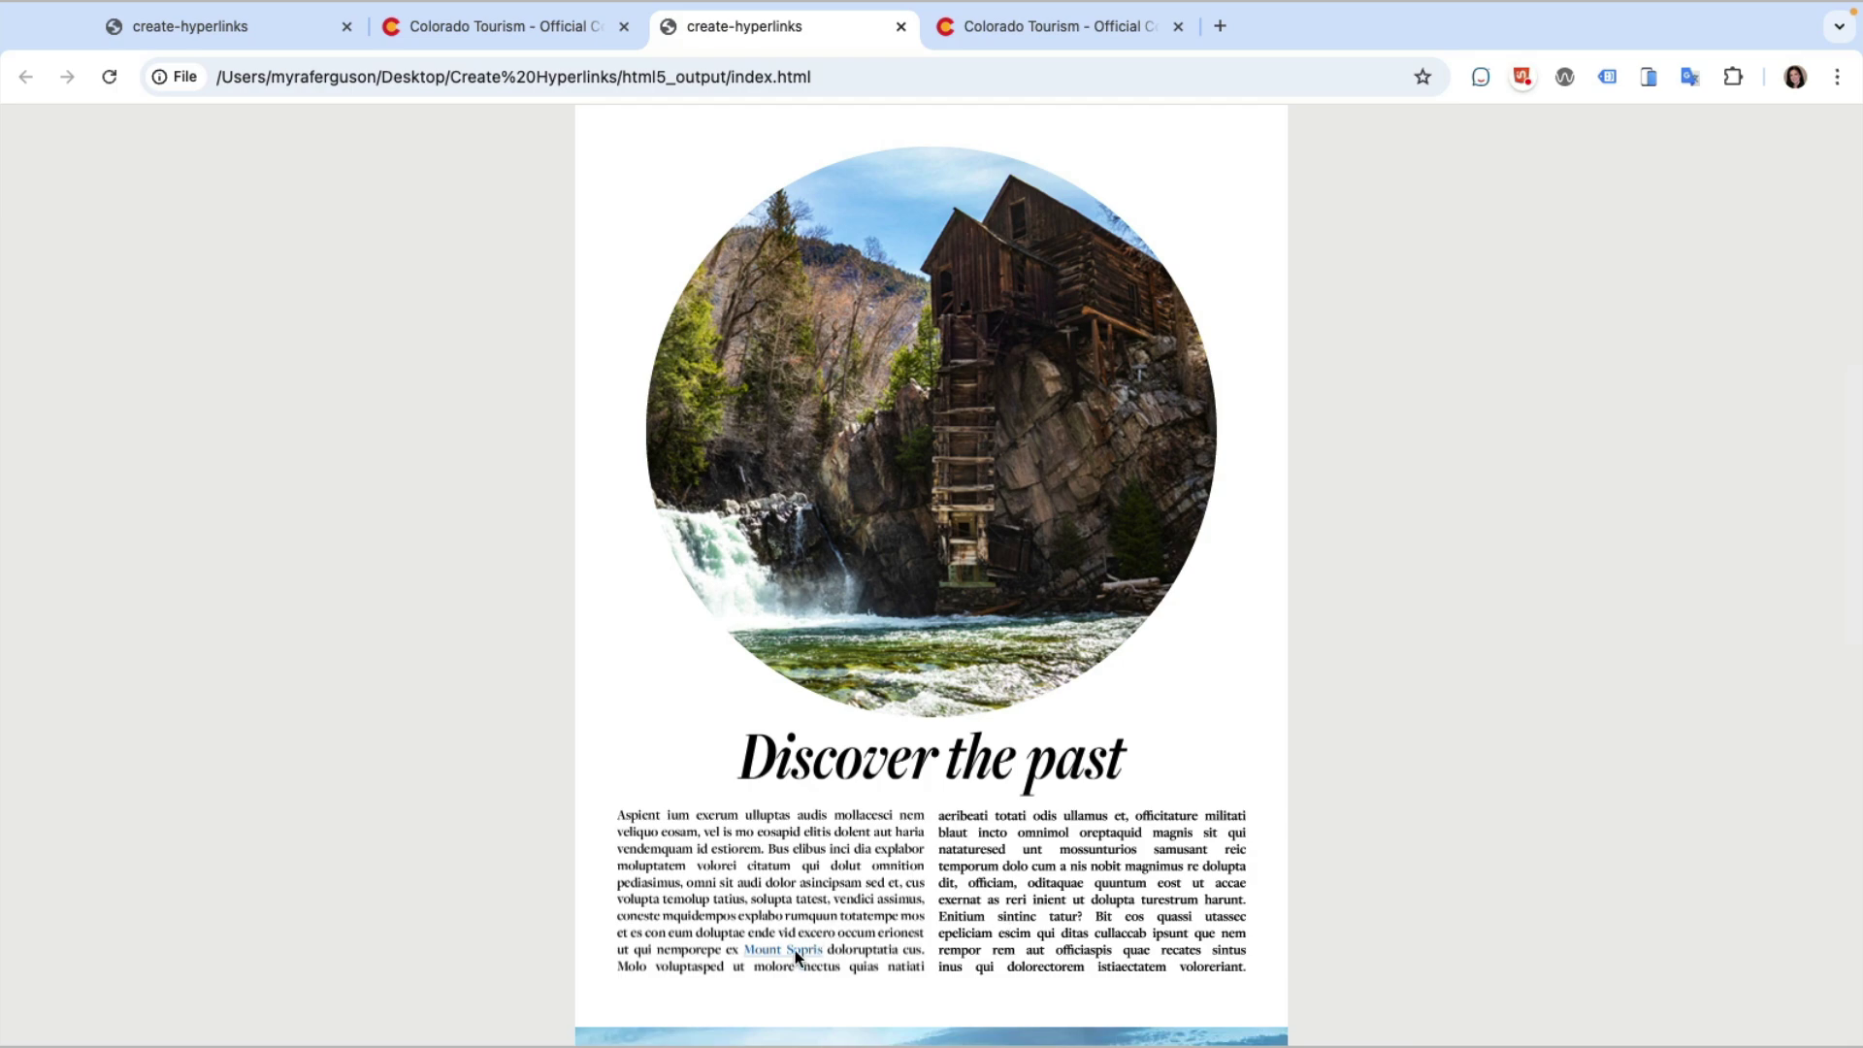
{"action": "scroll", "coordinate": [794, 953], "scroll_direction": "down", "scroll_amount": 3}
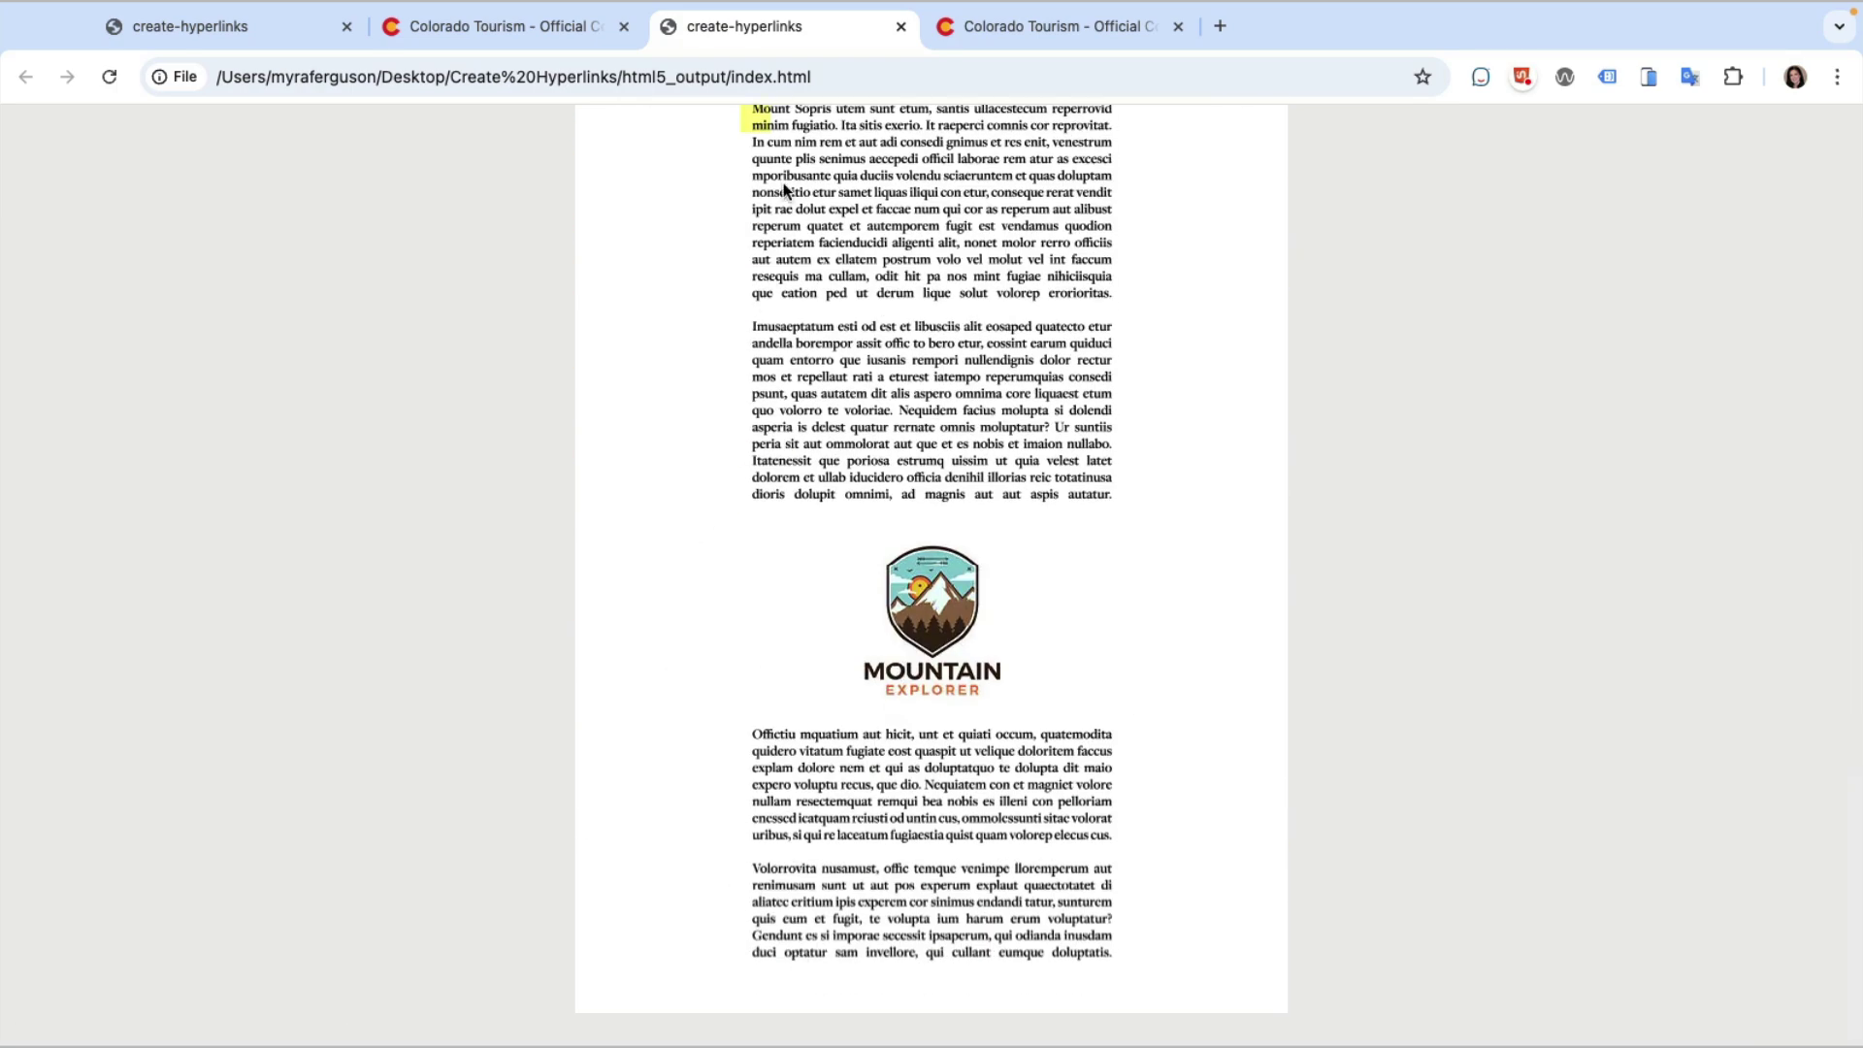
{"action": "scroll", "coordinate": [1164, 660], "scroll_direction": "up", "scroll_amount": 15}
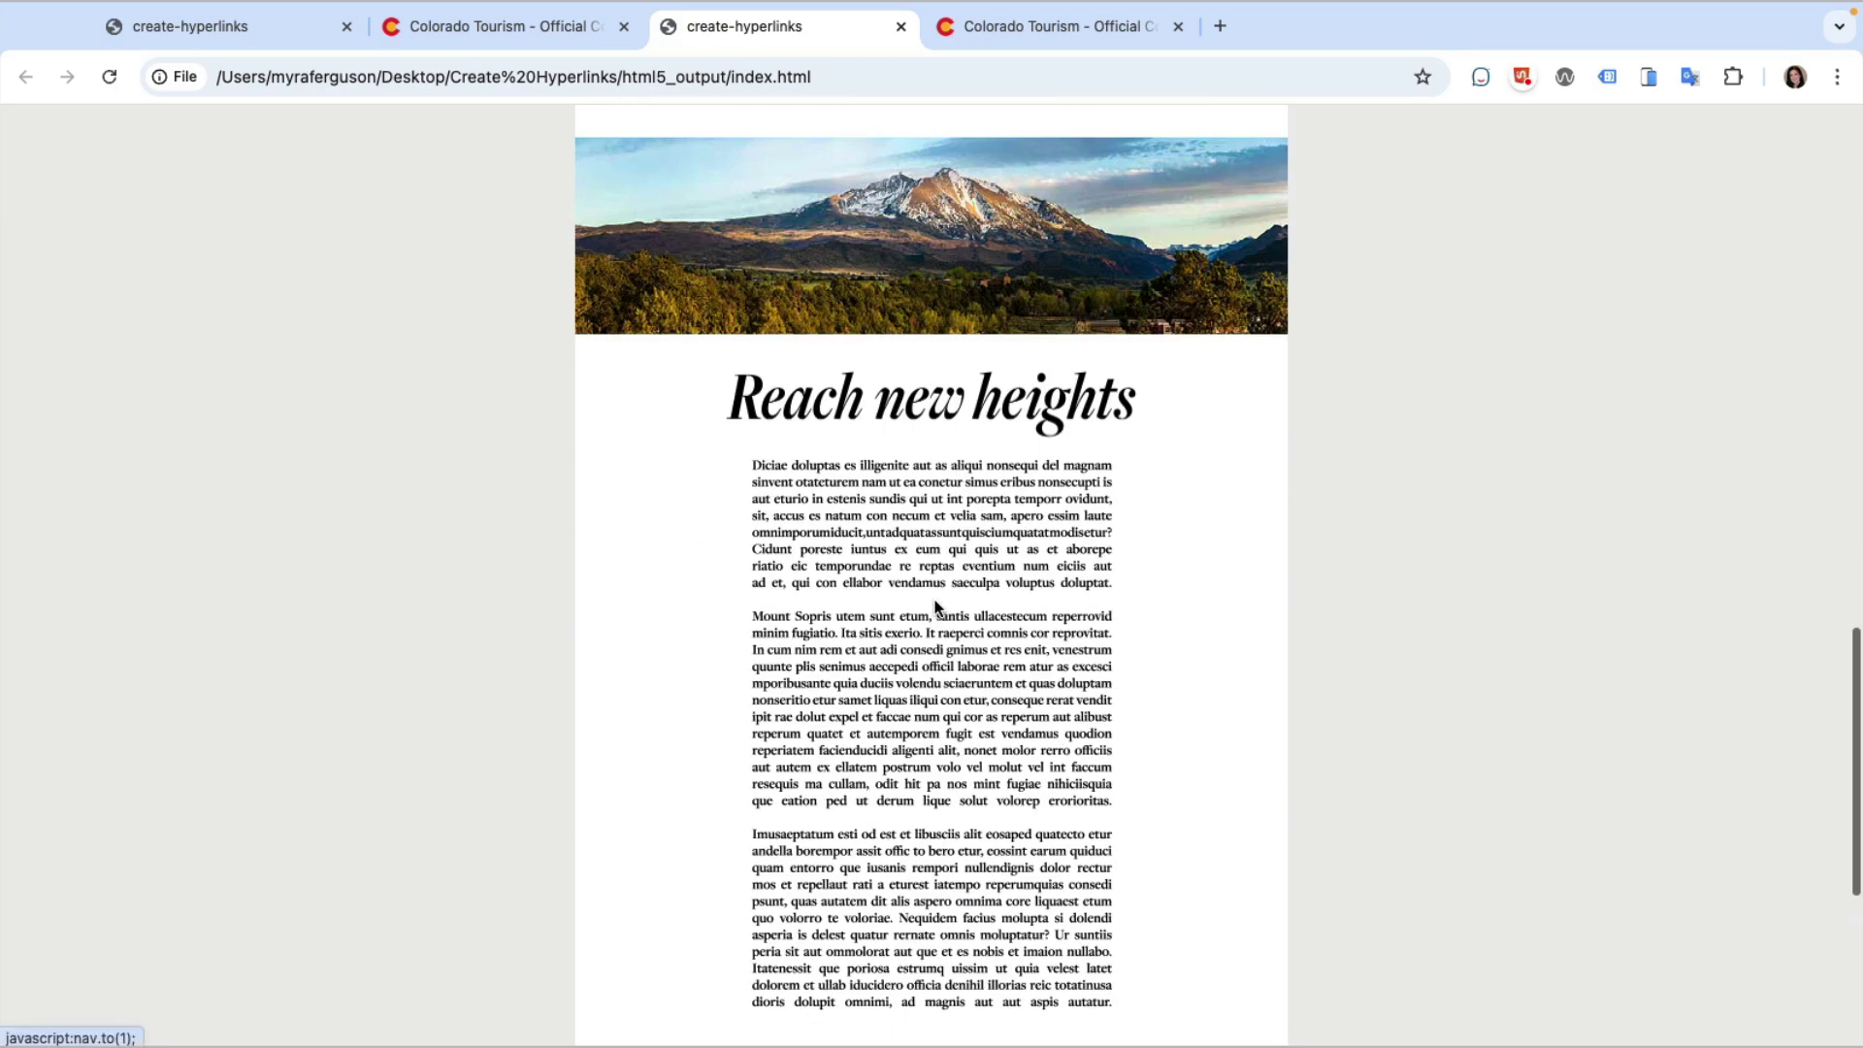